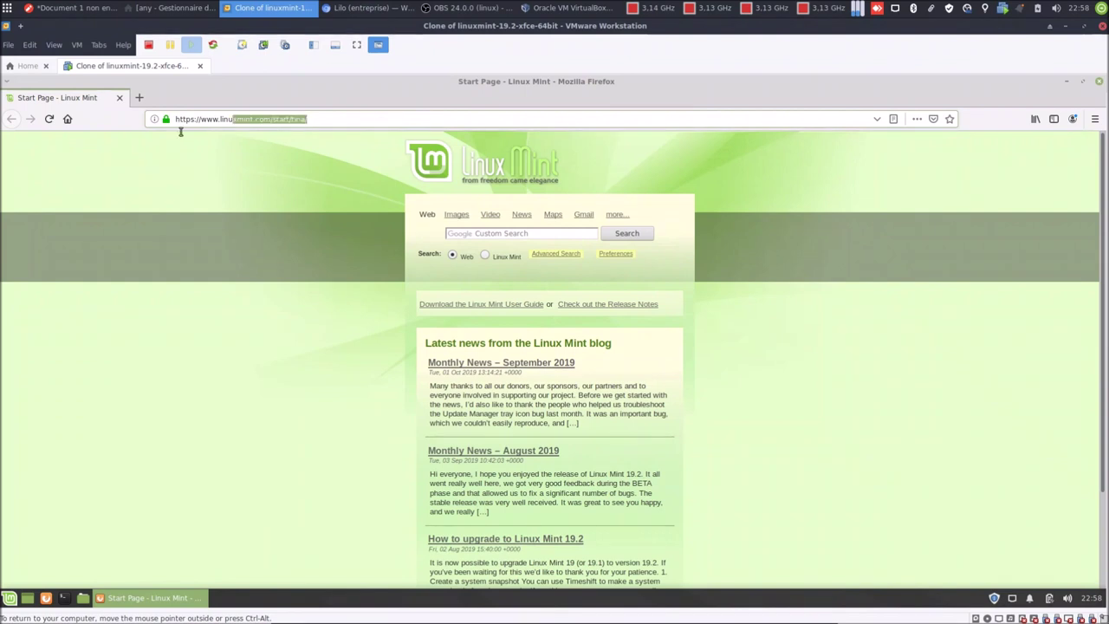
{"action": "type", "text": "h"}
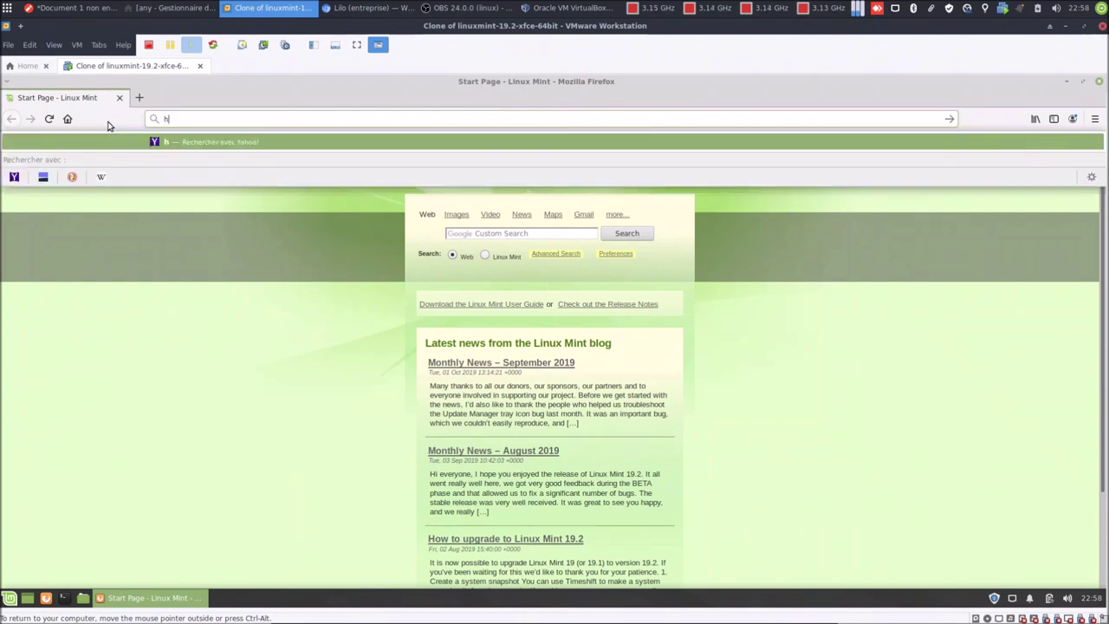
{"action": "type", "text": "ttps:"}
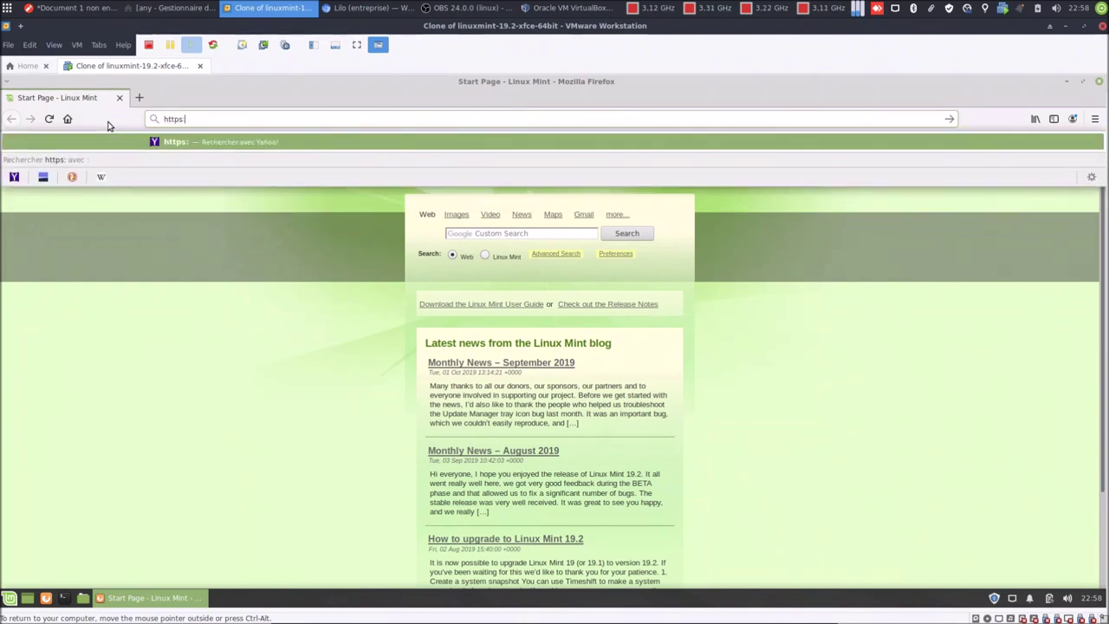
{"action": "type", "text": "//sea"}
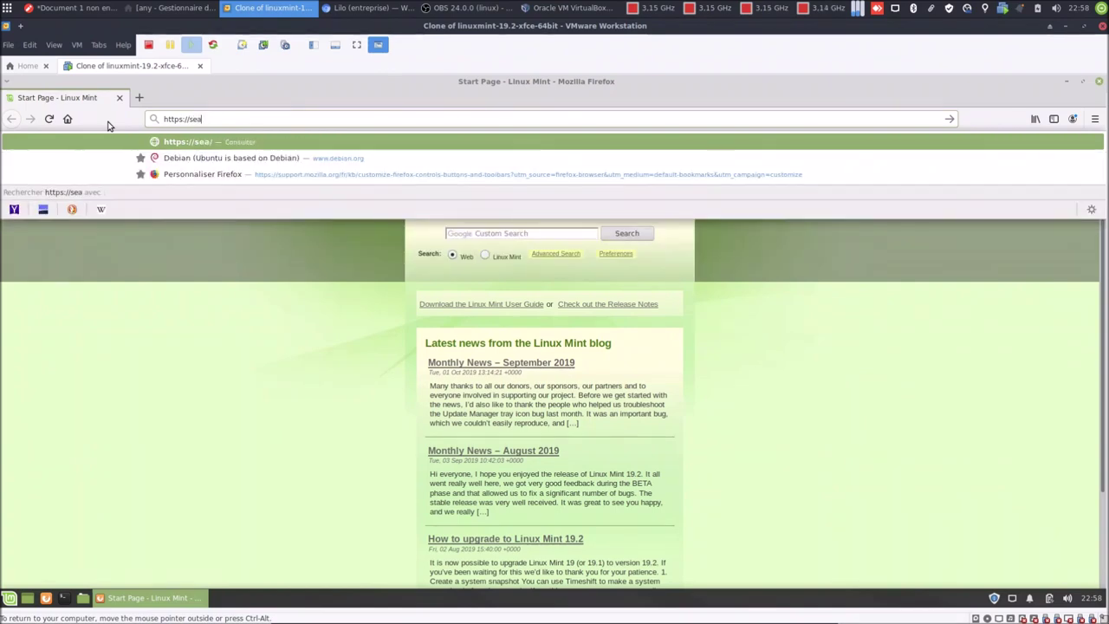
{"action": "type", "text": "rch.l"}
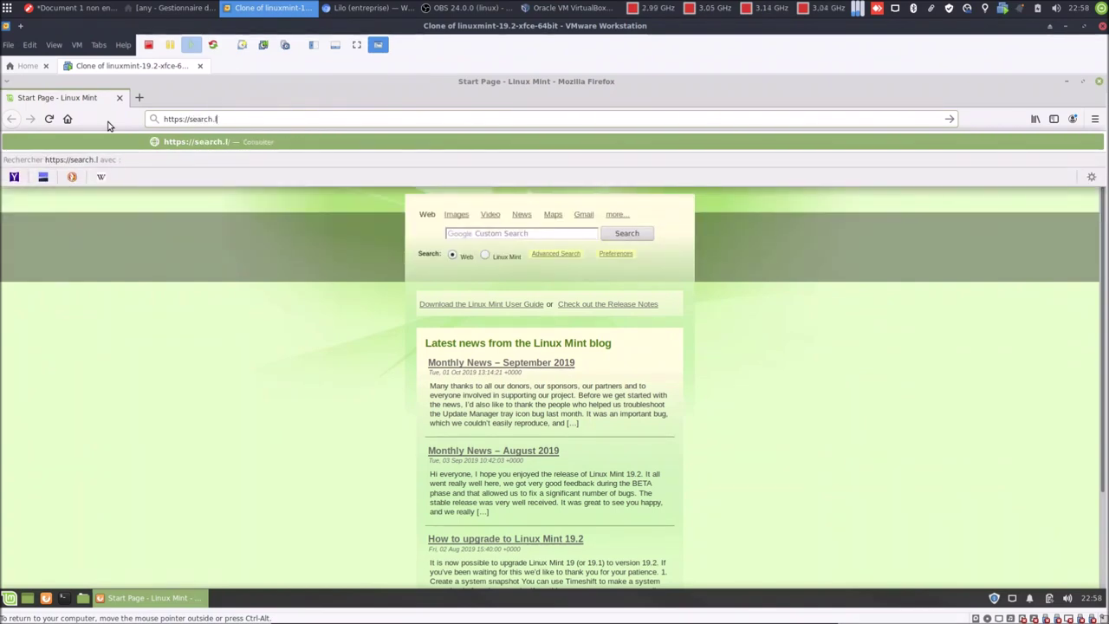
{"action": "type", "text": "ilo.org"}
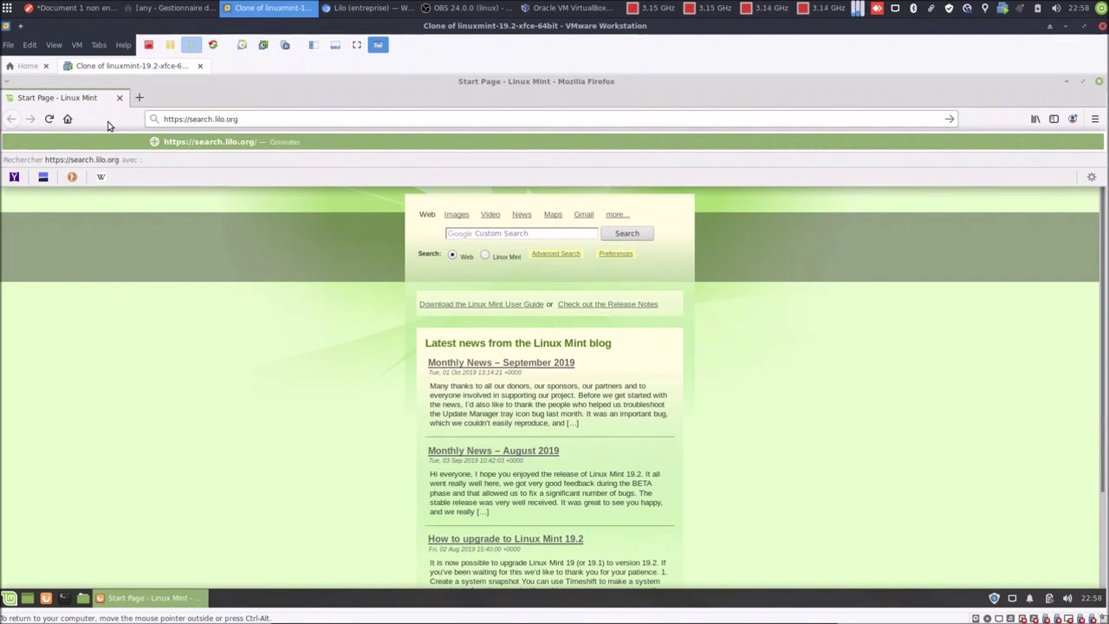
{"action": "left_click_drag", "start_coordinate": [243, 119], "coordinate": [147, 117]}
{"action": "key", "text": "ctrl+c"}
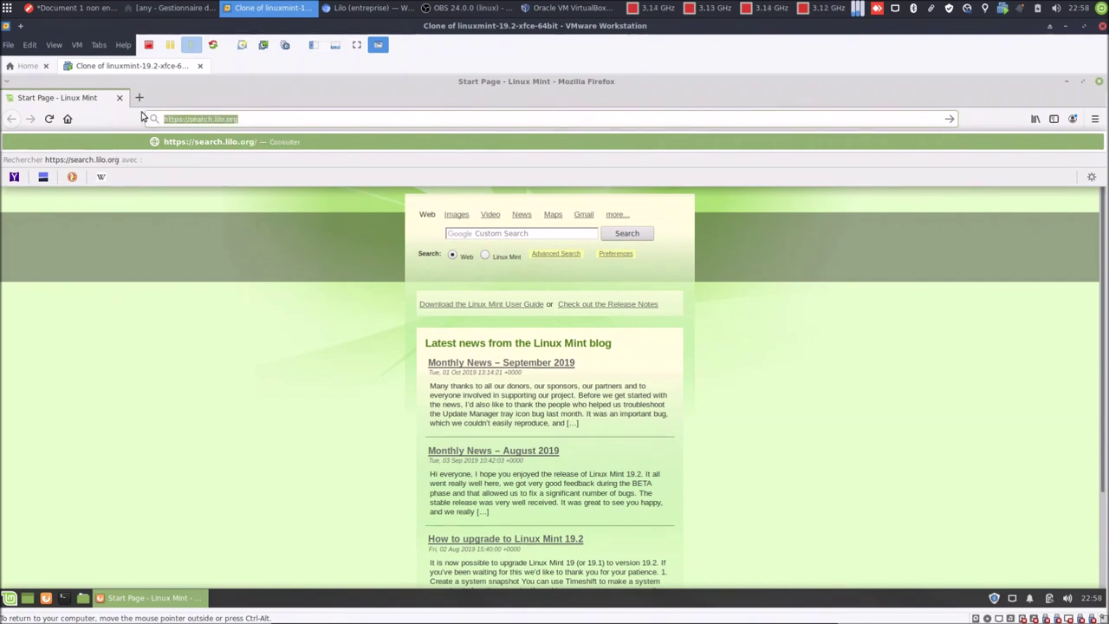
{"action": "right_click", "coordinate": [172, 120]}
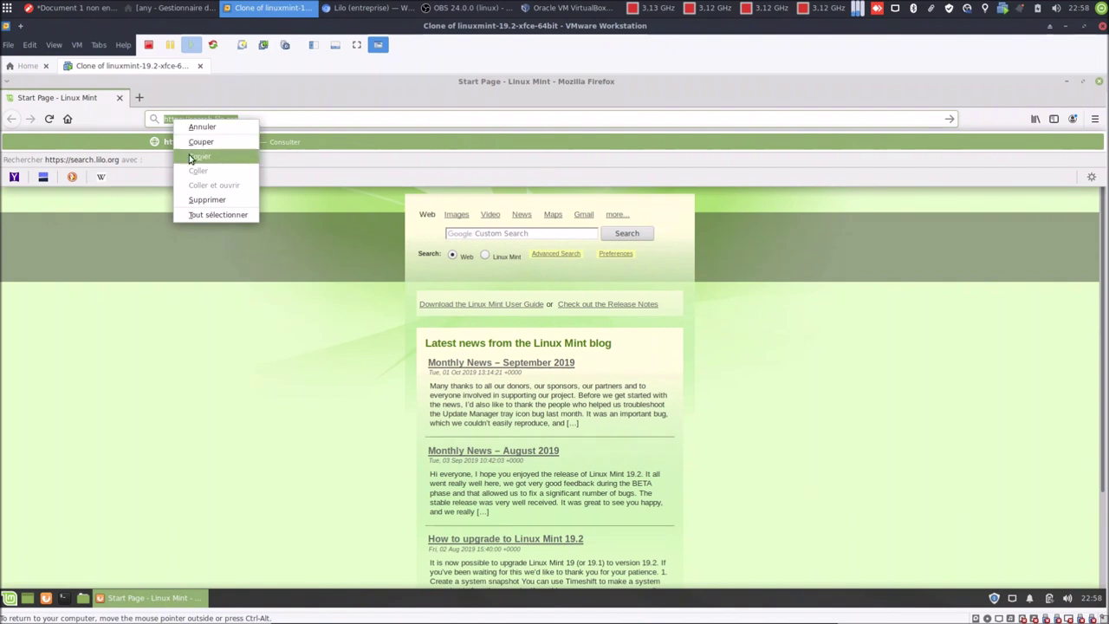
{"action": "left_click", "coordinate": [199, 156]}
{"action": "left_click", "coordinate": [249, 118]}
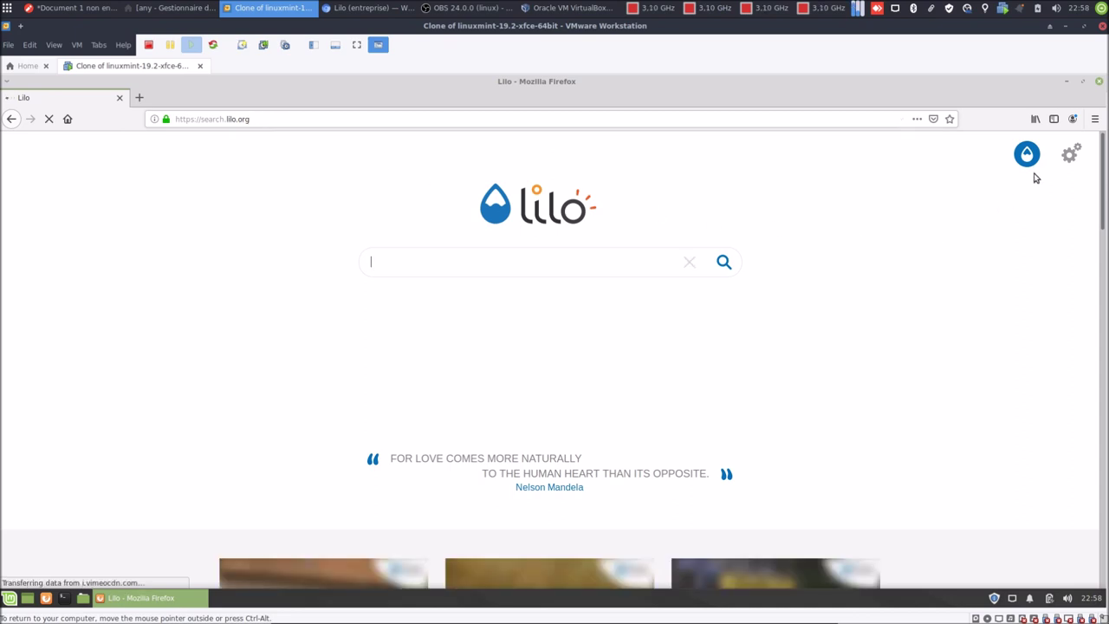
Open Firefox Préférences from the main menu and go to the Accueil section.
{"action": "left_click", "coordinate": [1095, 119]}
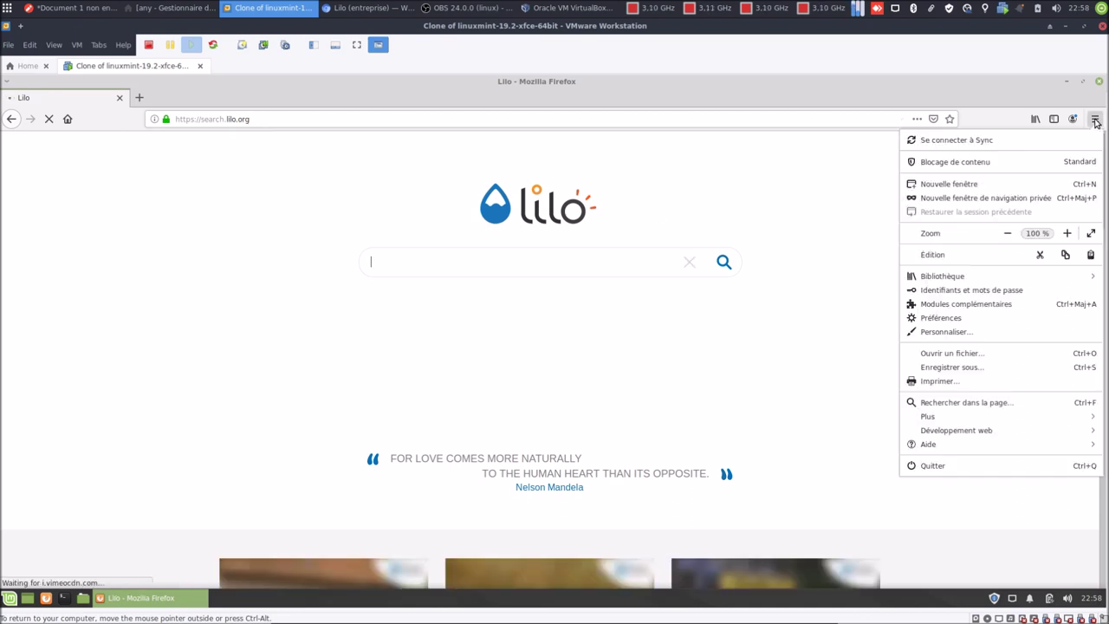
{"action": "left_click", "coordinate": [977, 321]}
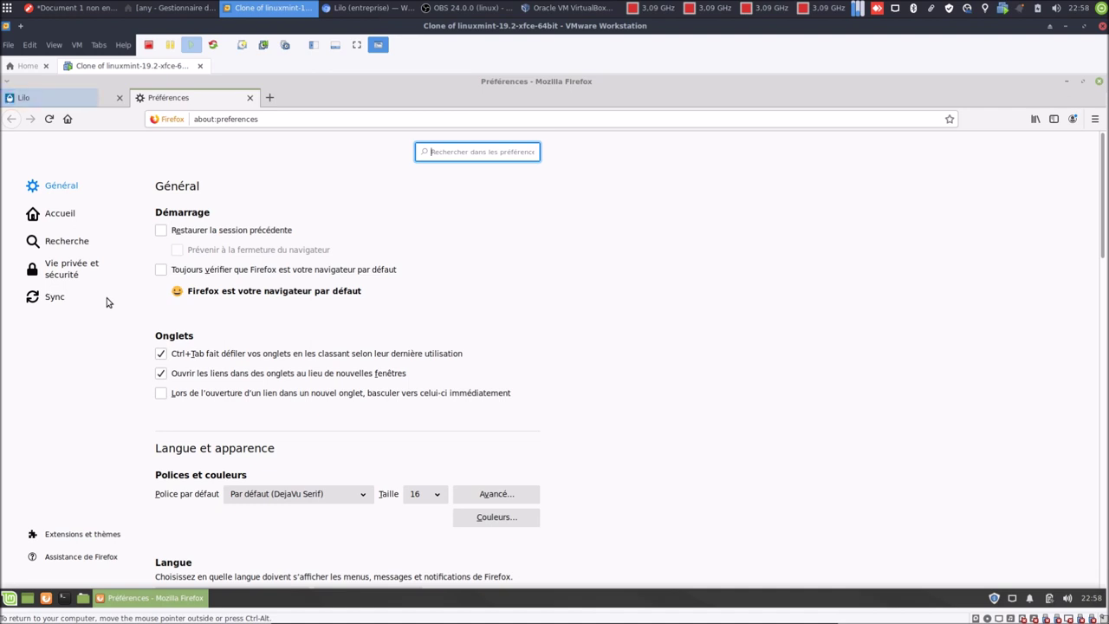
{"action": "left_click", "coordinate": [69, 224]}
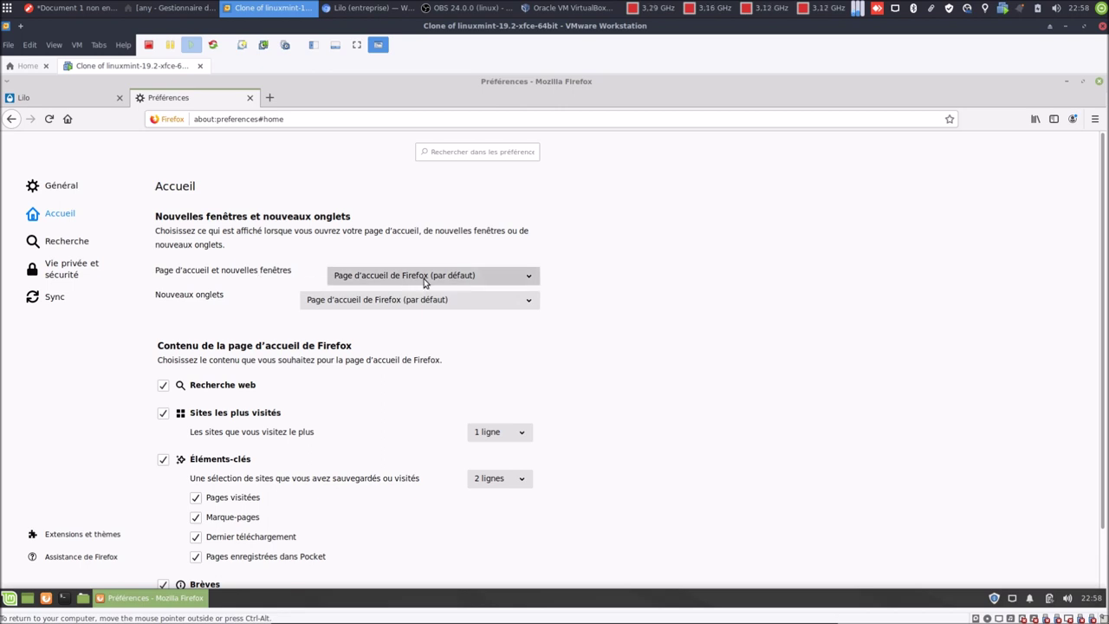
{"action": "left_click", "coordinate": [425, 281]}
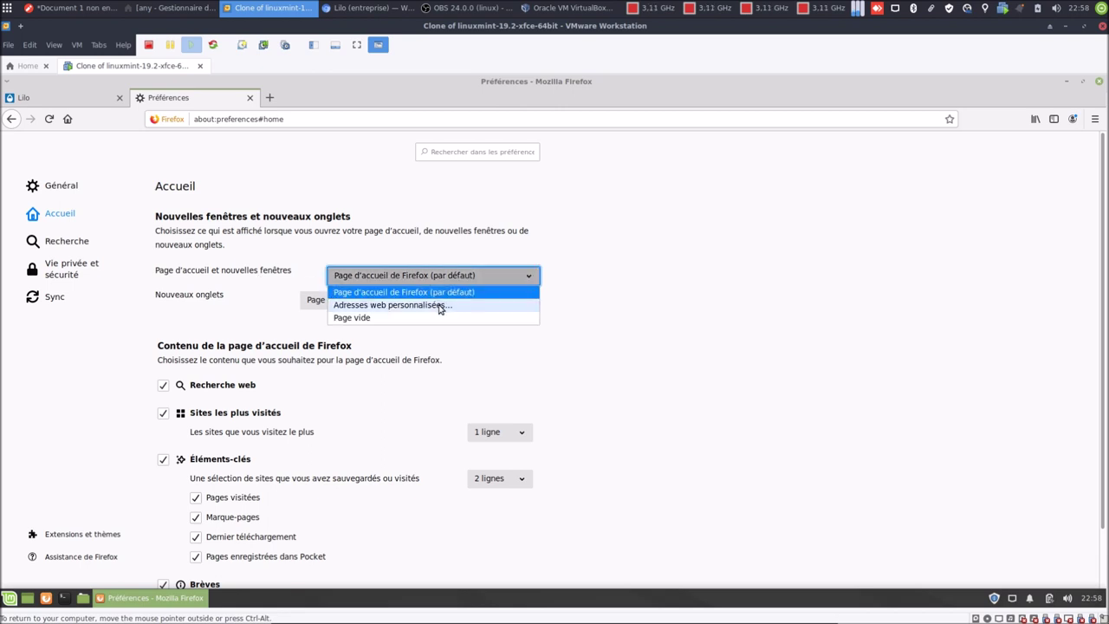
{"action": "left_click", "coordinate": [440, 307]}
{"action": "left_click", "coordinate": [440, 300]}
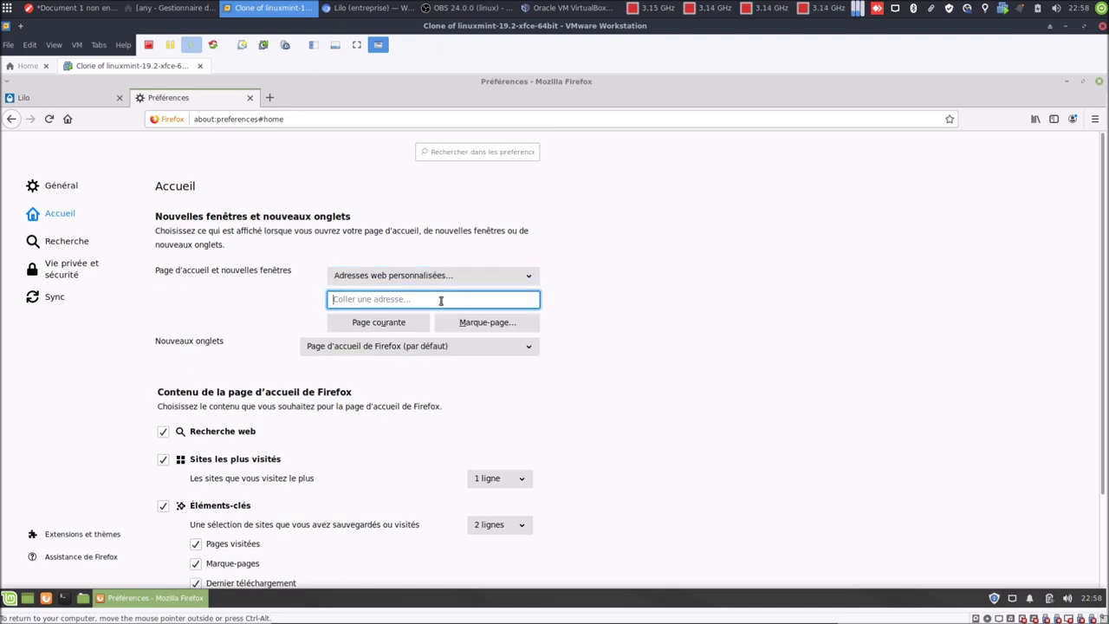
{"action": "right_click", "coordinate": [440, 300]}
{"action": "left_click", "coordinate": [468, 352]}
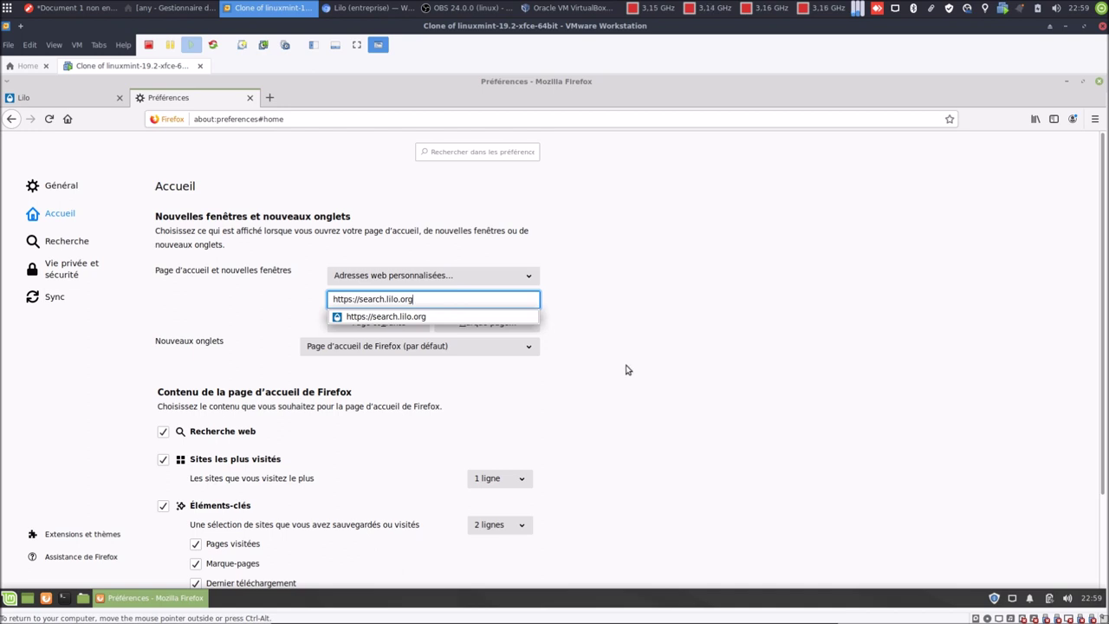
{"action": "key", "text": "Return"}
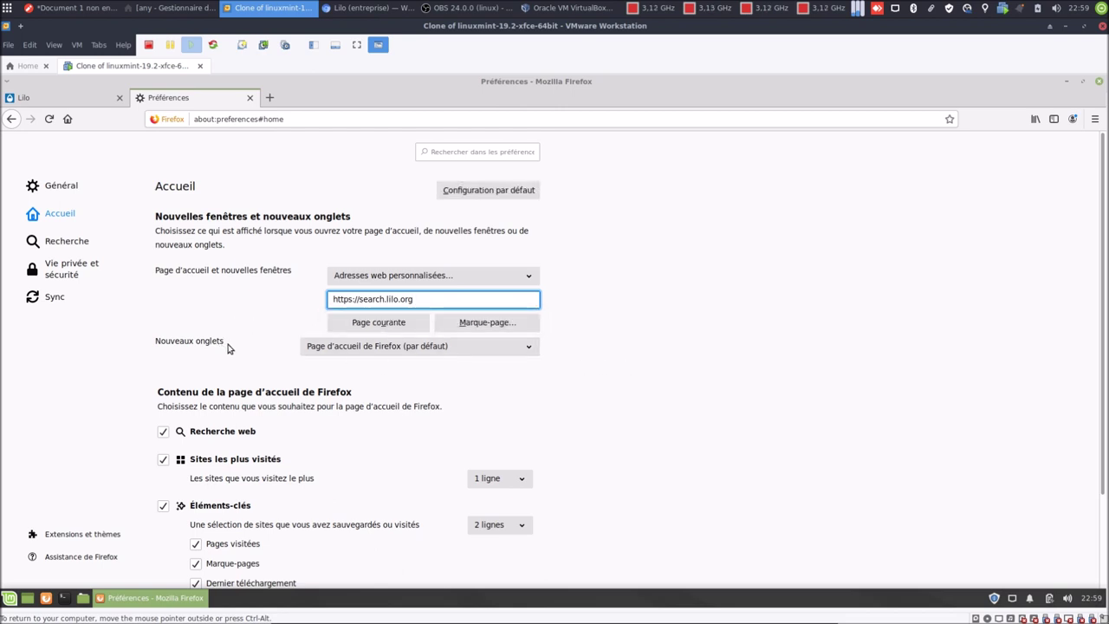
Leave Nouveaux onglets on the default Firefox page.
{"action": "left_click", "coordinate": [343, 348]}
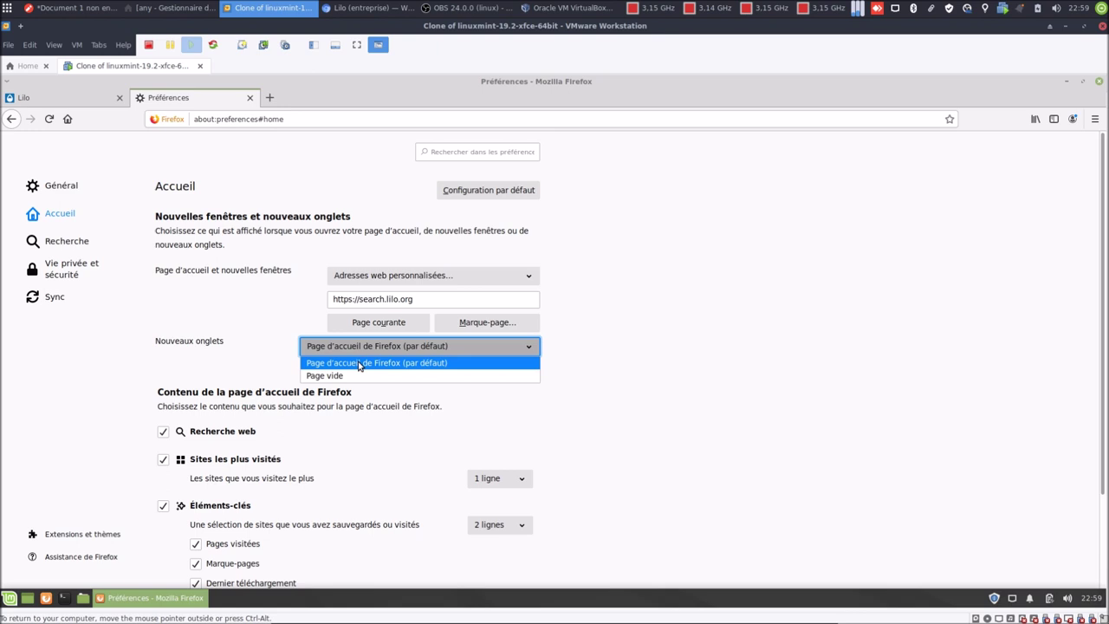
{"action": "left_click", "coordinate": [358, 365]}
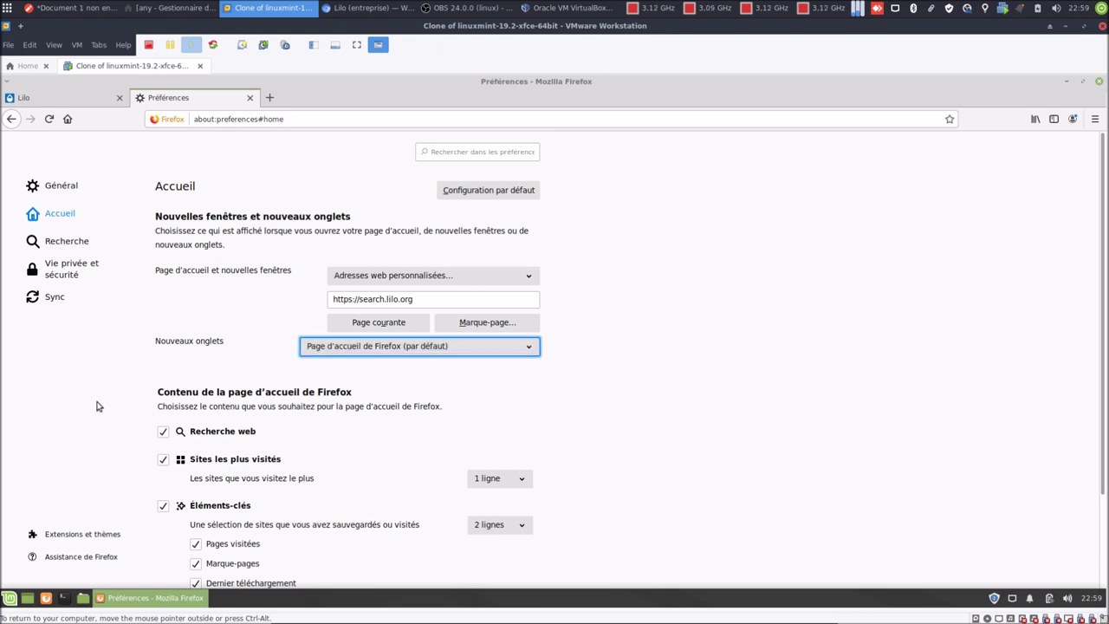
{"action": "scroll", "coordinate": [616, 455], "scroll_direction": "down", "scroll_amount": 2}
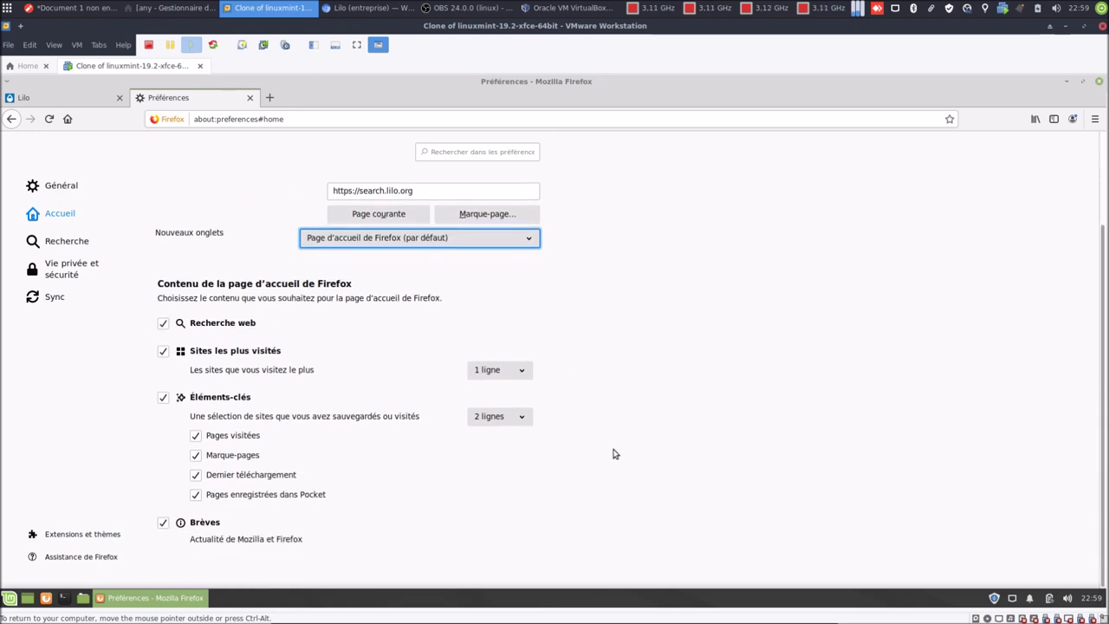
{"action": "left_click", "coordinate": [86, 246]}
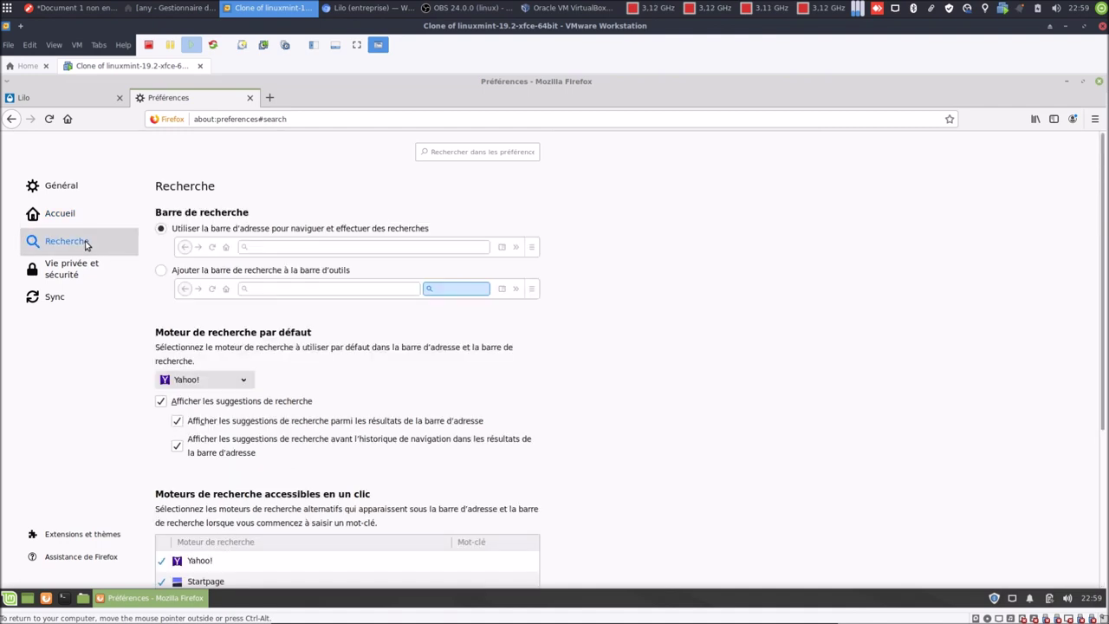
Add the separate search bar to the toolbar and keep Yahoo! as default engine.
{"action": "left_click", "coordinate": [160, 272]}
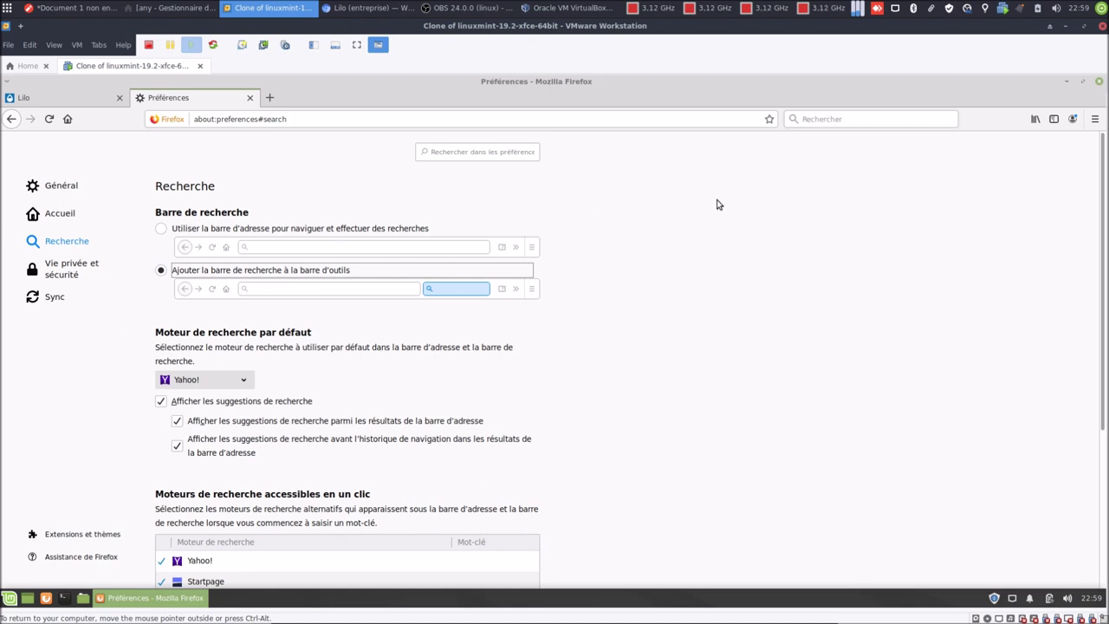
{"action": "left_click", "coordinate": [242, 382]}
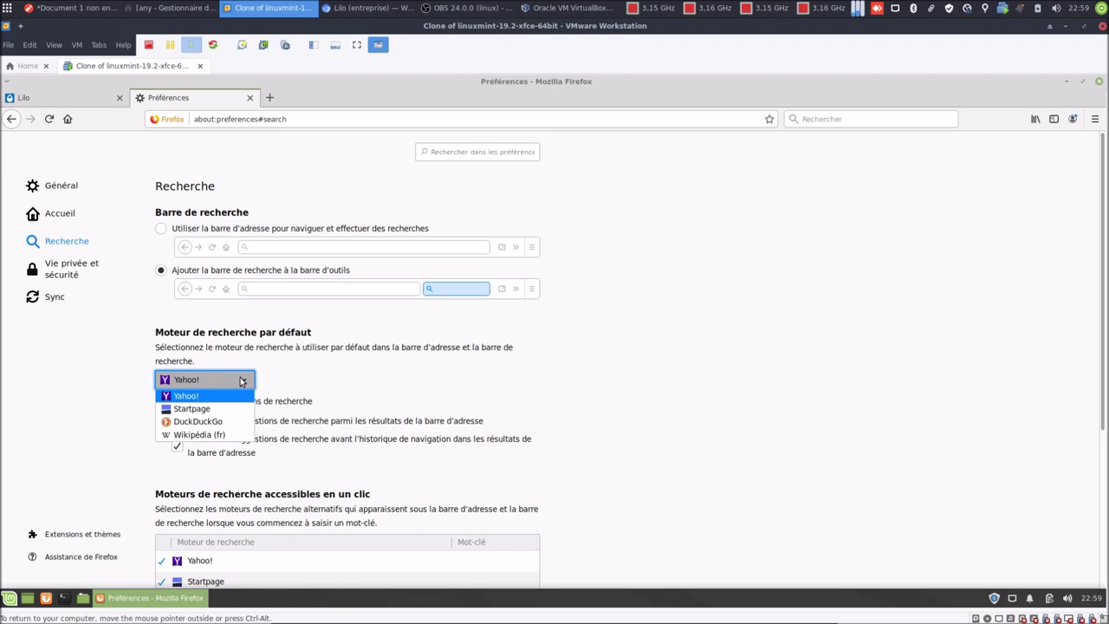
{"action": "left_click", "coordinate": [614, 399]}
{"action": "scroll", "coordinate": [621, 402], "scroll_direction": "down", "scroll_amount": 5}
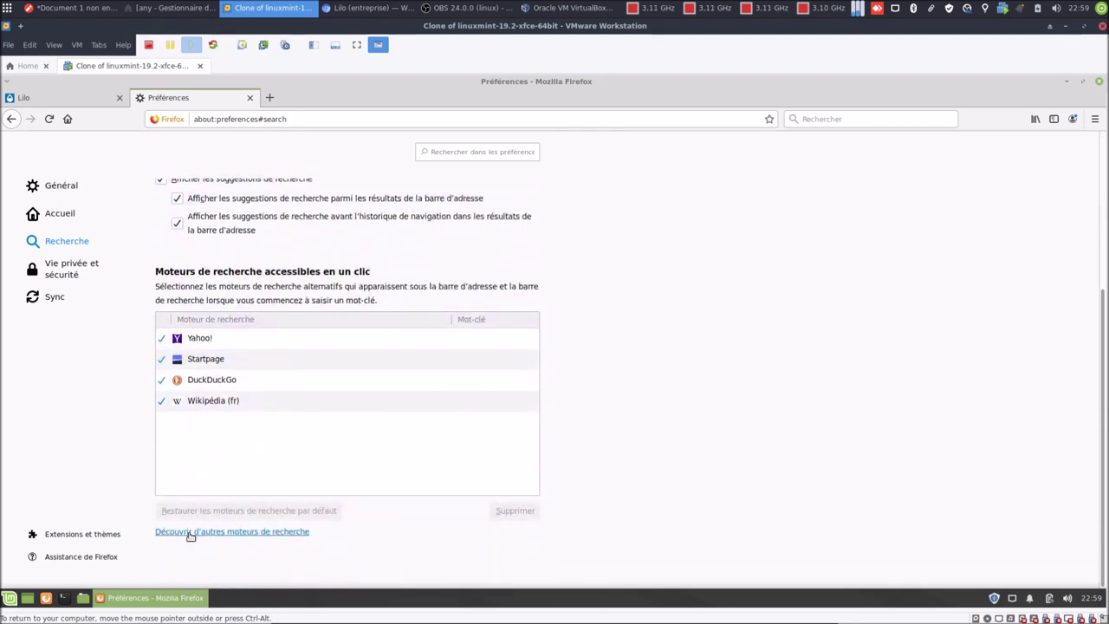
Browse Linux Mint's additional search engines page in a new tab, then return to the Lilo tab.
{"action": "left_click", "coordinate": [198, 535]}
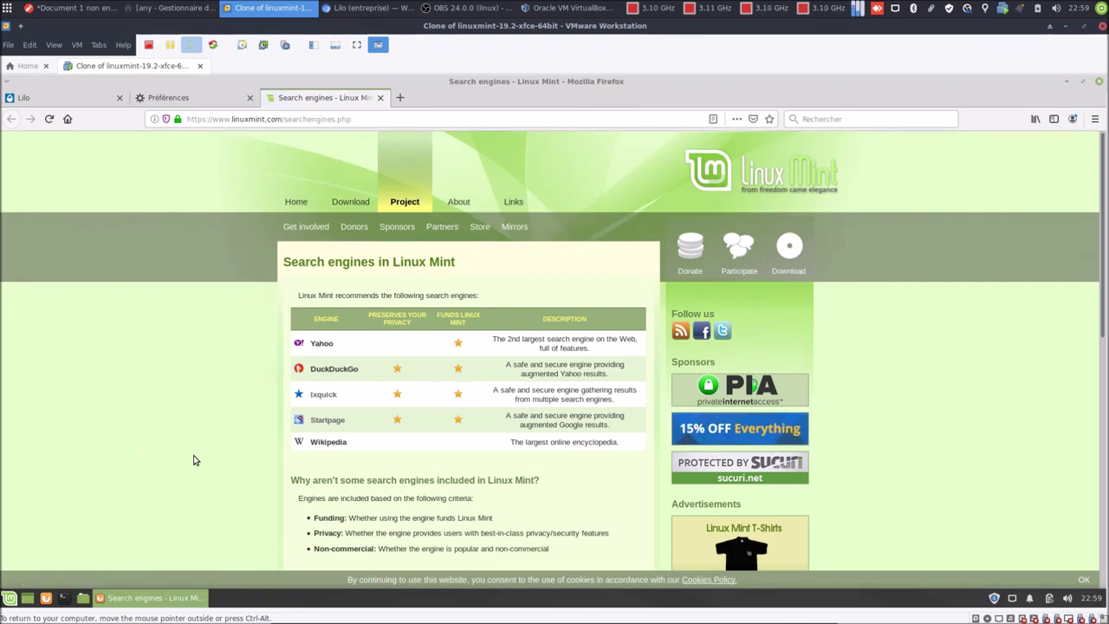
{"action": "scroll", "coordinate": [269, 485], "scroll_direction": "down", "scroll_amount": 1}
{"action": "scroll", "coordinate": [269, 485], "scroll_direction": "down", "scroll_amount": 10}
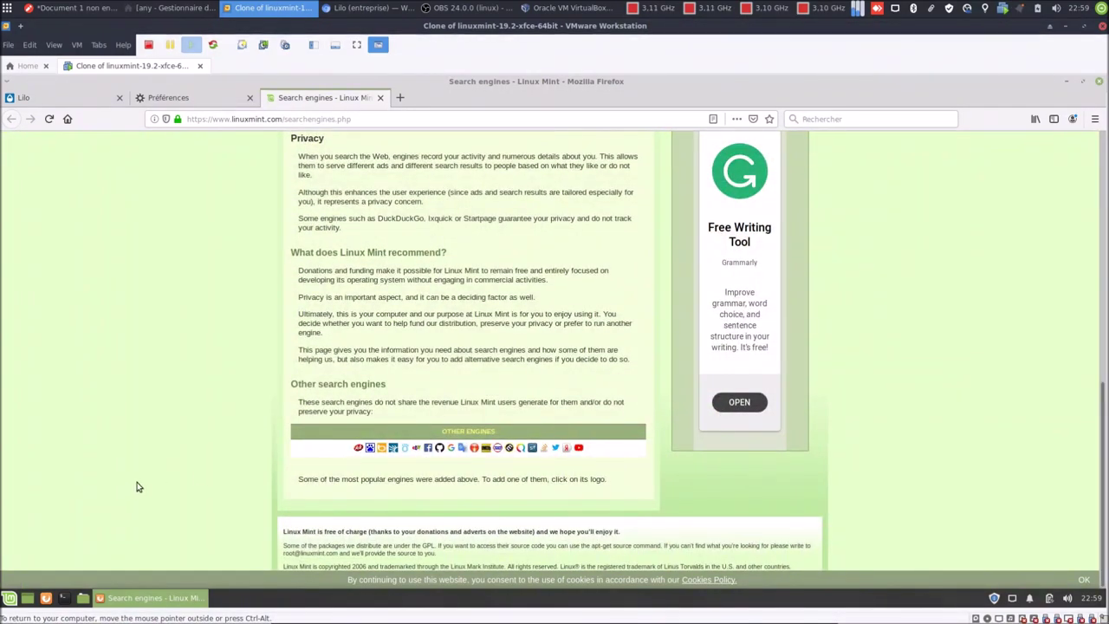
{"action": "scroll", "coordinate": [129, 490], "scroll_direction": "up", "scroll_amount": 2}
{"action": "scroll", "coordinate": [132, 488], "scroll_direction": "up", "scroll_amount": 10}
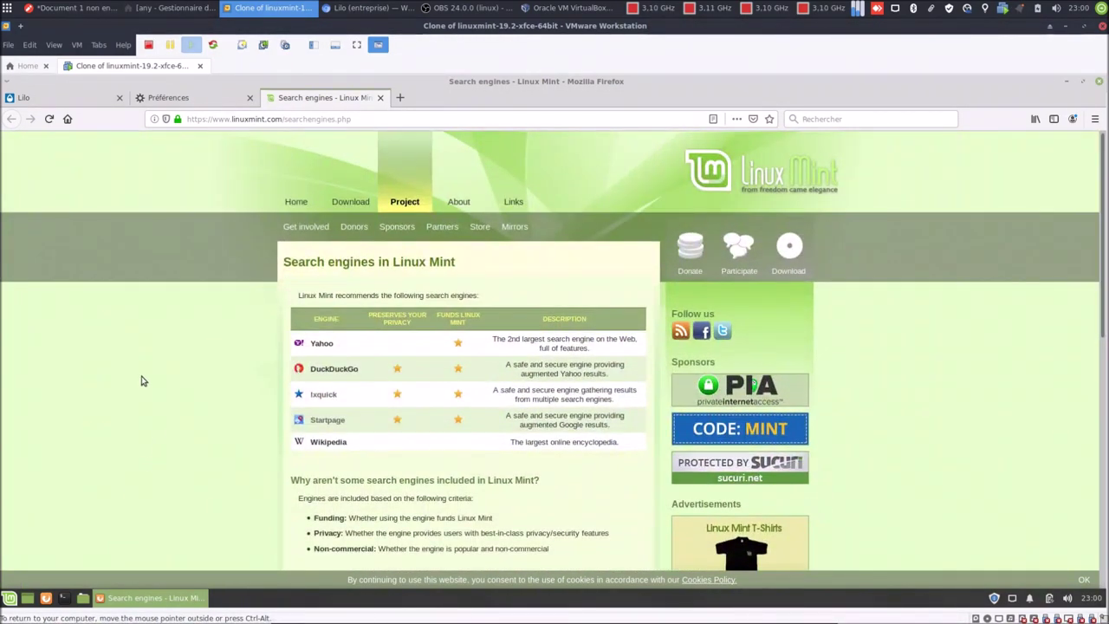
{"action": "left_click", "coordinate": [54, 98]}
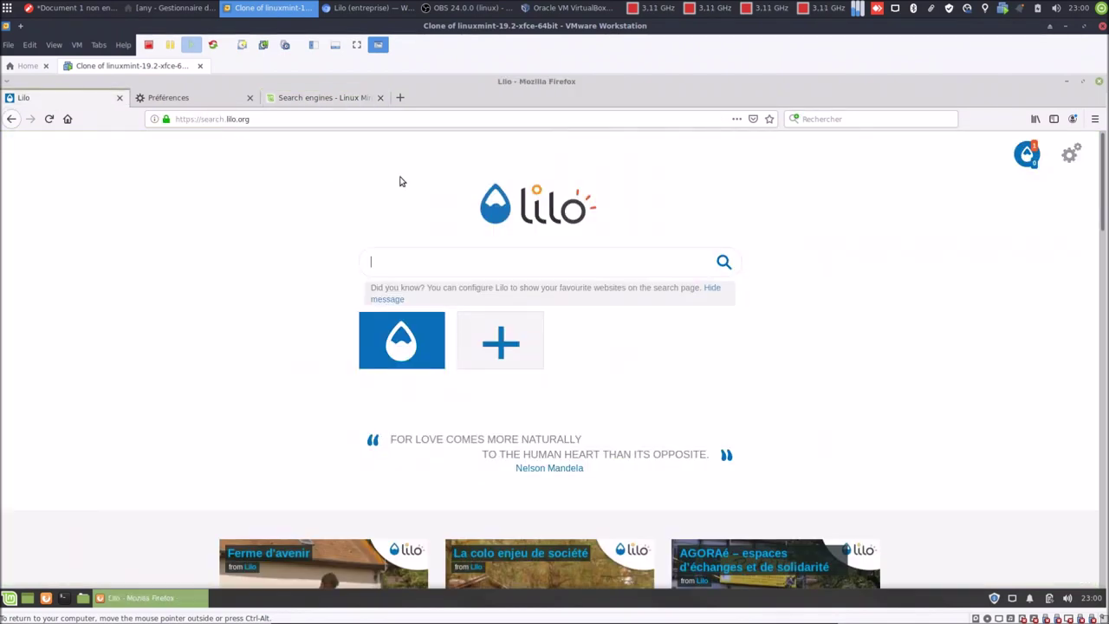
Select Lilo.org as the default search engine in the Recherche settings.
{"action": "left_click", "coordinate": [797, 121]}
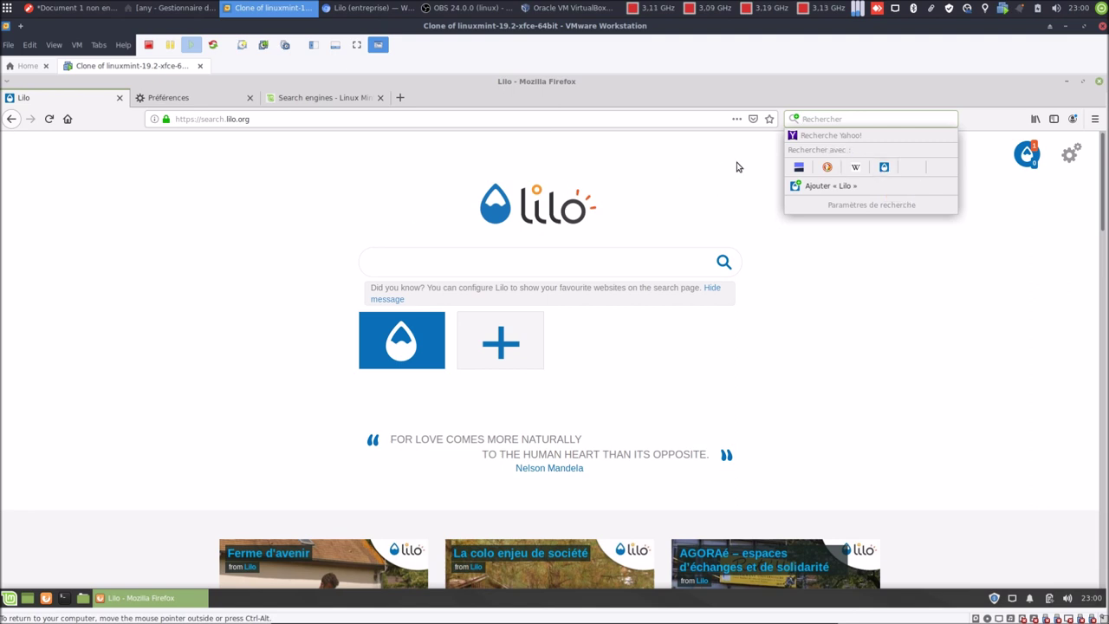
{"action": "left_click", "coordinate": [217, 101]}
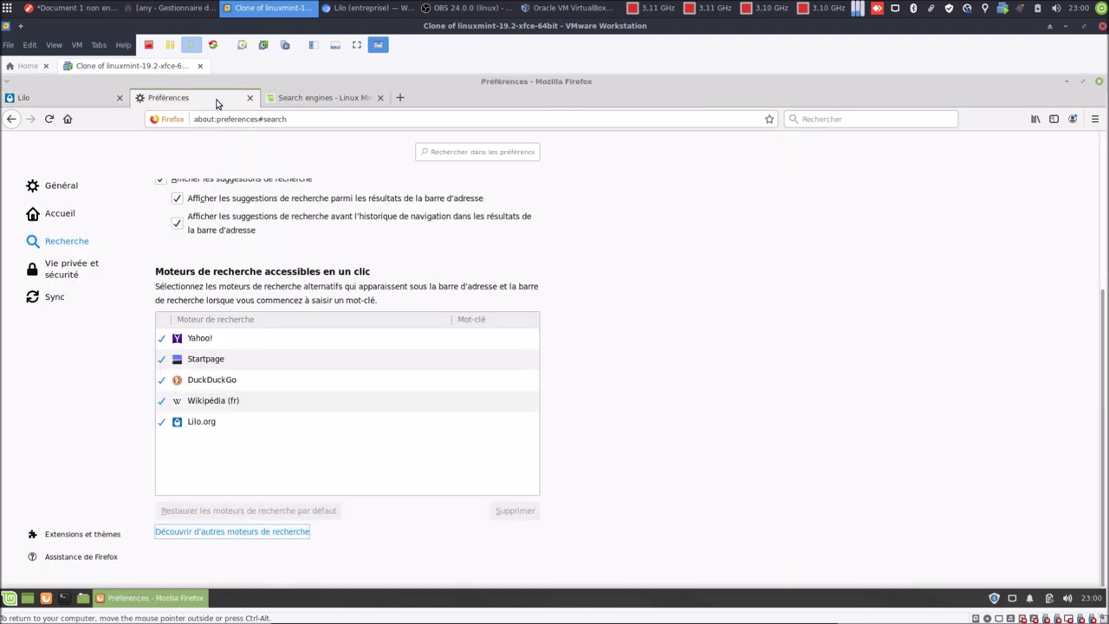
{"action": "scroll", "coordinate": [688, 280], "scroll_direction": "up", "scroll_amount": 3}
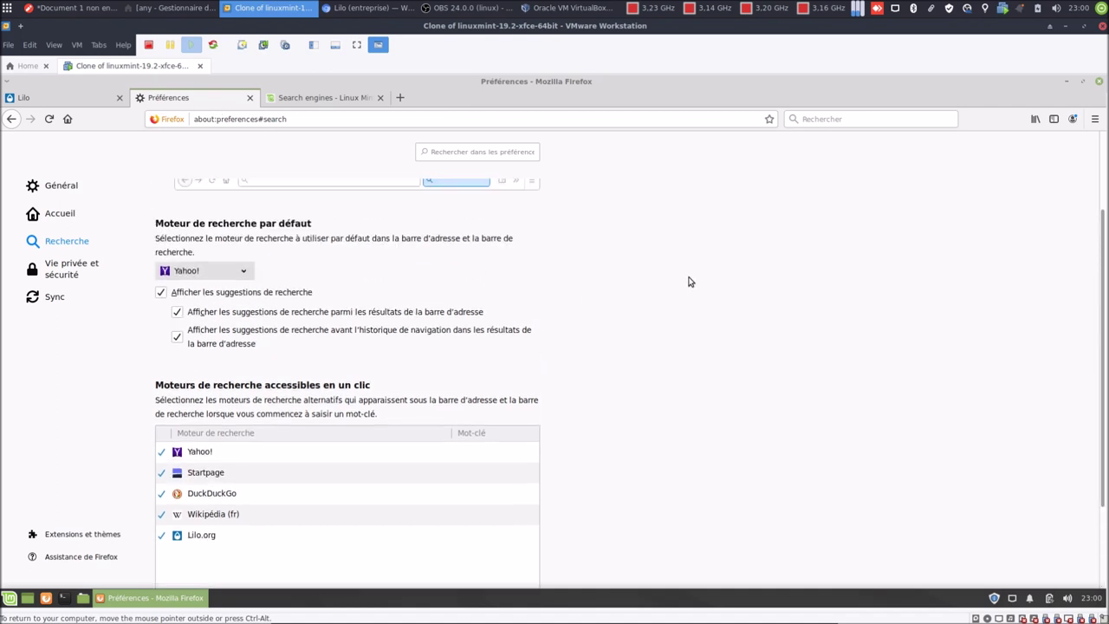
{"action": "left_click", "coordinate": [222, 276]}
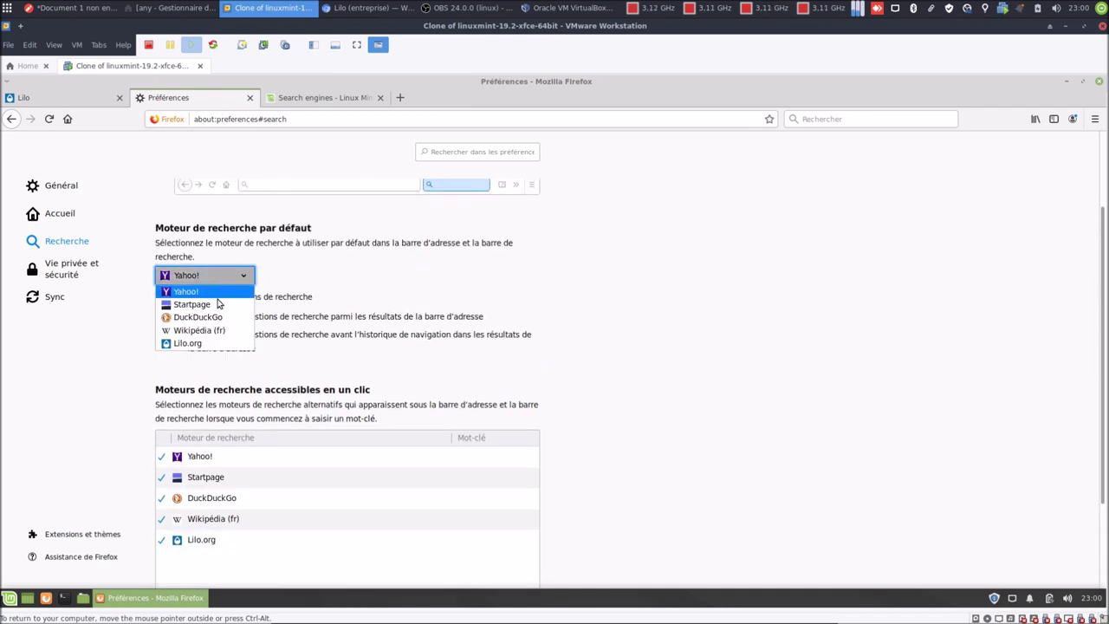
{"action": "left_click", "coordinate": [187, 343]}
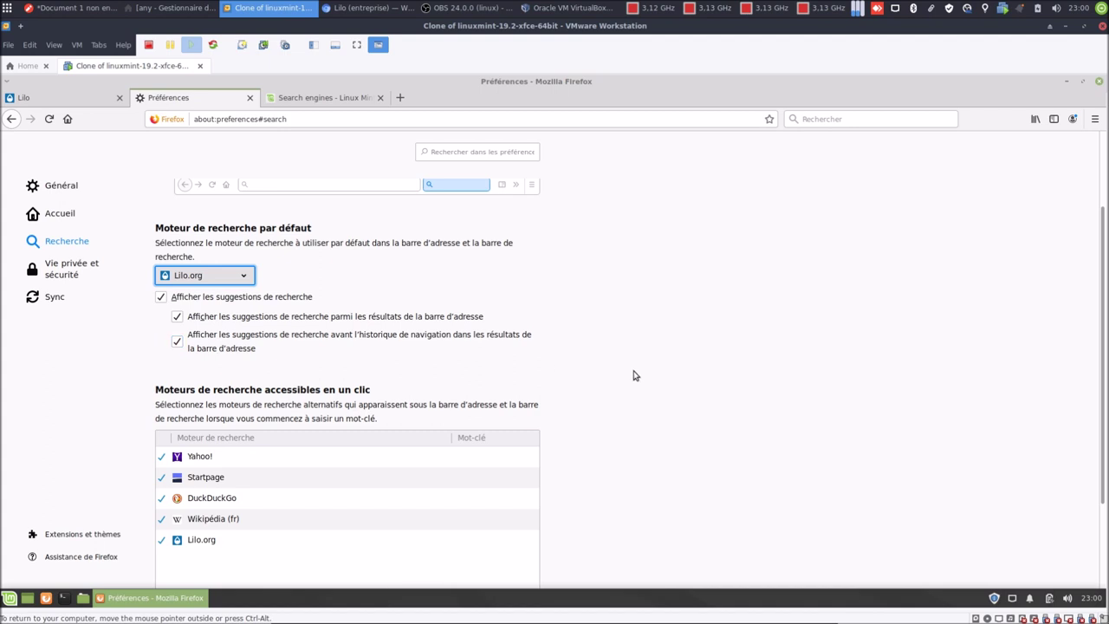
Close the search engines and Préférences tabs, leaving only the Lilo tab.
{"action": "scroll", "coordinate": [634, 375], "scroll_direction": "down", "scroll_amount": 3}
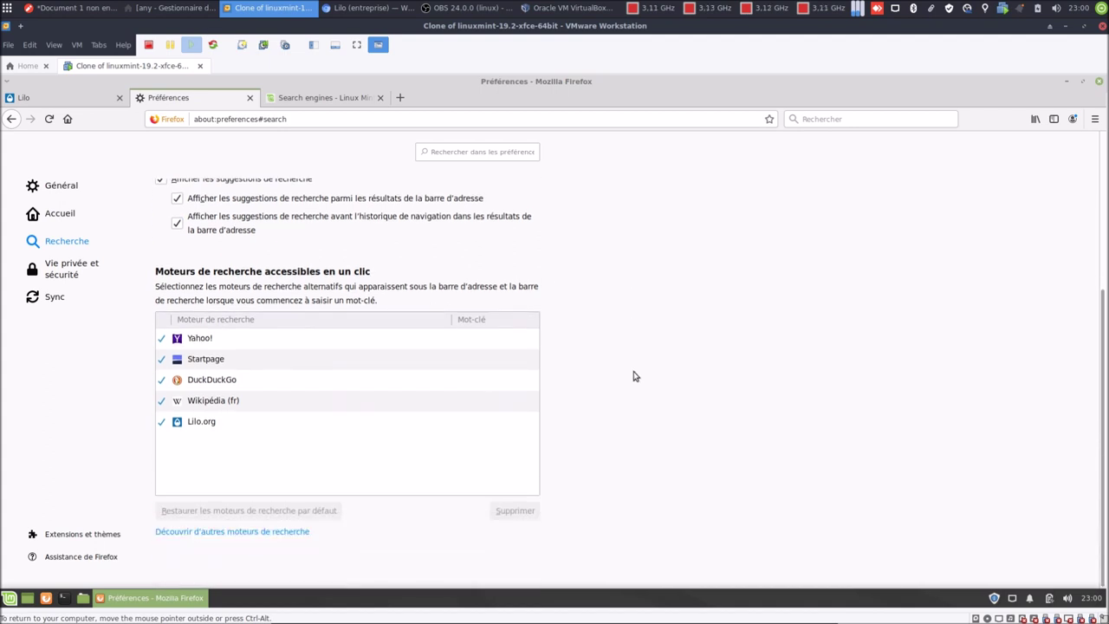
{"action": "scroll", "coordinate": [634, 375], "scroll_direction": "up", "scroll_amount": 4}
{"action": "scroll", "coordinate": [633, 375], "scroll_direction": "up", "scroll_amount": 1}
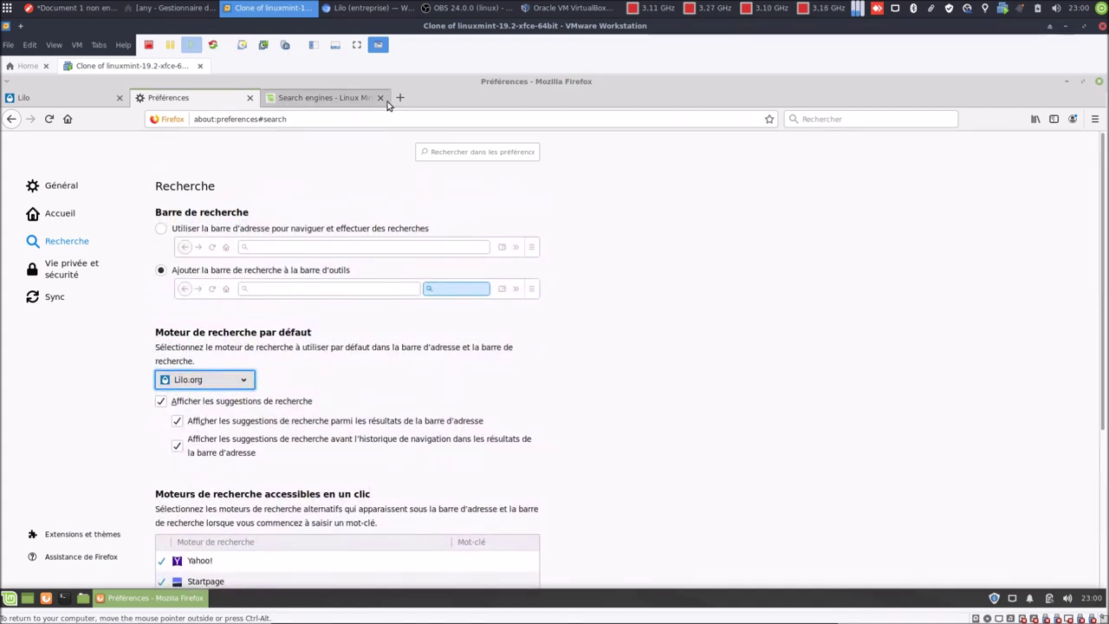
{"action": "left_click", "coordinate": [380, 98]}
{"action": "left_click", "coordinate": [250, 98]}
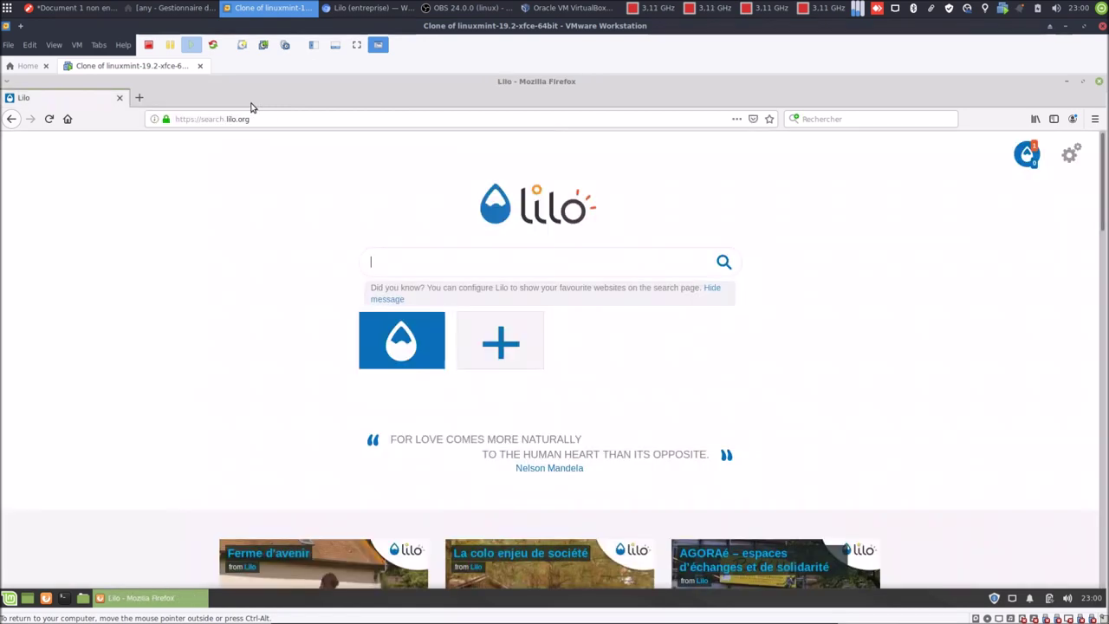
Verify Home and new windows load Lilo, while a new tab still does not.
{"action": "left_click", "coordinate": [67, 119]}
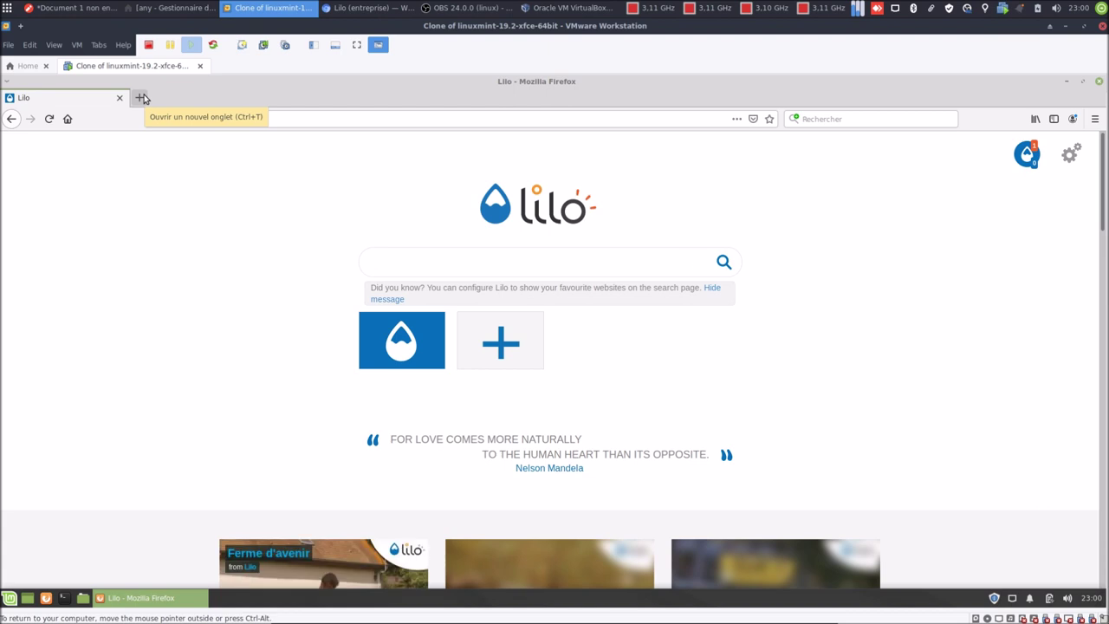
{"action": "left_click", "coordinate": [1094, 120]}
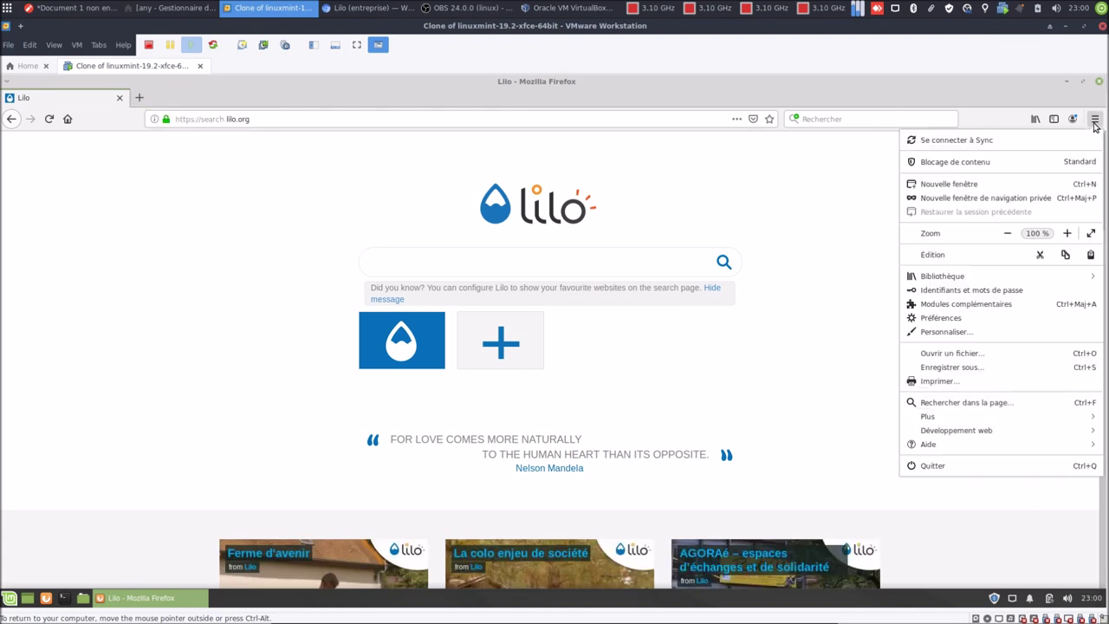
{"action": "left_click", "coordinate": [1032, 184]}
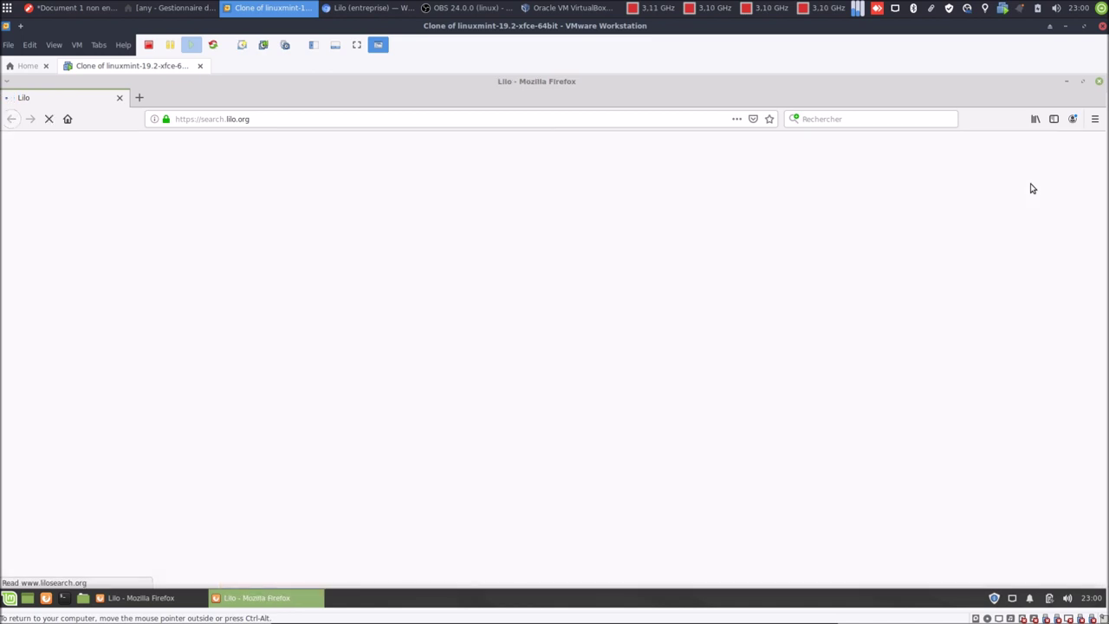
{"action": "left_click", "coordinate": [1101, 83]}
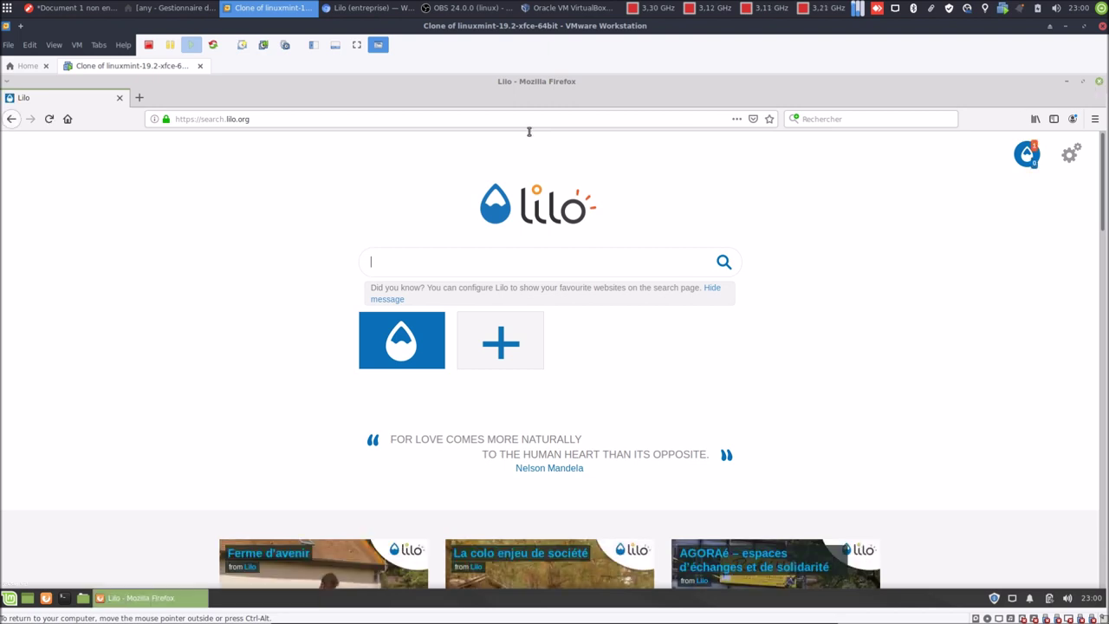
{"action": "left_click", "coordinate": [139, 98]}
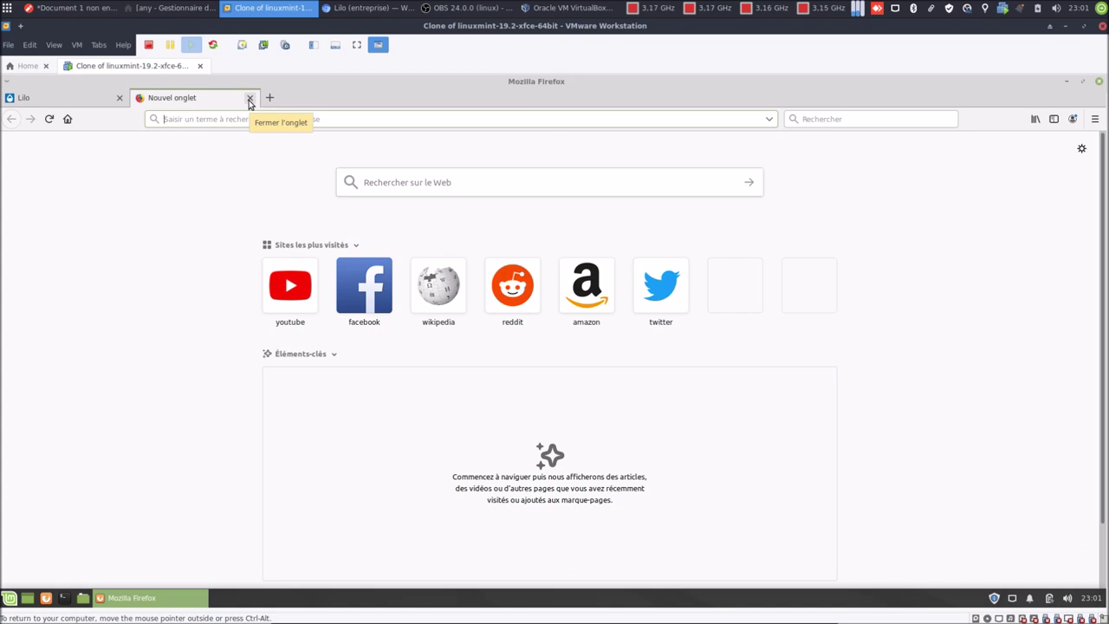
{"action": "left_click", "coordinate": [249, 99]}
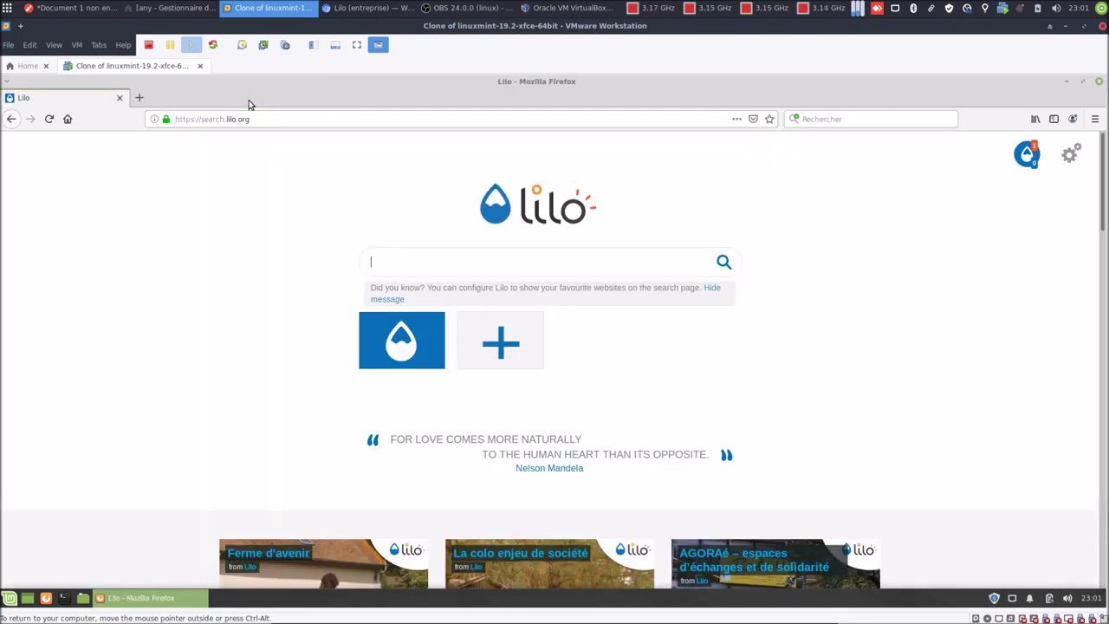
Reopen Préférences at the Accueil home page settings.
{"action": "left_click", "coordinate": [1094, 119]}
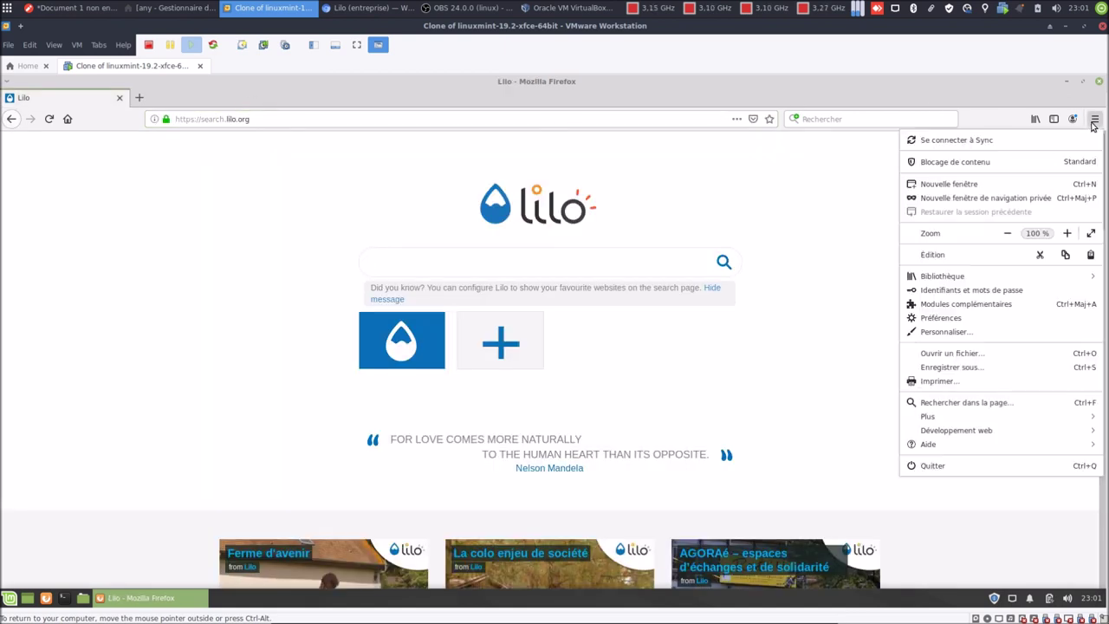
{"action": "left_click", "coordinate": [941, 318]}
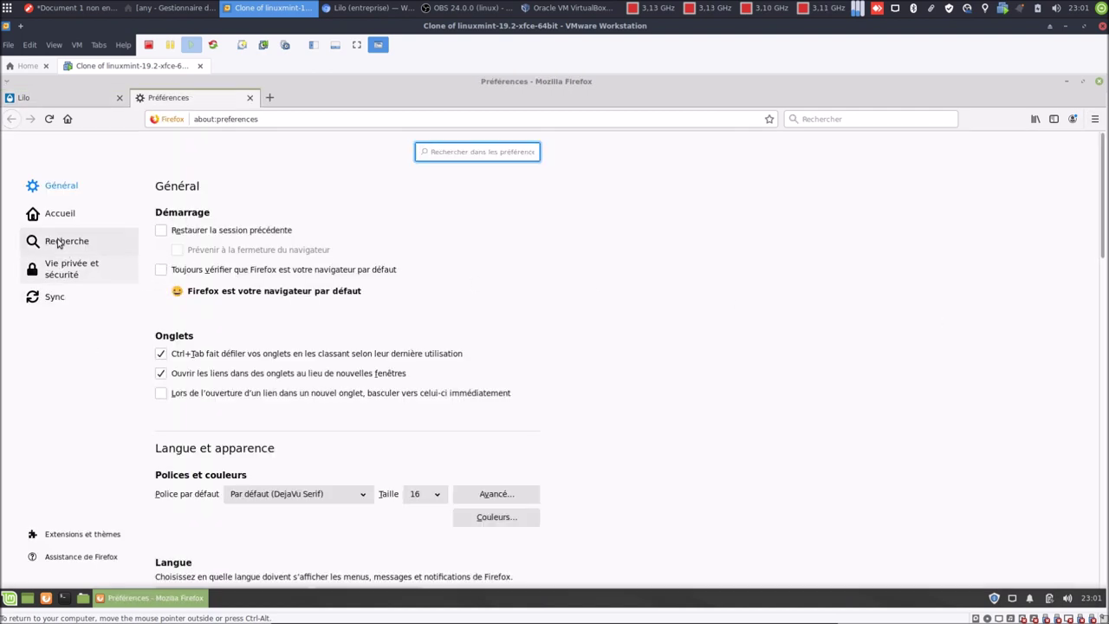
{"action": "left_click", "coordinate": [59, 242]}
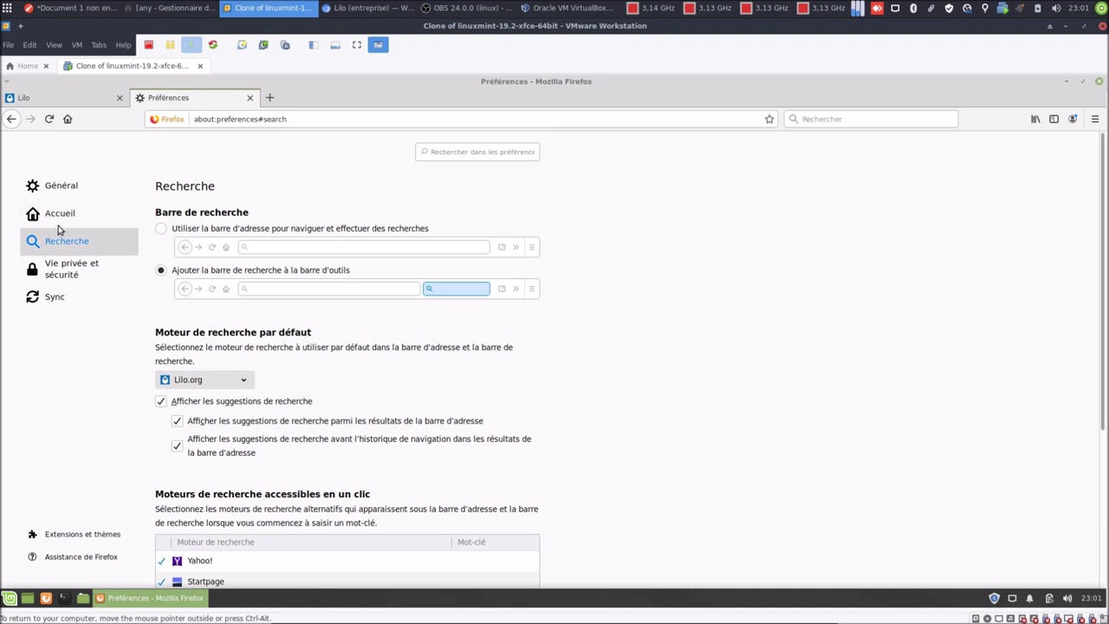
{"action": "left_click", "coordinate": [59, 217]}
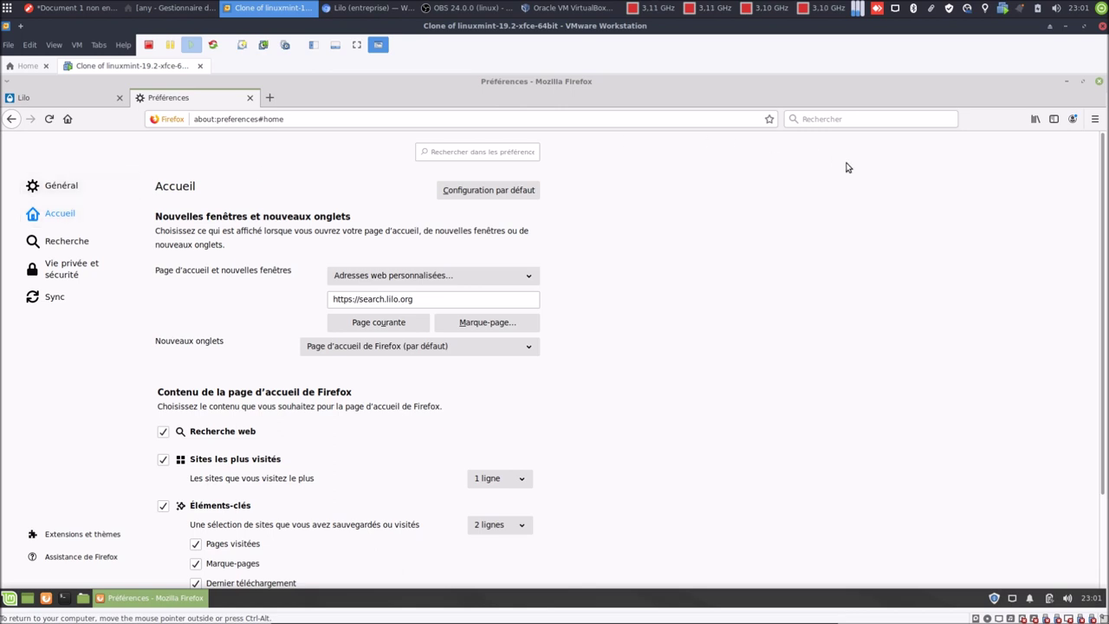
Search the add-ons manager for Lilo extensions.
{"action": "left_click", "coordinate": [1095, 119]}
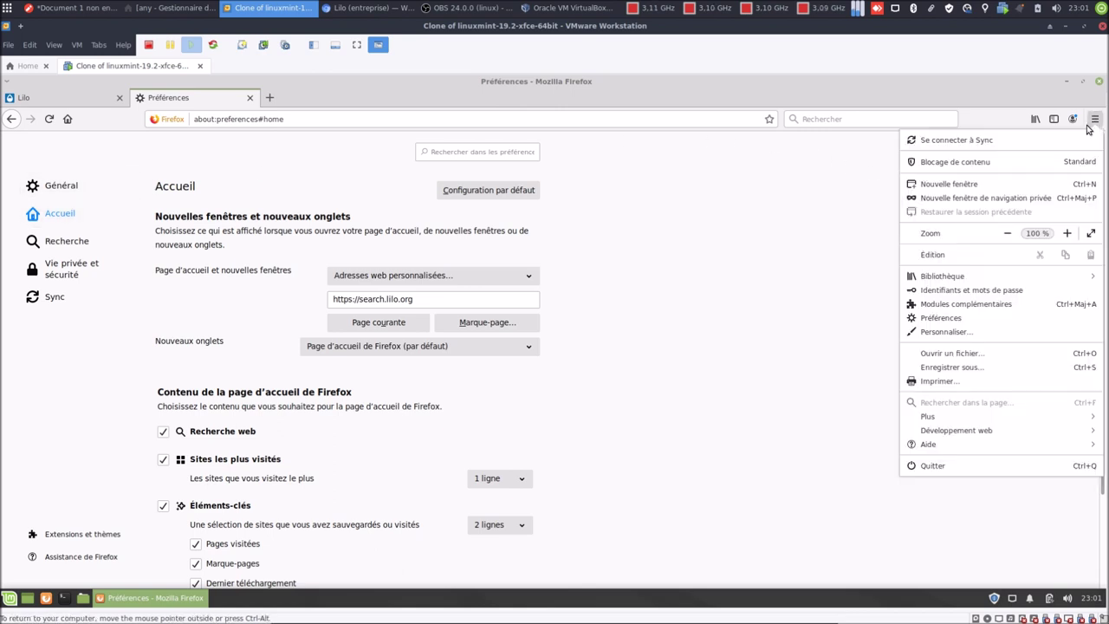
{"action": "left_click", "coordinate": [958, 304]}
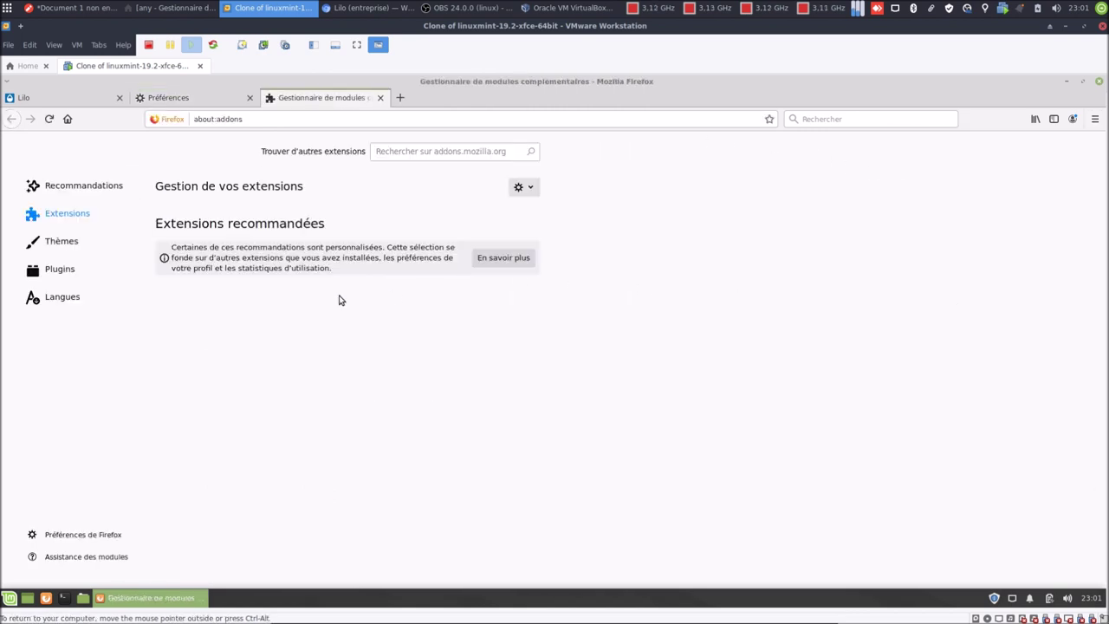
{"action": "left_click", "coordinate": [436, 153]}
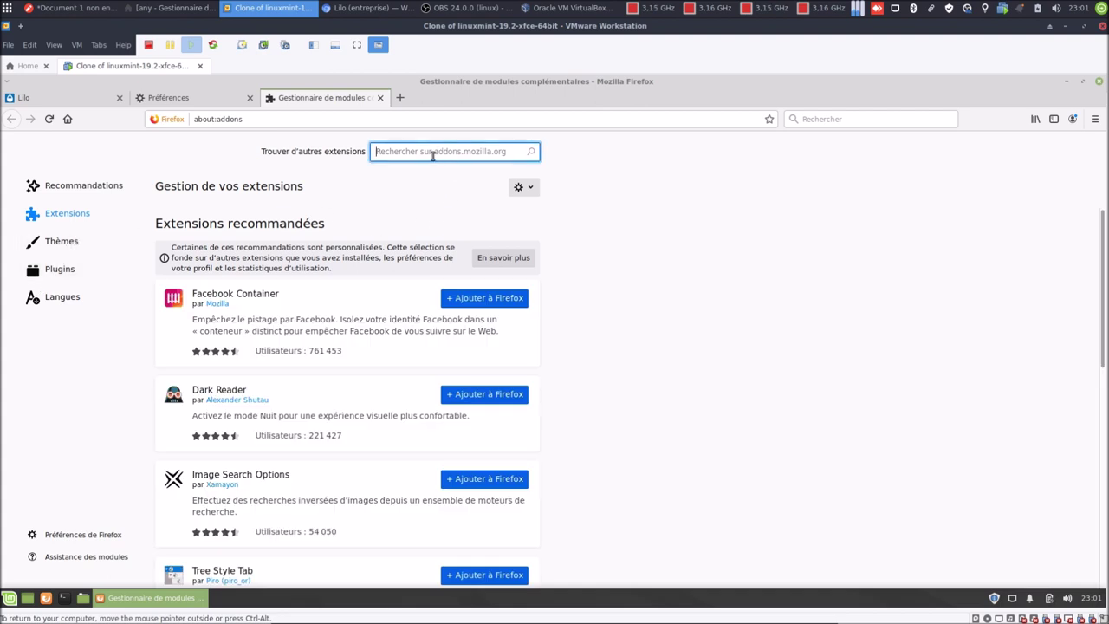
{"action": "type", "text": "lilo"}
{"action": "key", "text": "Return"}
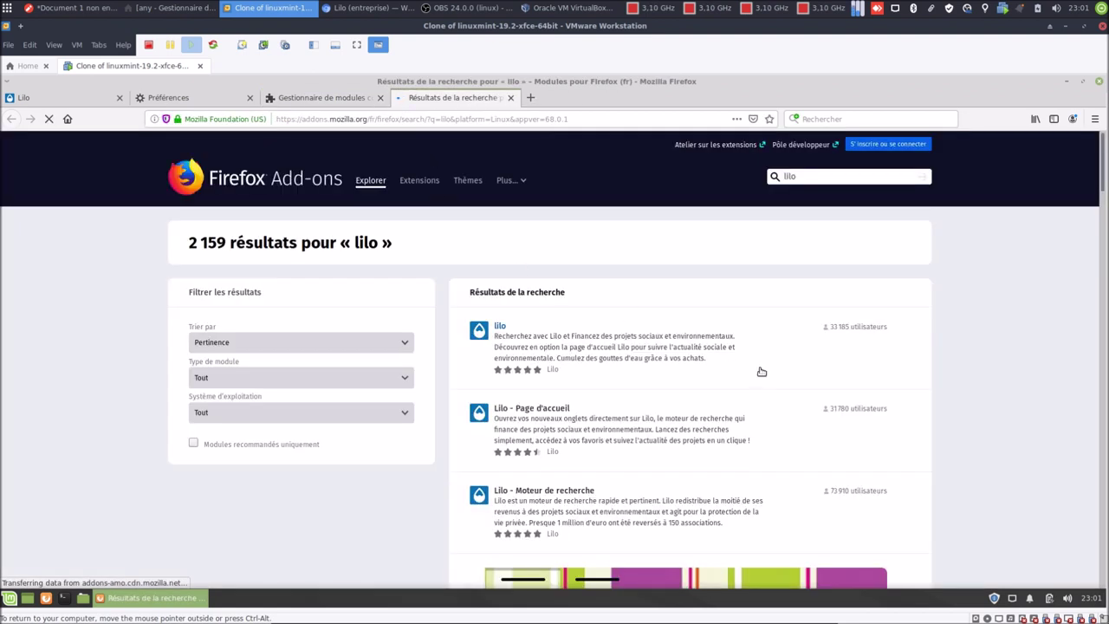
{"action": "scroll", "coordinate": [758, 373], "scroll_direction": "down", "scroll_amount": 2}
{"action": "scroll", "coordinate": [760, 374], "scroll_direction": "down", "scroll_amount": 2}
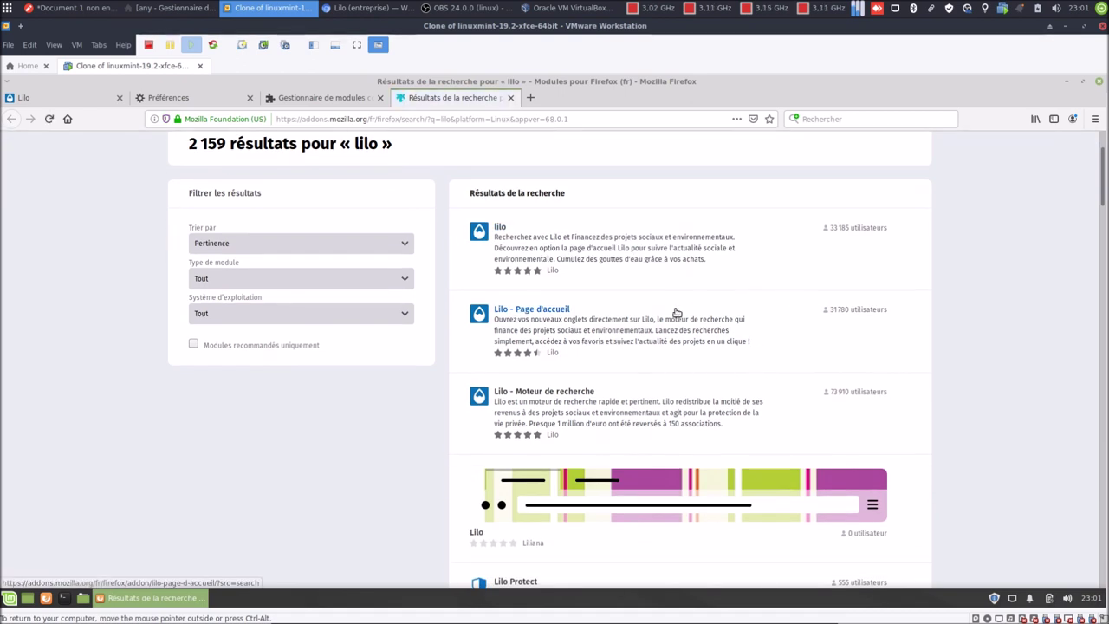
Install the Lilo - Page d'accueil extension and open a new tab to test it.
{"action": "left_click", "coordinate": [557, 311]}
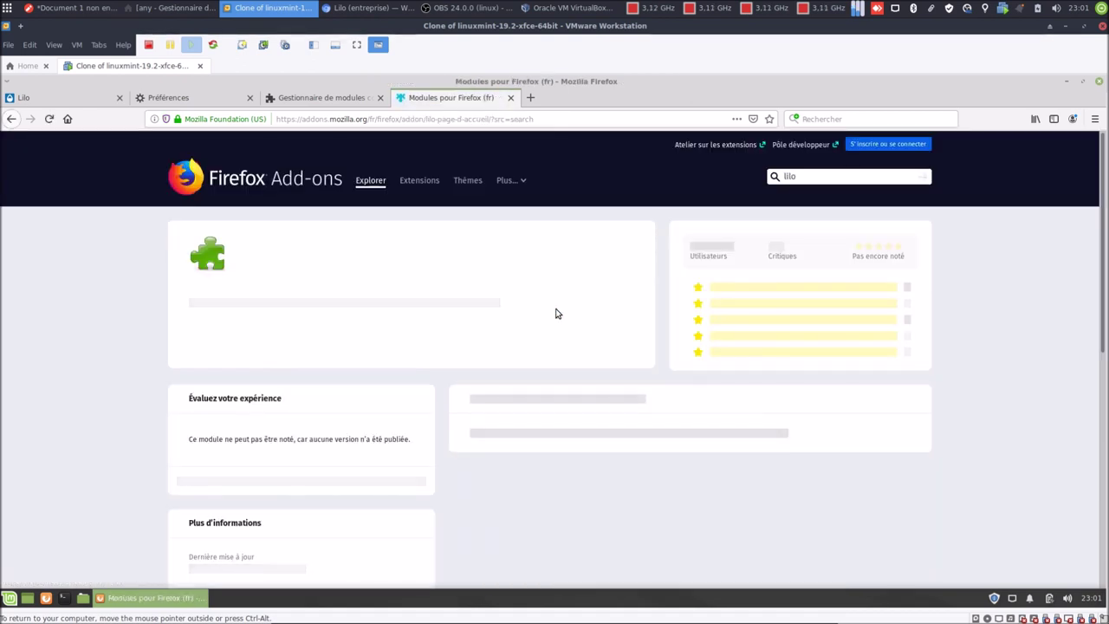
{"action": "left_click", "coordinate": [575, 380]}
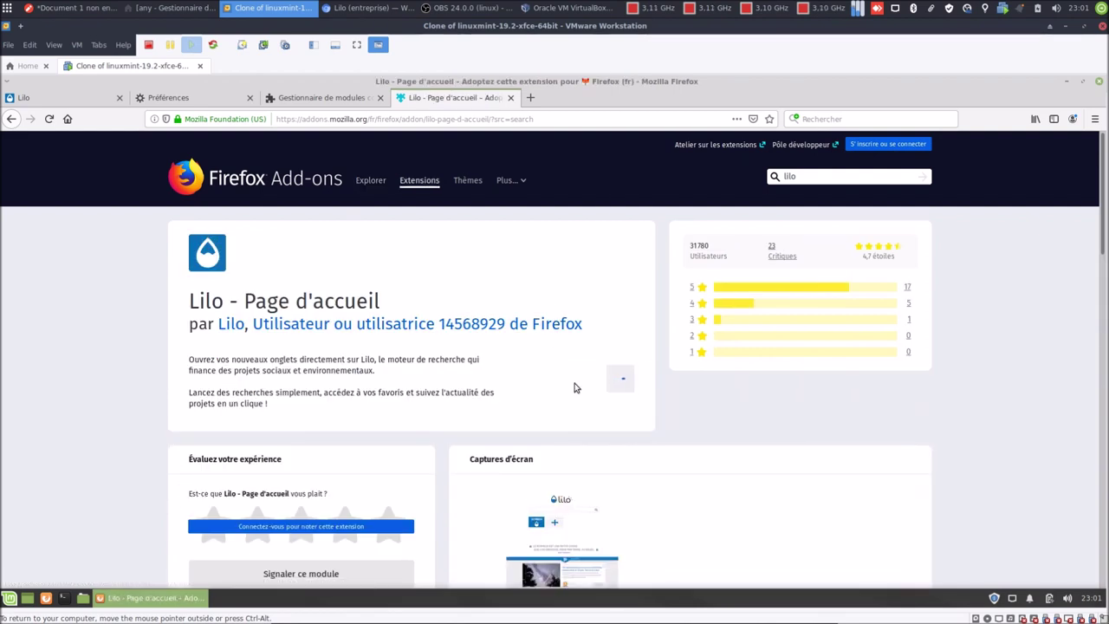
{"action": "left_click", "coordinate": [334, 222]}
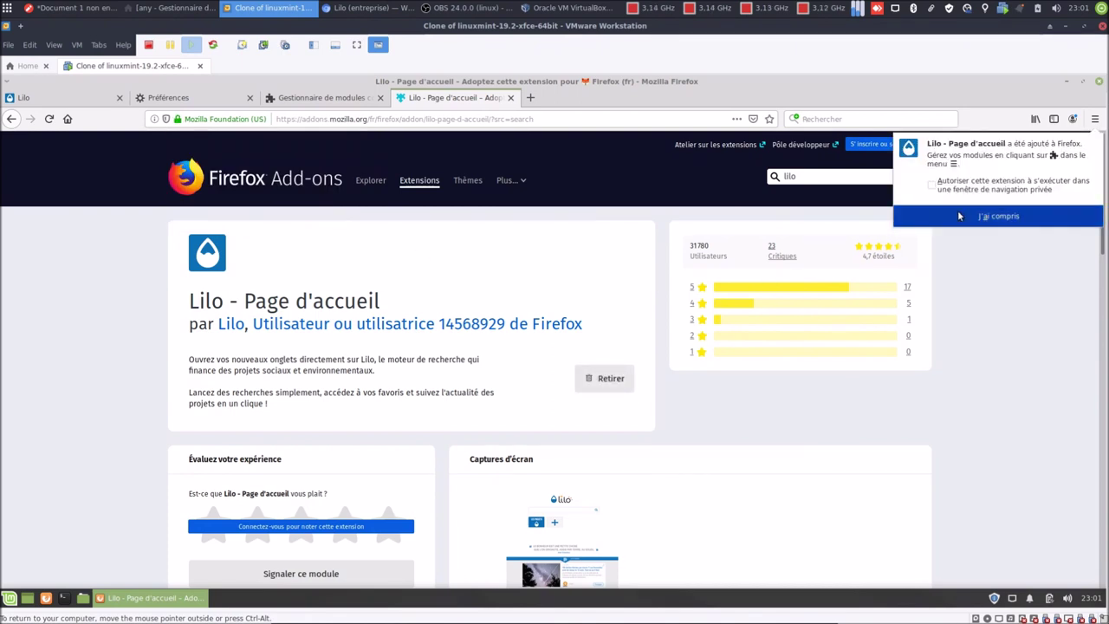
{"action": "left_click", "coordinate": [960, 217]}
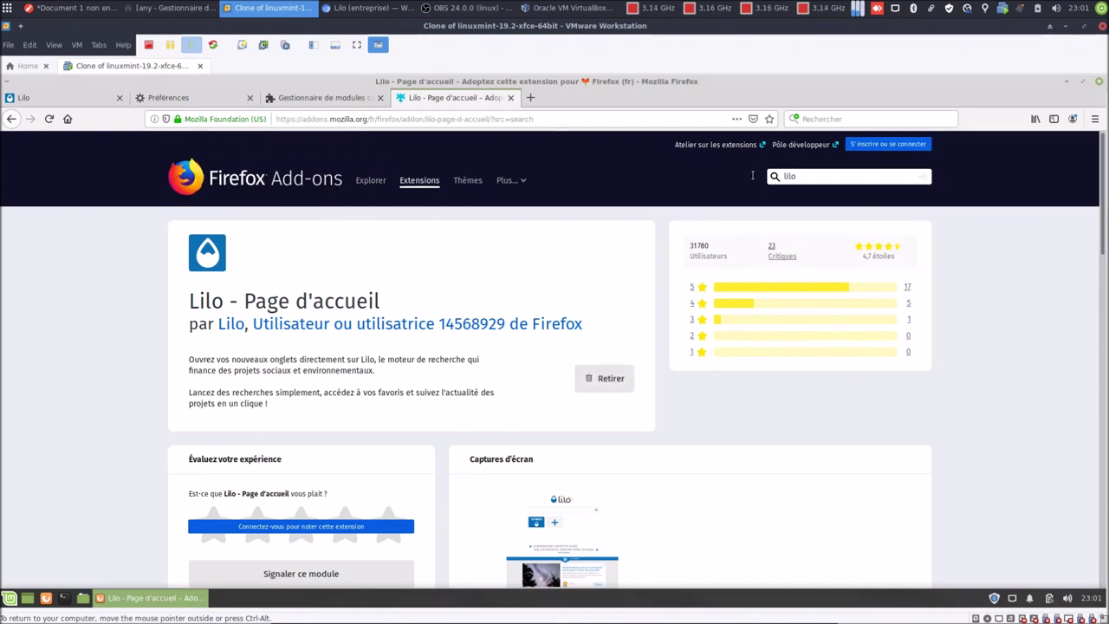
{"action": "left_click", "coordinate": [529, 98]}
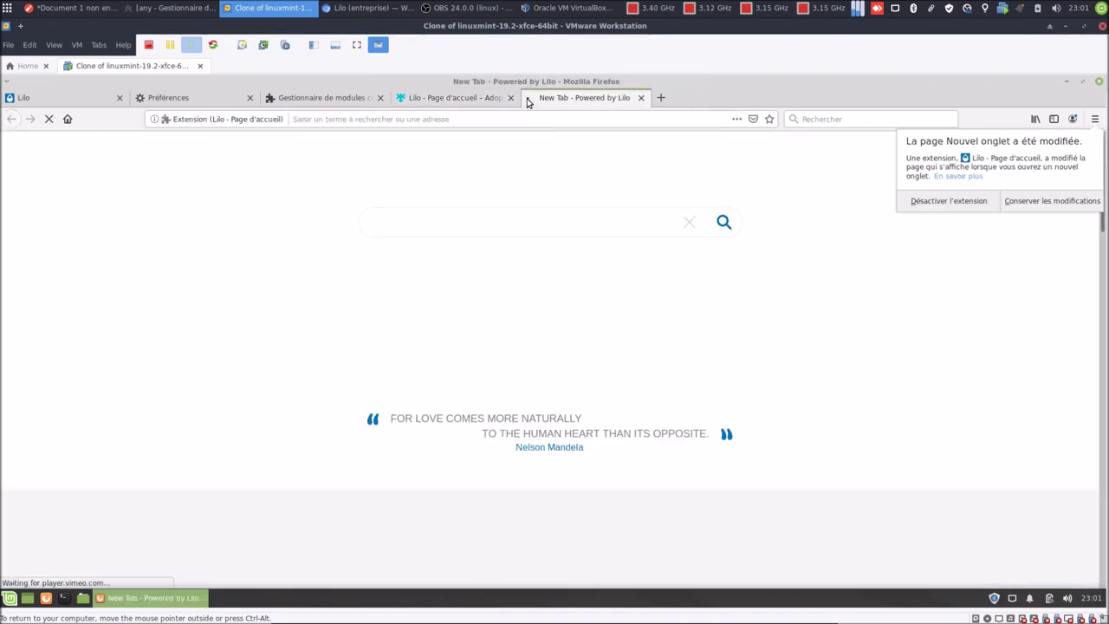
Keep the Lilo new-tab change, then disable the extension from the home preferences.
{"action": "left_click", "coordinate": [1030, 200]}
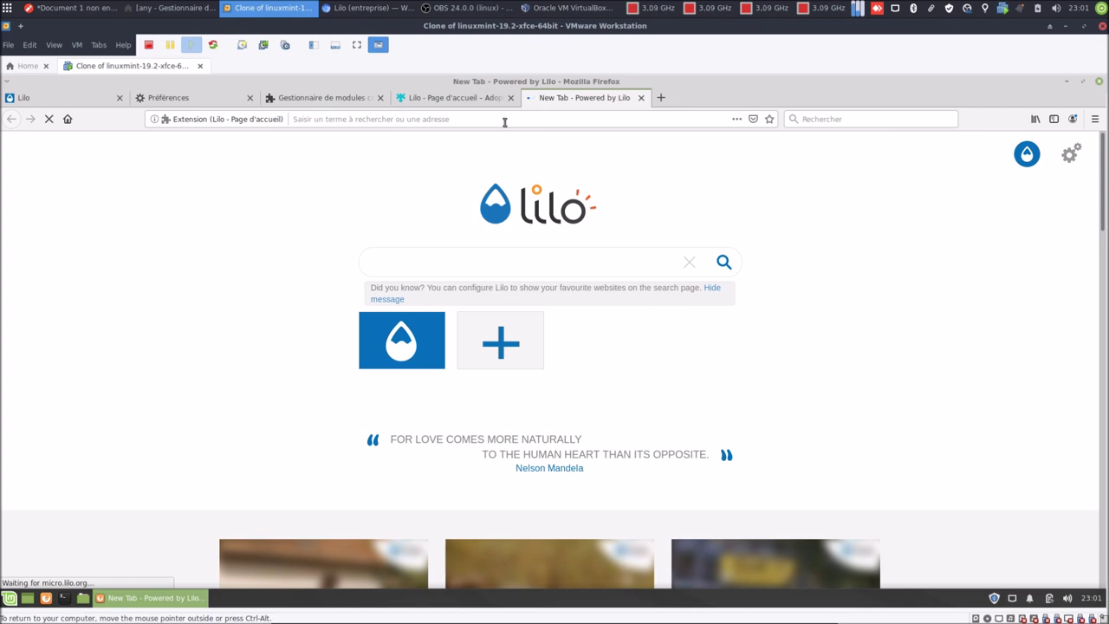
{"action": "left_click", "coordinate": [224, 97]}
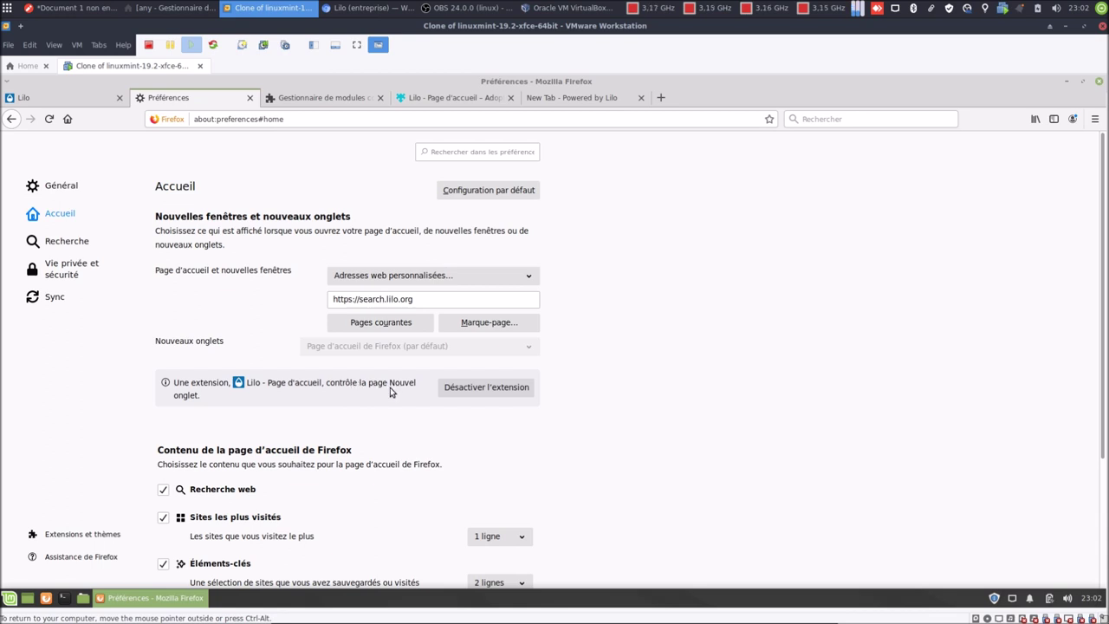
{"action": "left_click", "coordinate": [449, 392]}
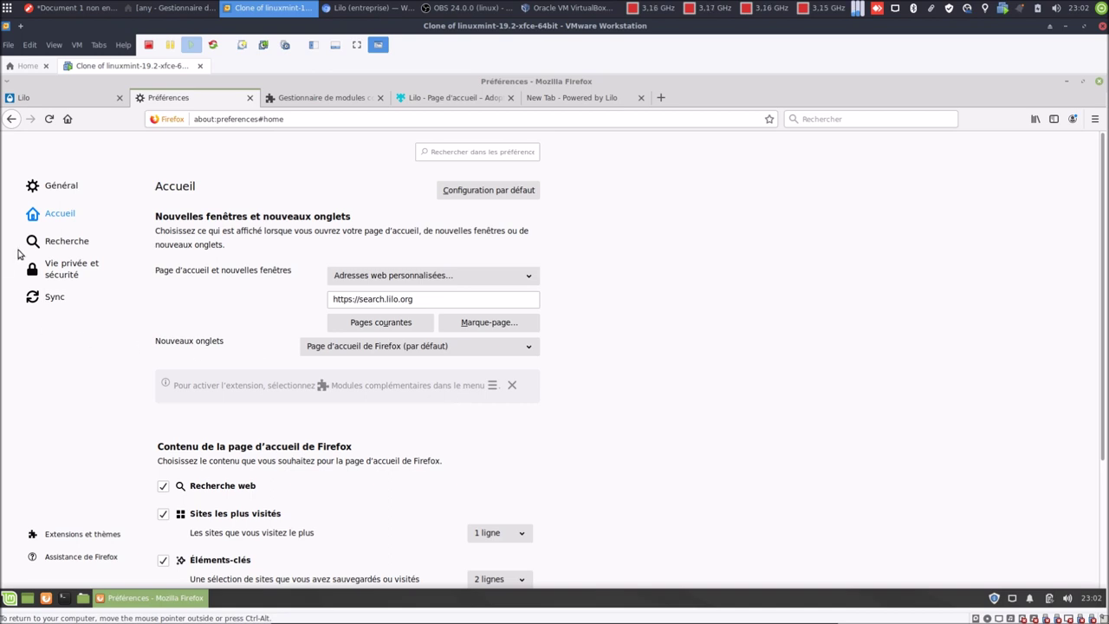
Re-enable Lilo - Page d'accueil in the add-ons manager and keep its new-tab page.
{"action": "left_click", "coordinate": [338, 97]}
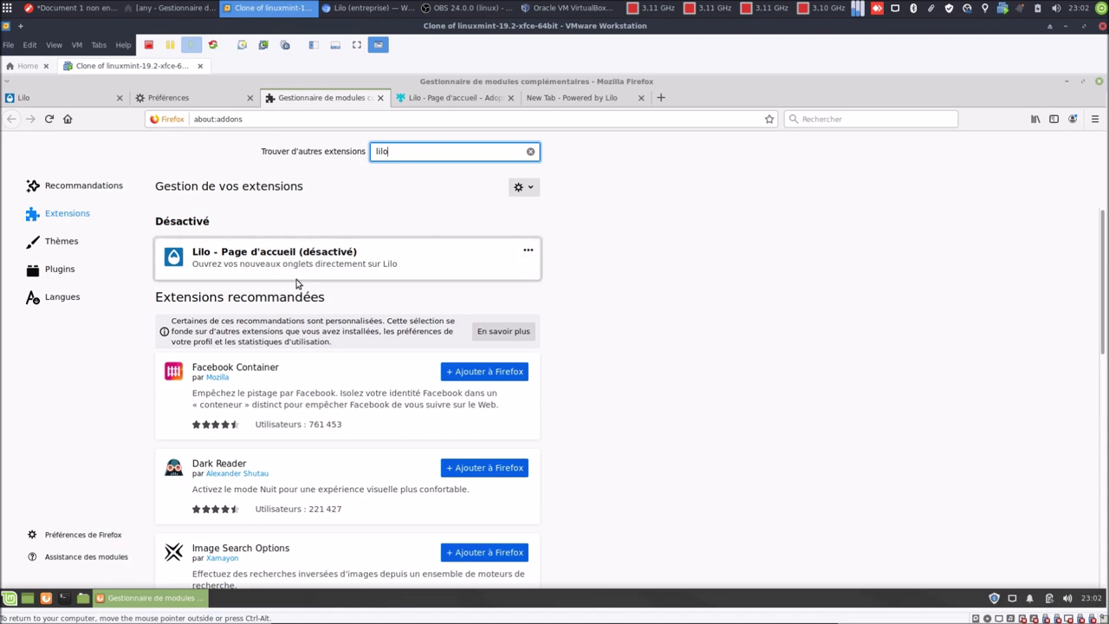
{"action": "left_click", "coordinate": [528, 250]}
{"action": "left_click", "coordinate": [551, 270]}
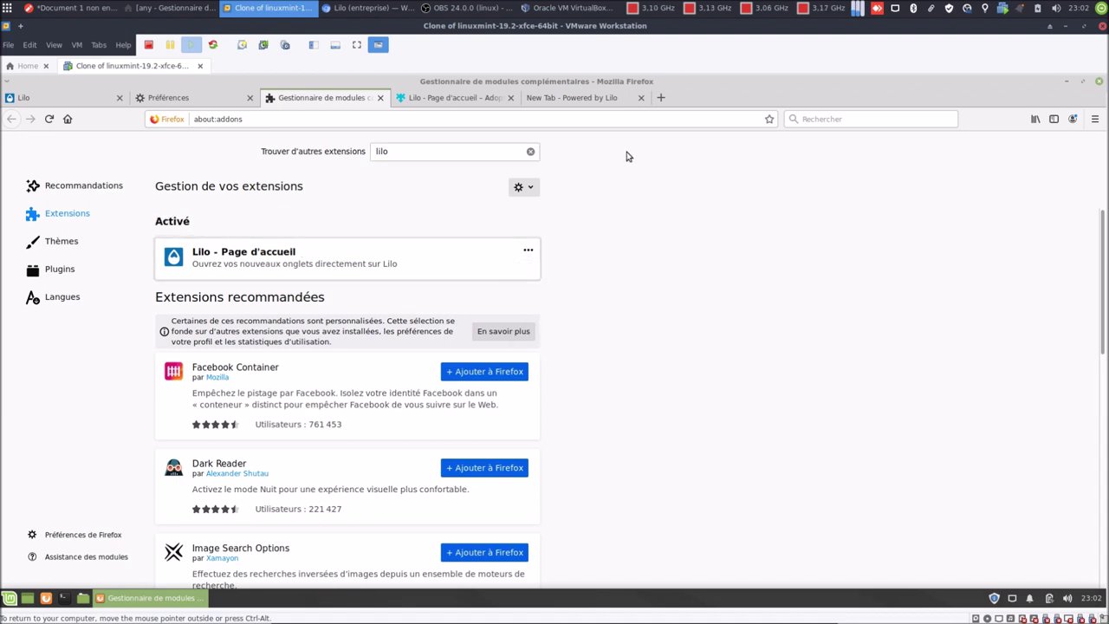
{"action": "left_click", "coordinate": [660, 97]}
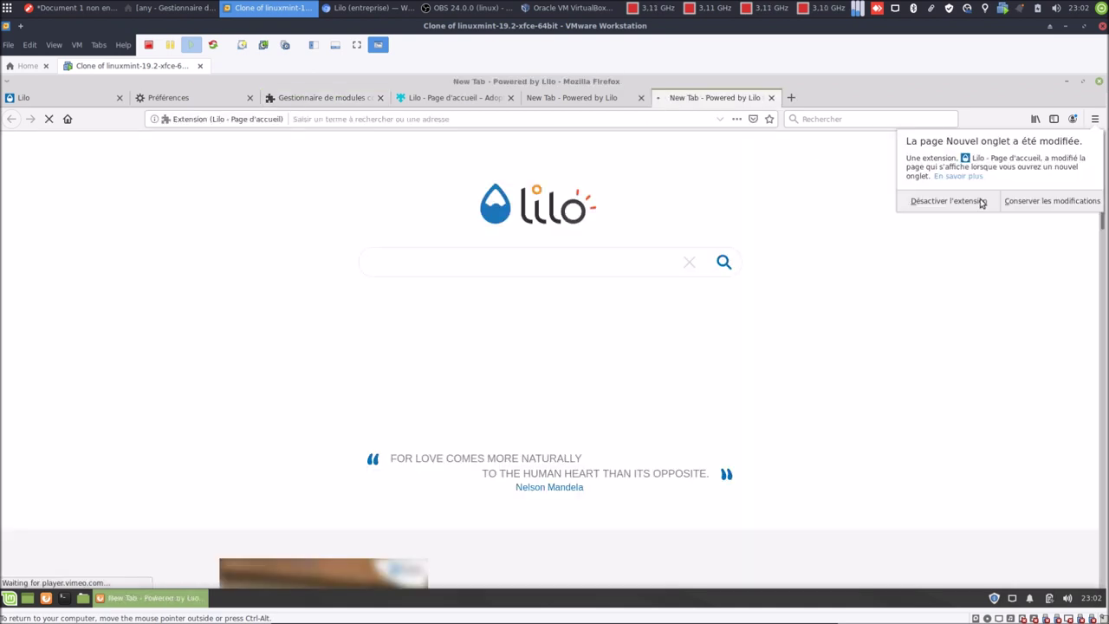
{"action": "left_click", "coordinate": [1027, 200]}
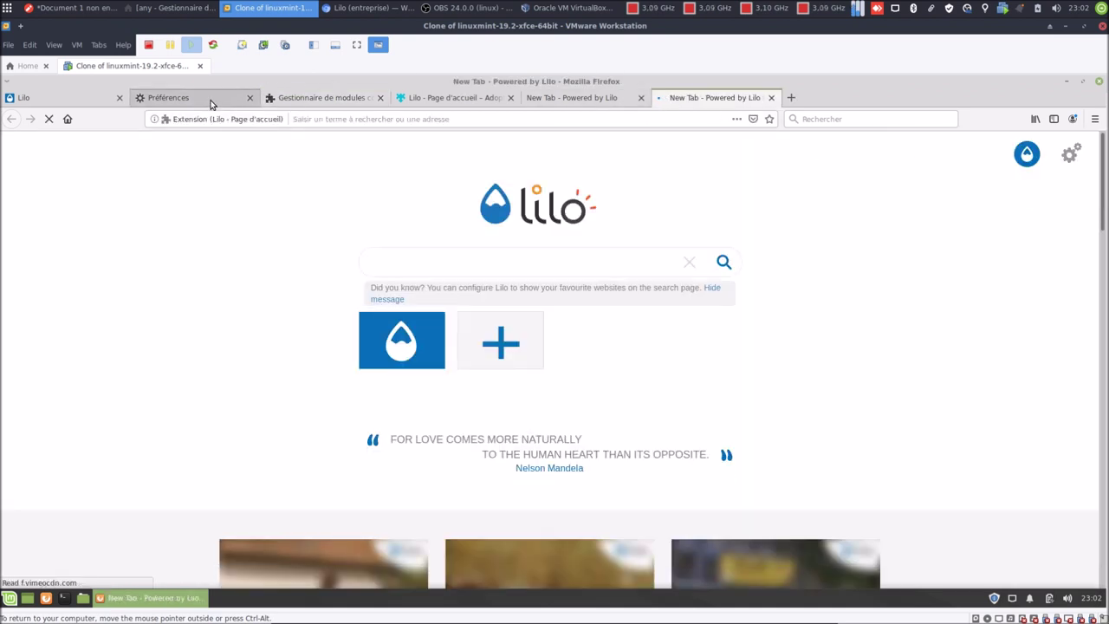
Close the extra Lilo test tabs and the add-ons manager.
{"action": "left_click", "coordinate": [206, 99]}
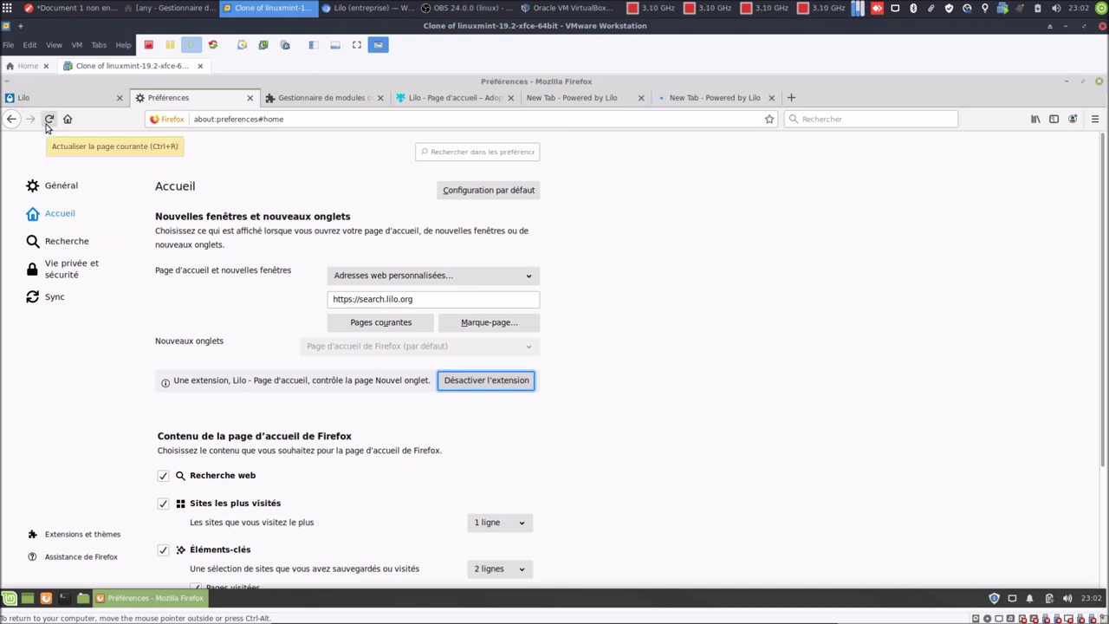
{"action": "left_click", "coordinate": [464, 386]}
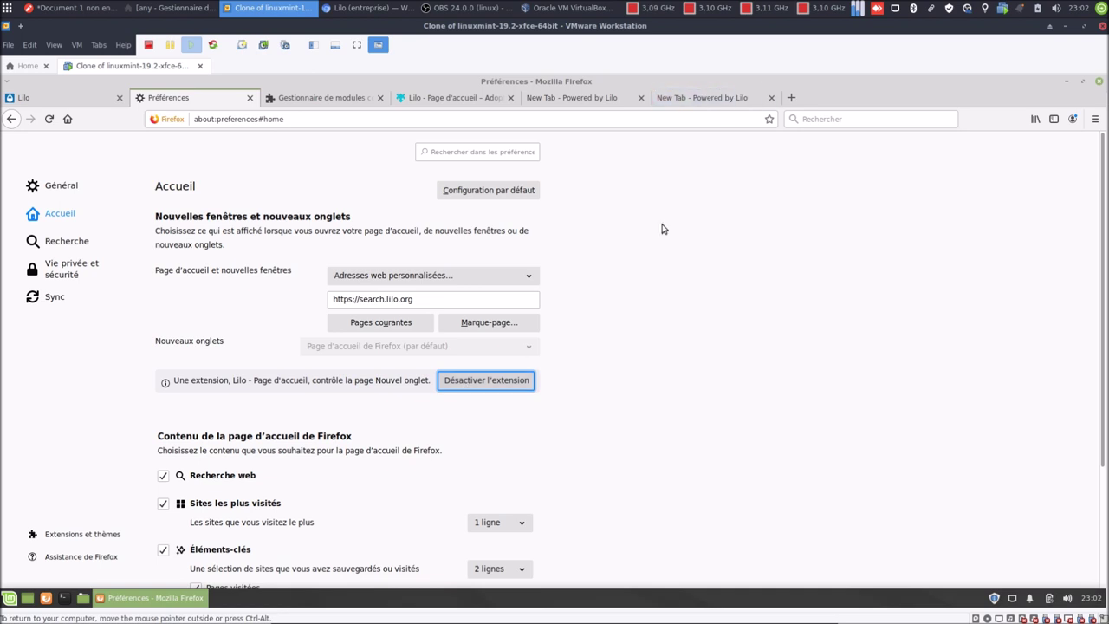
{"action": "middle_click", "coordinate": [656, 97]}
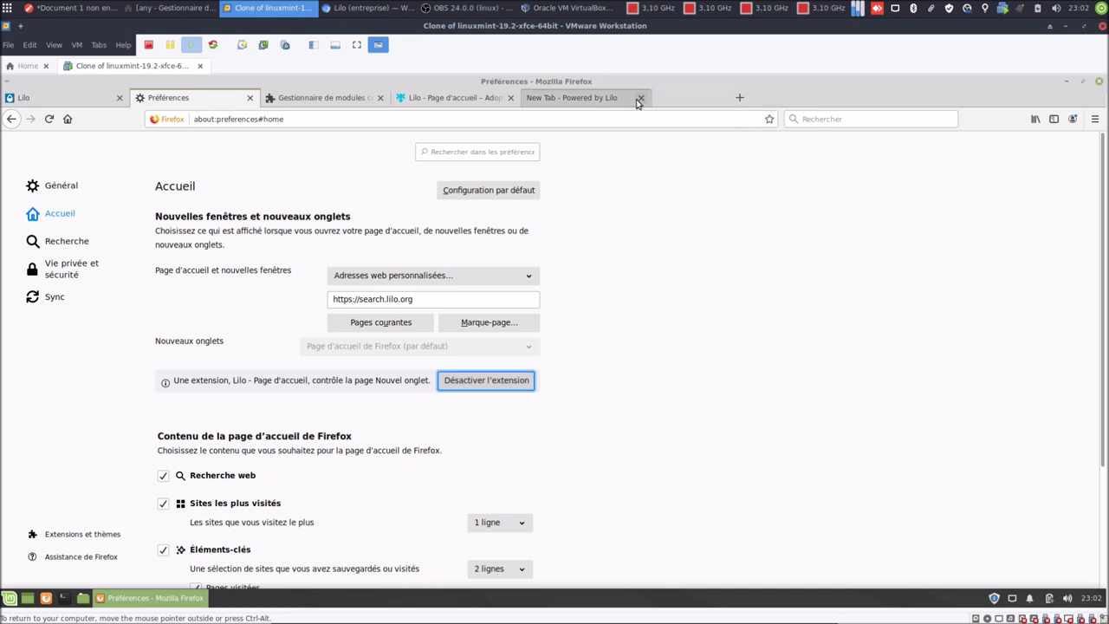
{"action": "left_click", "coordinate": [641, 98]}
{"action": "left_click", "coordinate": [510, 97]}
{"action": "left_click", "coordinate": [379, 97]}
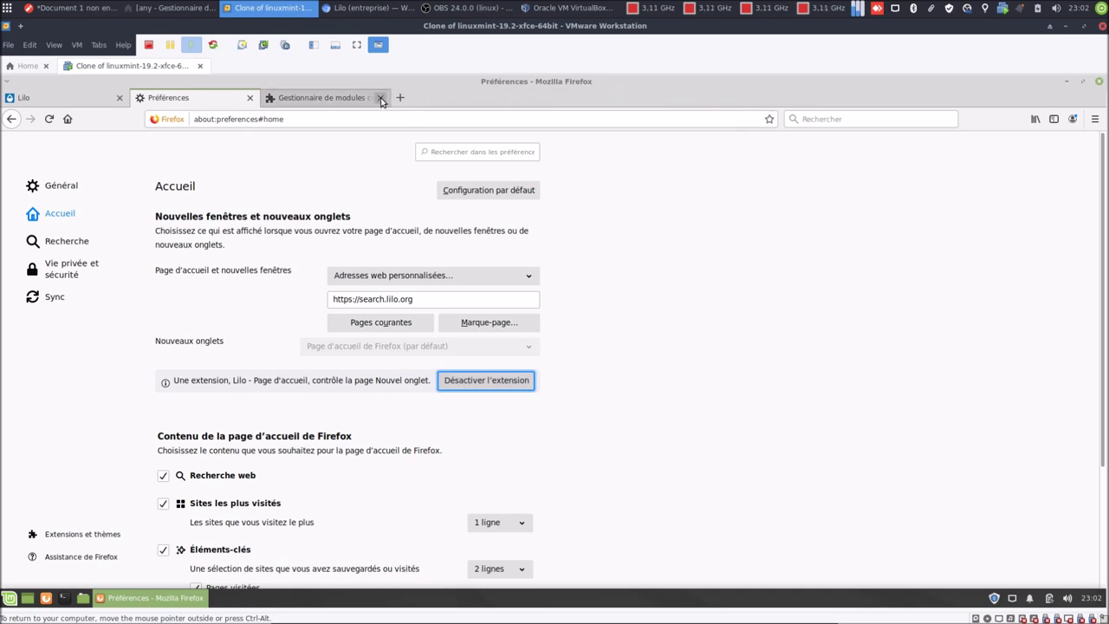
Set Lilo's language to Français and search region to French - Belgium, and save.
{"action": "left_click", "coordinate": [250, 98]}
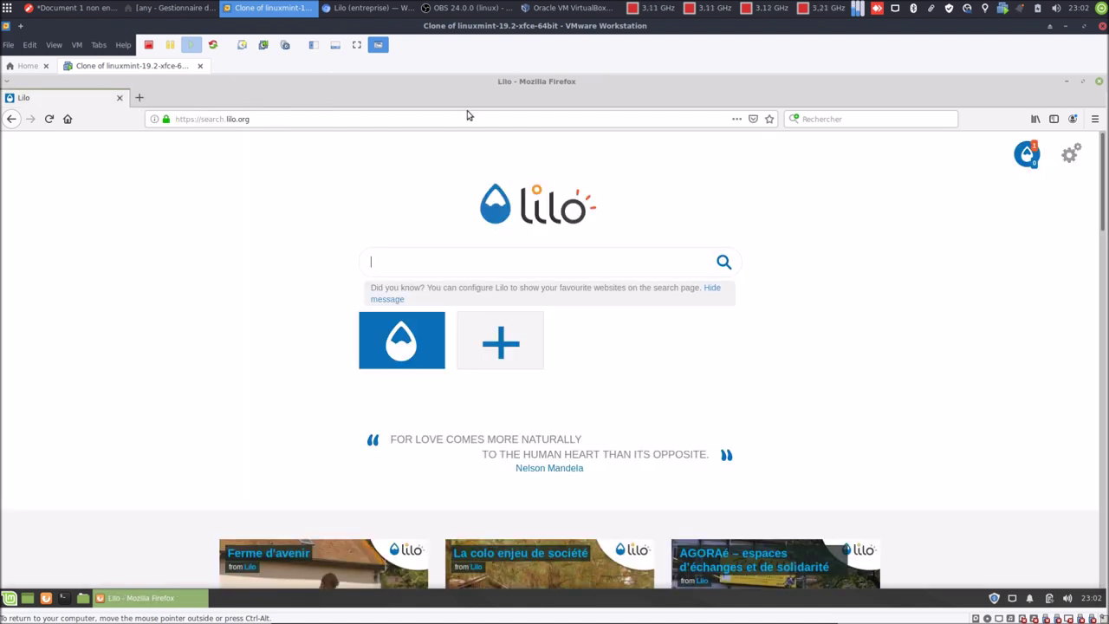
{"action": "left_click", "coordinate": [1070, 158]}
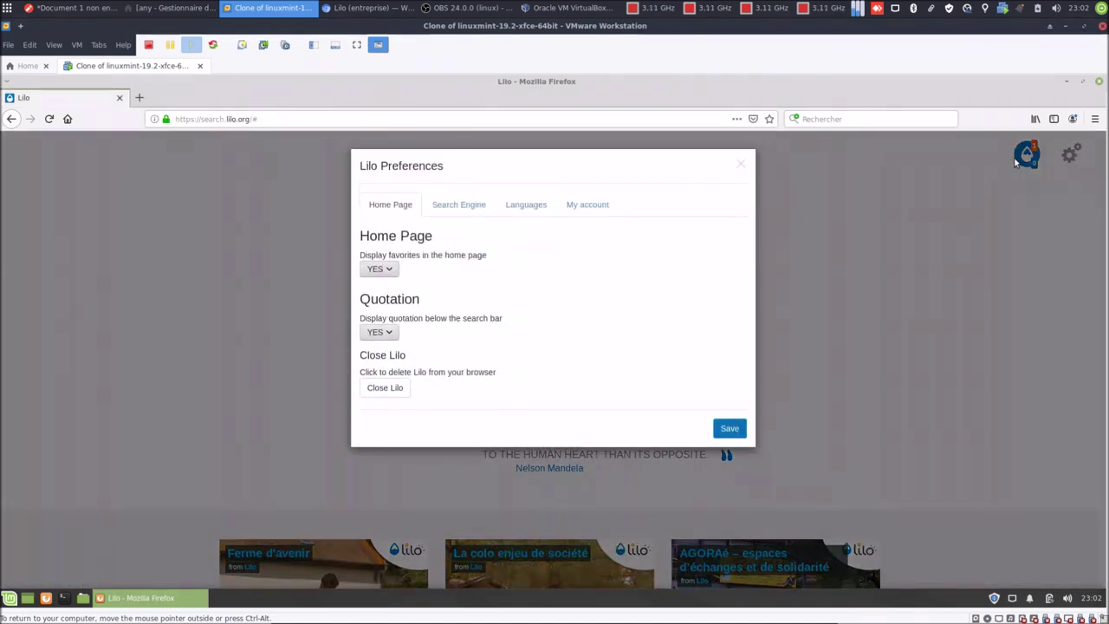
{"action": "left_click", "coordinate": [541, 206]}
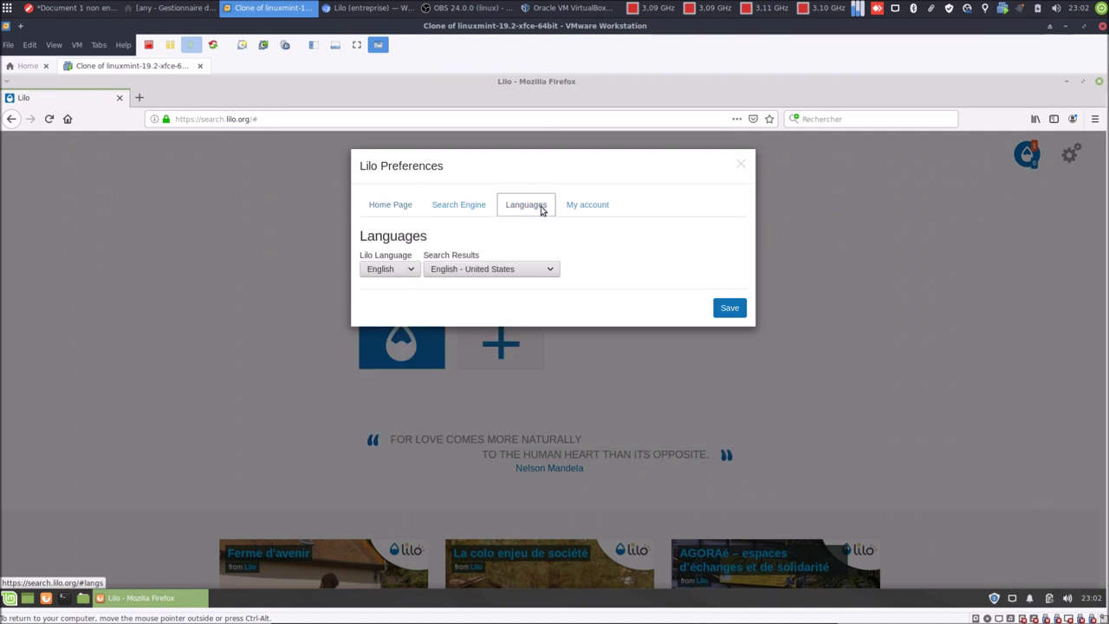
{"action": "left_click", "coordinate": [403, 269]}
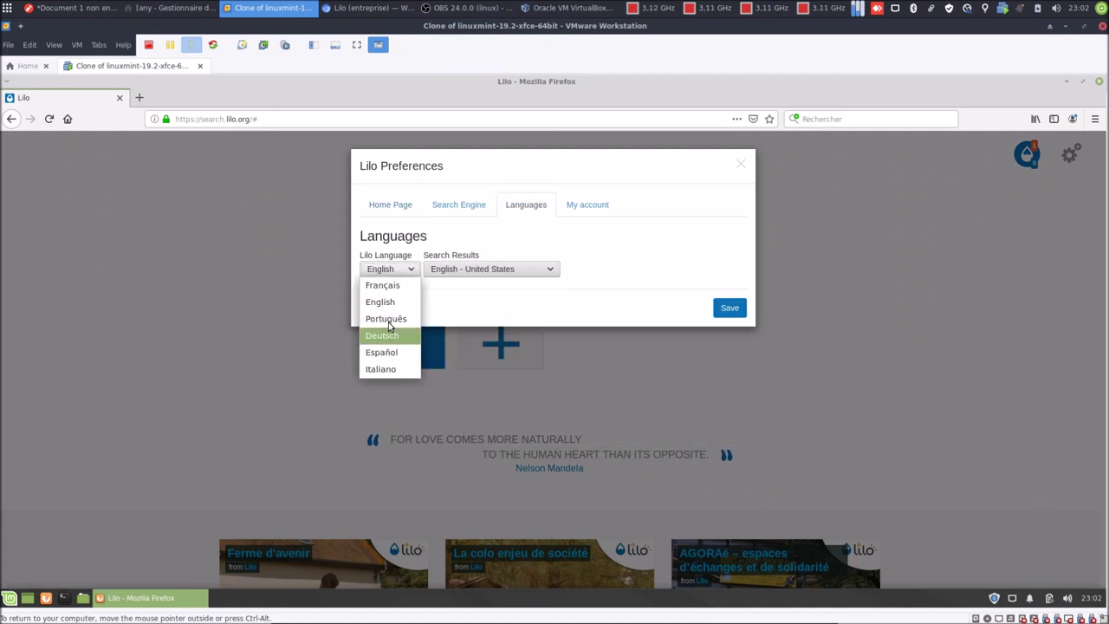
{"action": "left_click", "coordinate": [384, 285]}
{"action": "left_click", "coordinate": [444, 270]}
{"action": "scroll", "coordinate": [510, 398], "scroll_direction": "down", "scroll_amount": 10}
{"action": "scroll", "coordinate": [510, 404], "scroll_direction": "up", "scroll_amount": 5}
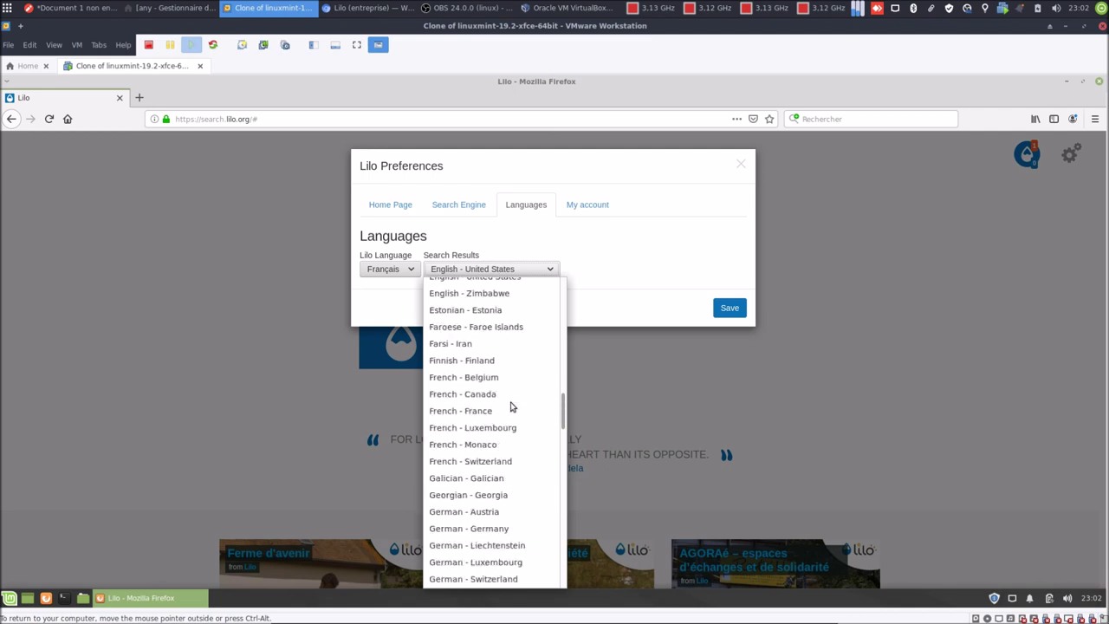
{"action": "left_click", "coordinate": [498, 426]}
{"action": "left_click", "coordinate": [731, 307]}
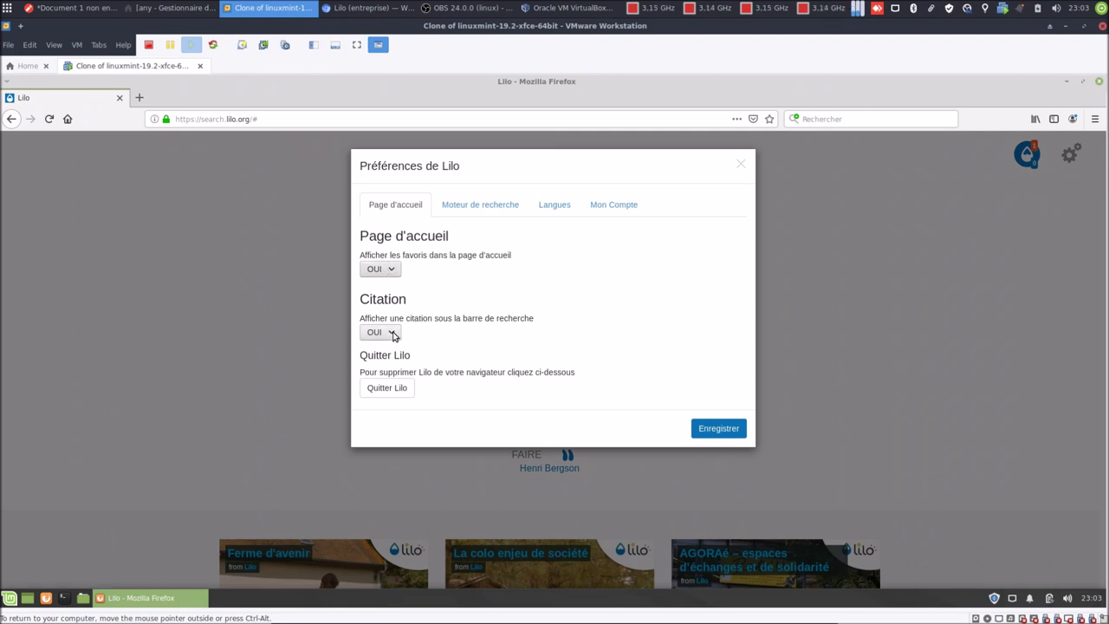
Make Lilo search links open in a new tab and bring up the sign-in form.
{"action": "left_click", "coordinate": [458, 208]}
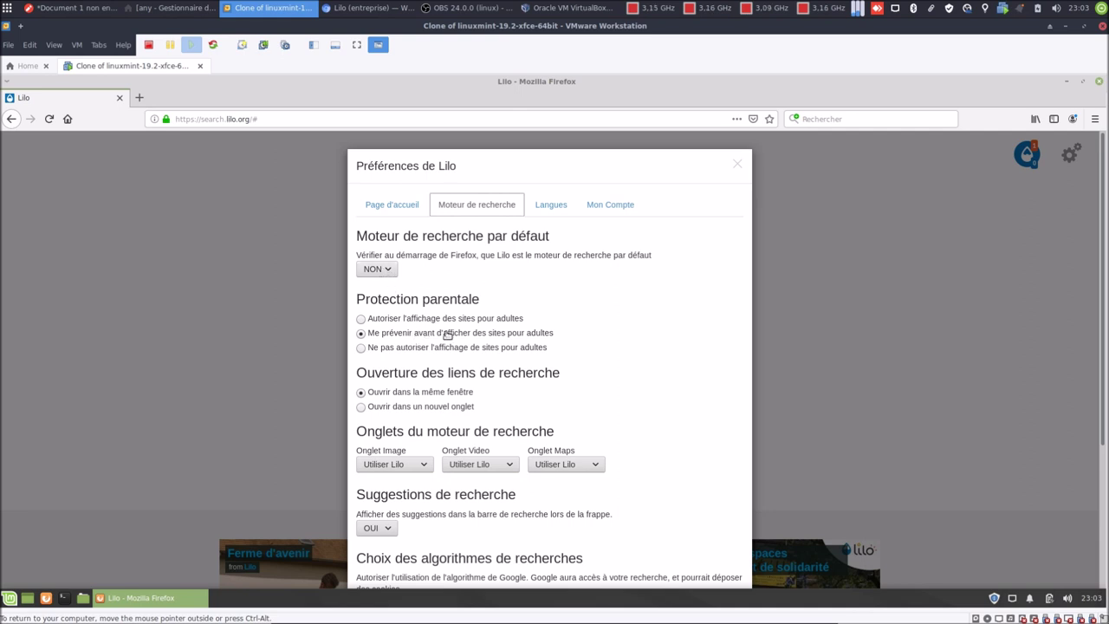
{"action": "left_click", "coordinate": [361, 407]}
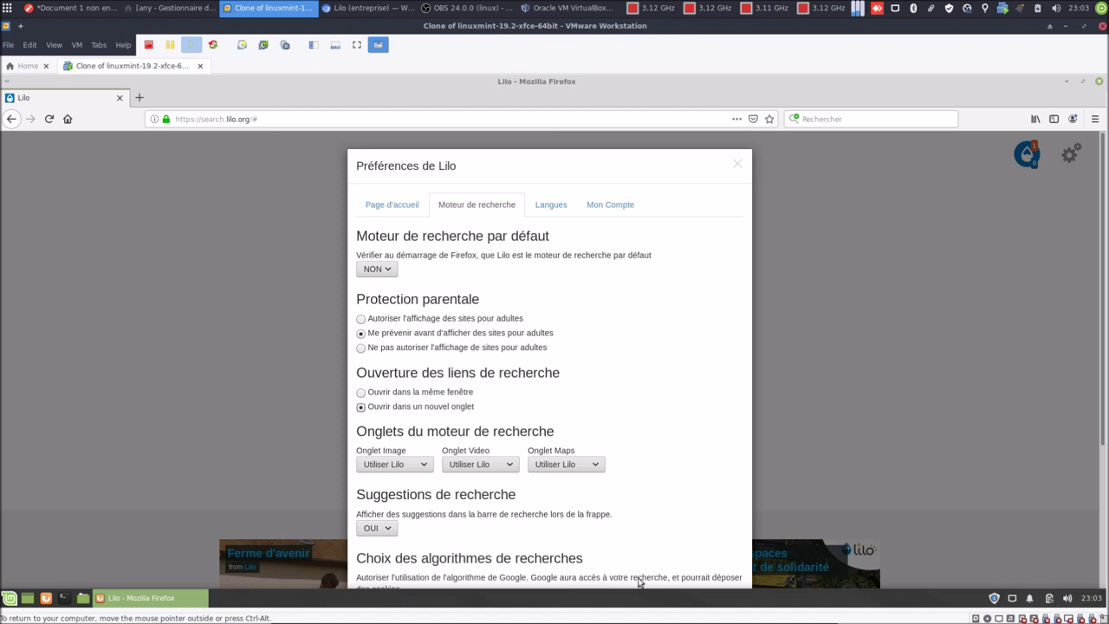
{"action": "left_click", "coordinate": [548, 210]}
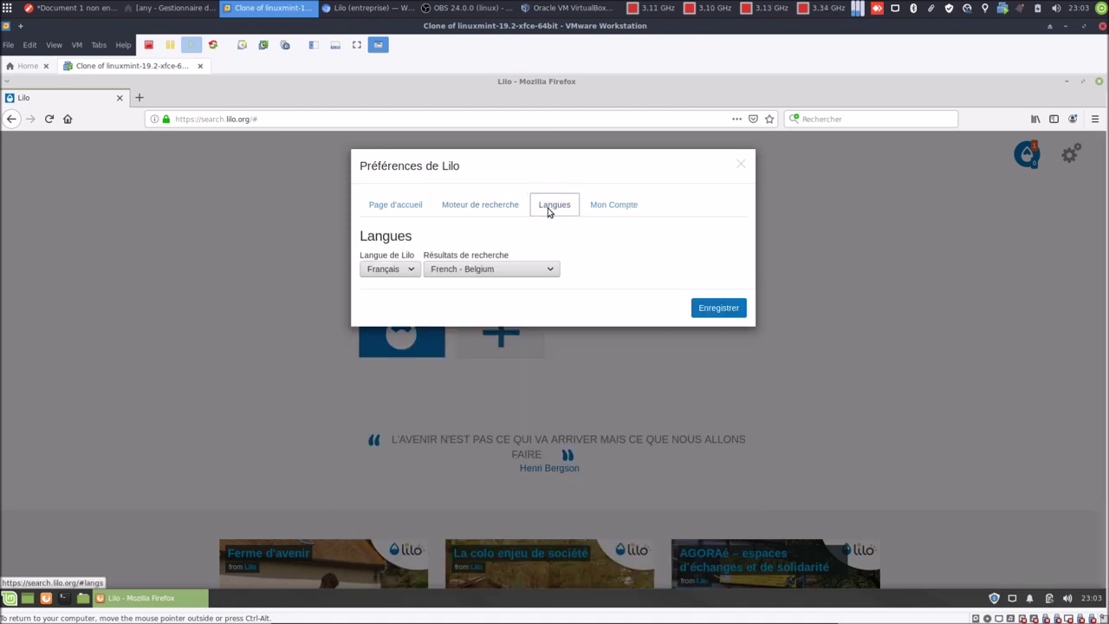
{"action": "left_click", "coordinate": [612, 209]}
{"action": "left_click", "coordinate": [533, 255]}
Log in to Lilo with the account e-mail and password, declining Firefox's offer to save it.
{"action": "left_click", "coordinate": [554, 211]}
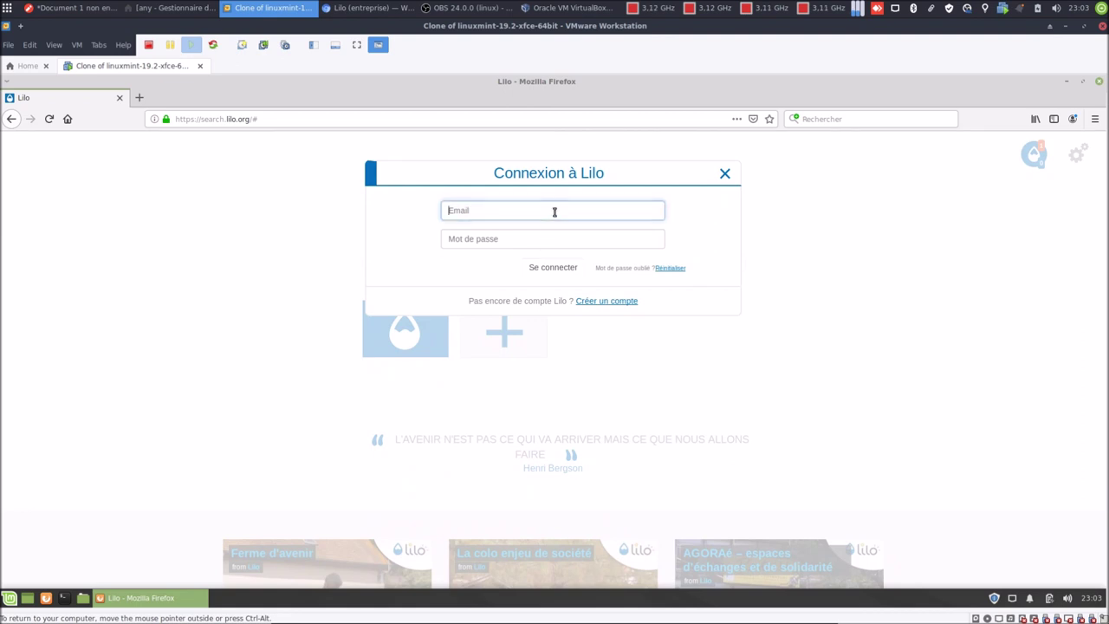
{"action": "key", "text": "Tab"}
{"action": "type", "text": "•"}
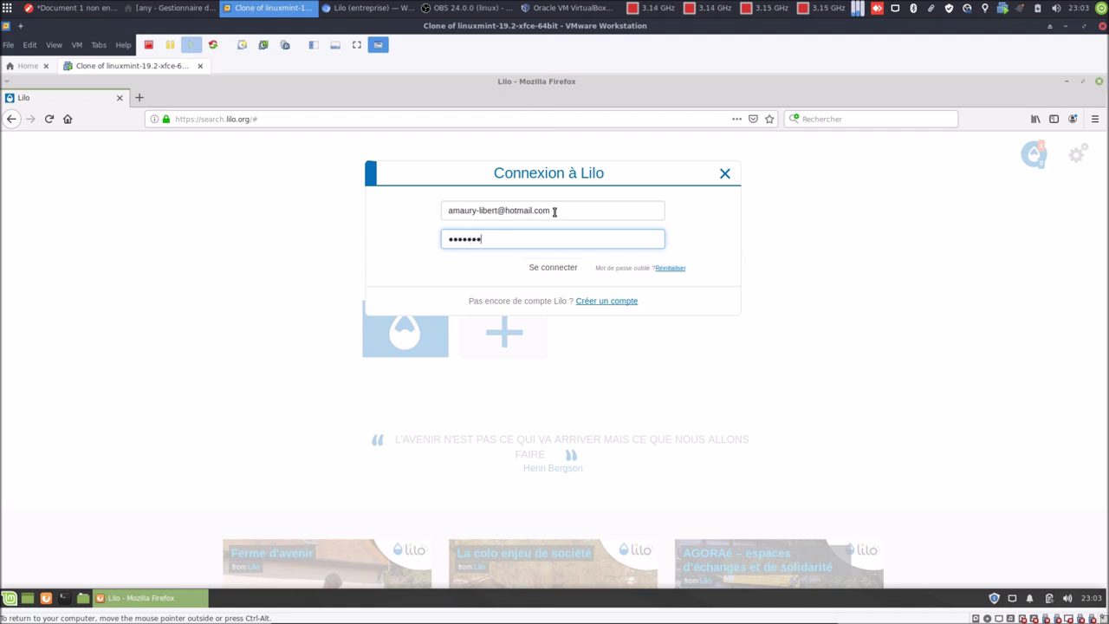
{"action": "key", "text": "Return"}
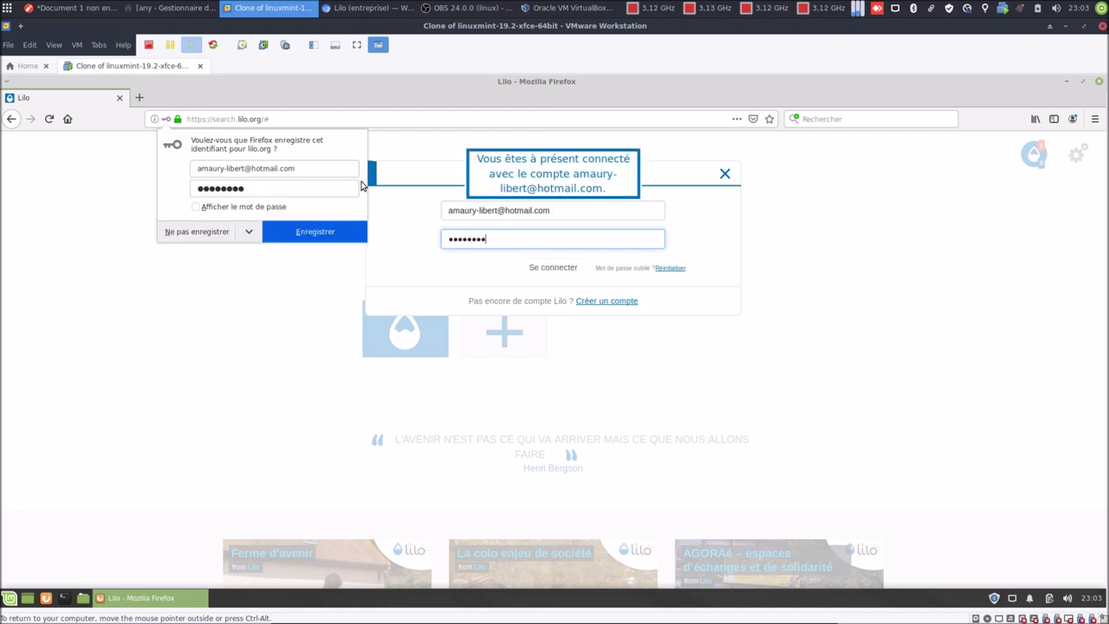
{"action": "left_click", "coordinate": [206, 240]}
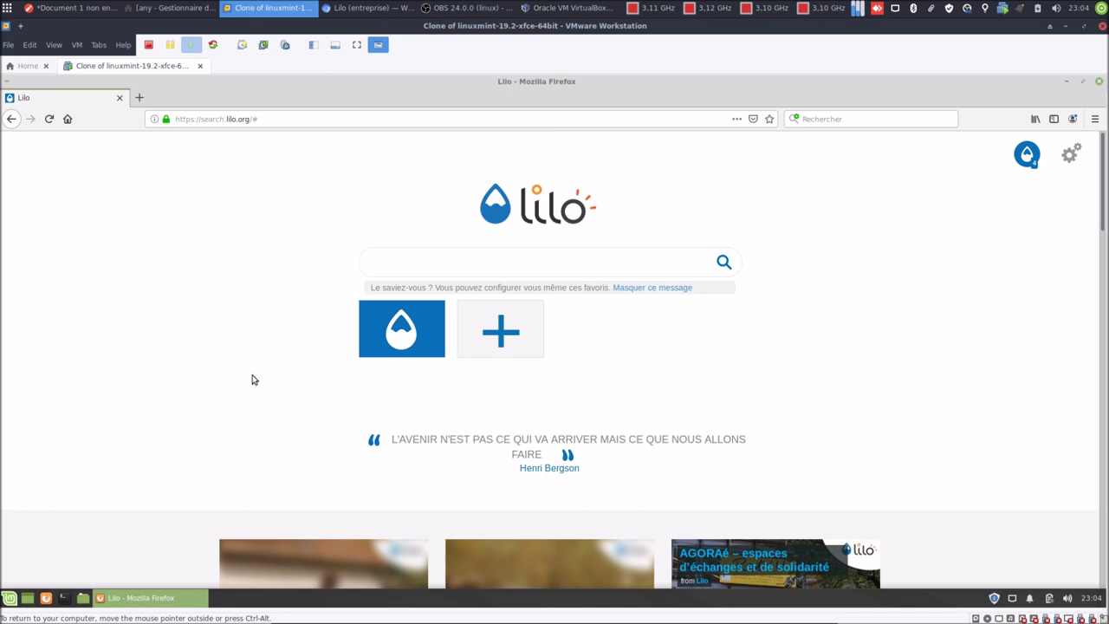
Restart Firefox, search Lilo for 'emmabuntus', then go back to the Lilo home page.
{"action": "left_click", "coordinate": [1098, 81]}
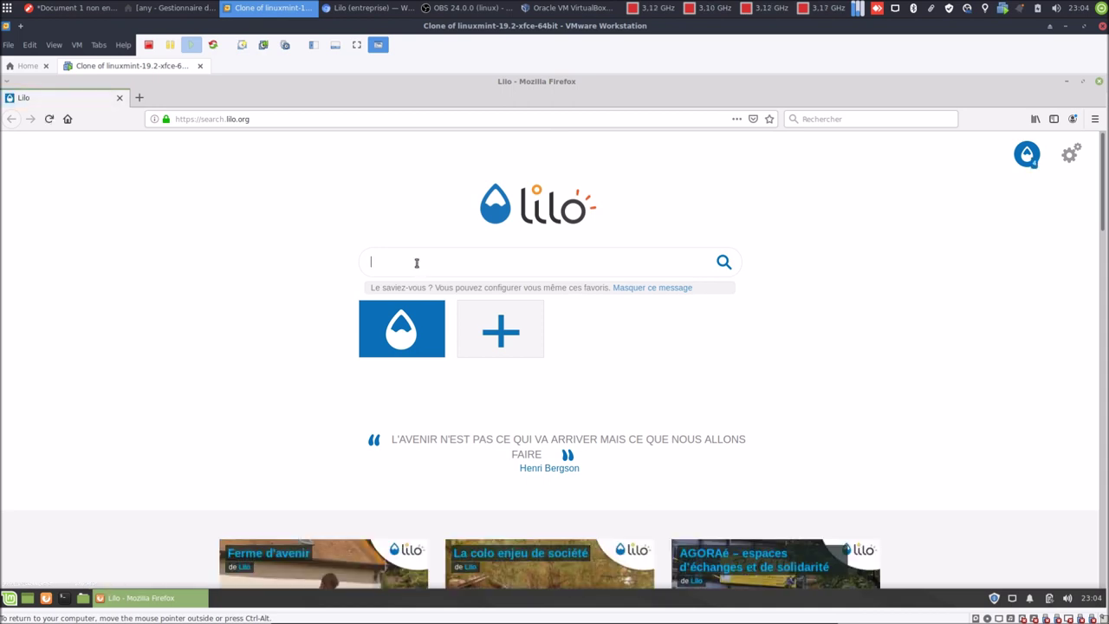
{"action": "type", "text": "mmabuntus"}
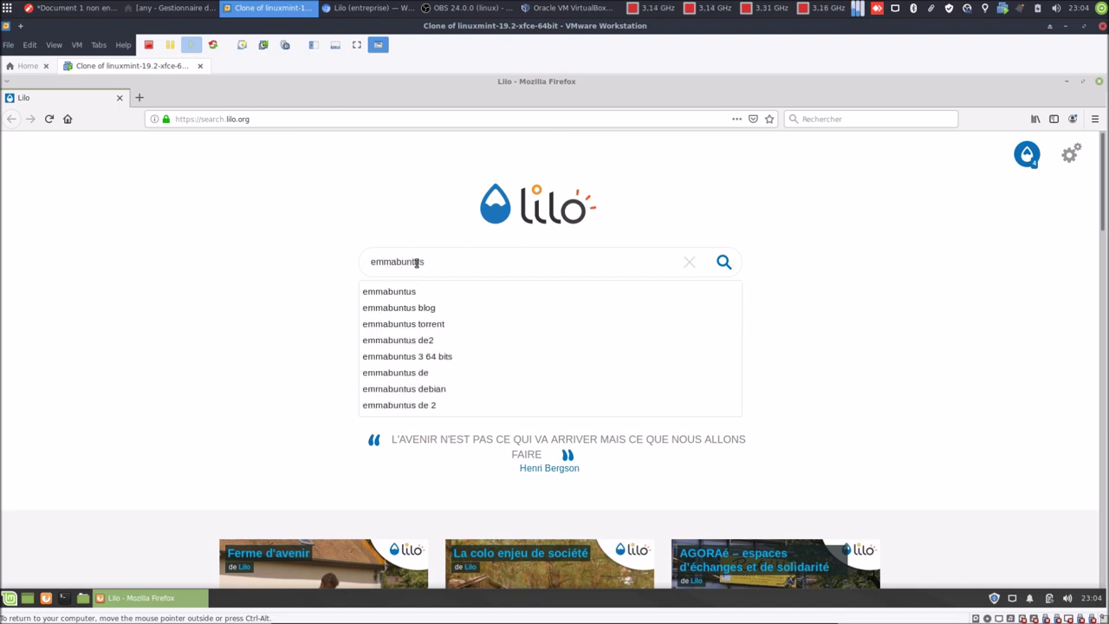
{"action": "key", "text": "Return"}
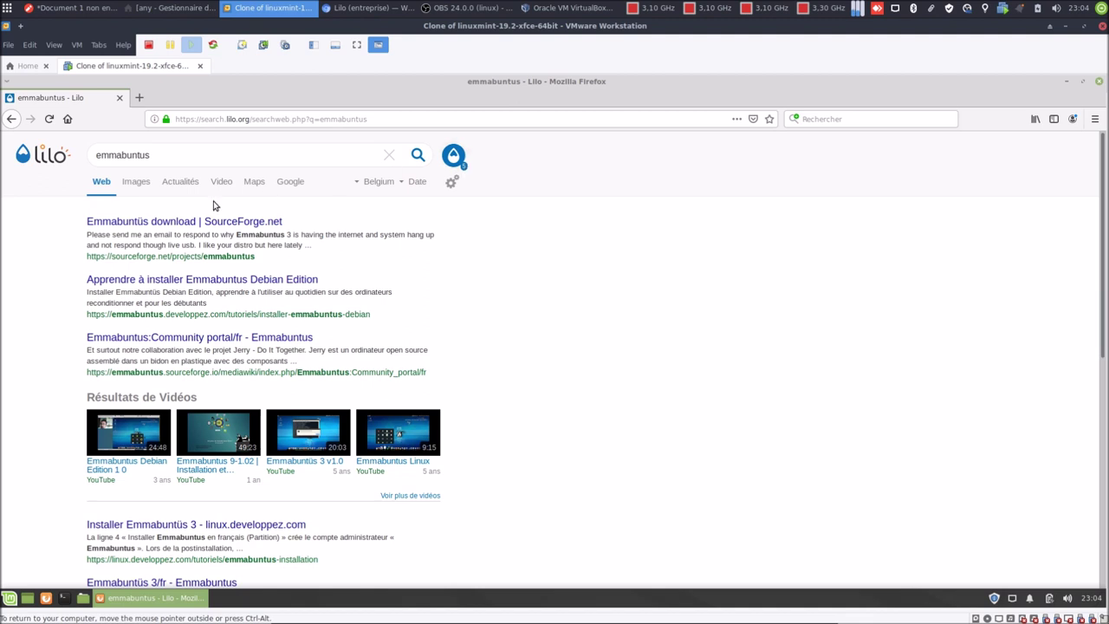
{"action": "left_click", "coordinate": [67, 120]}
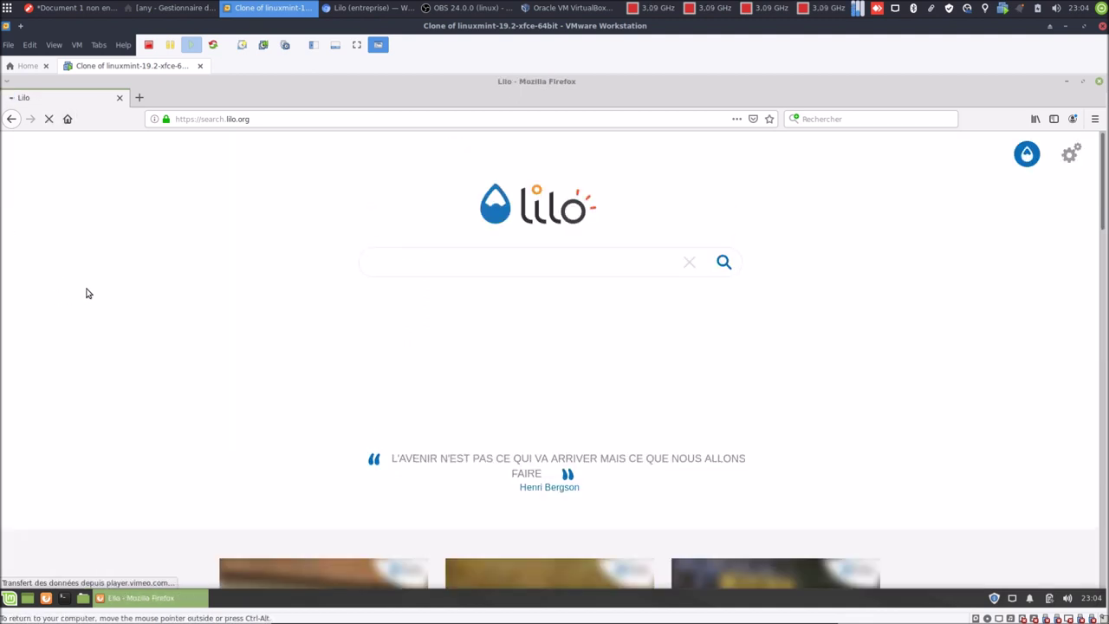
Open a new tab, a new window and another new tab, checking each shows Lilo.
{"action": "left_click", "coordinate": [137, 99]}
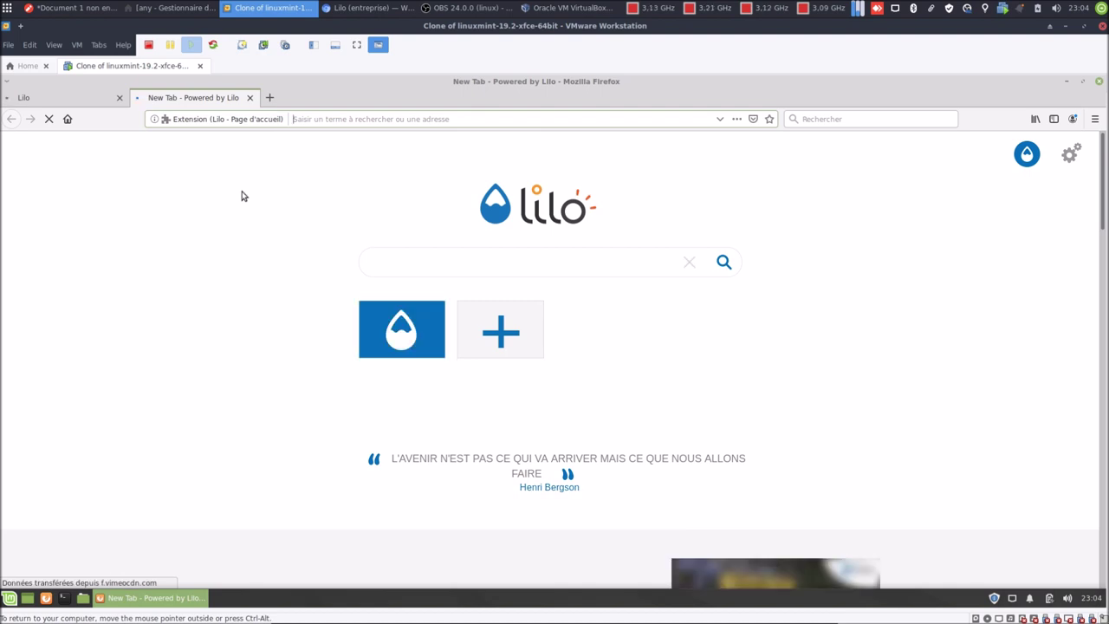
{"action": "left_click", "coordinate": [1095, 119]}
{"action": "left_click", "coordinate": [947, 184]}
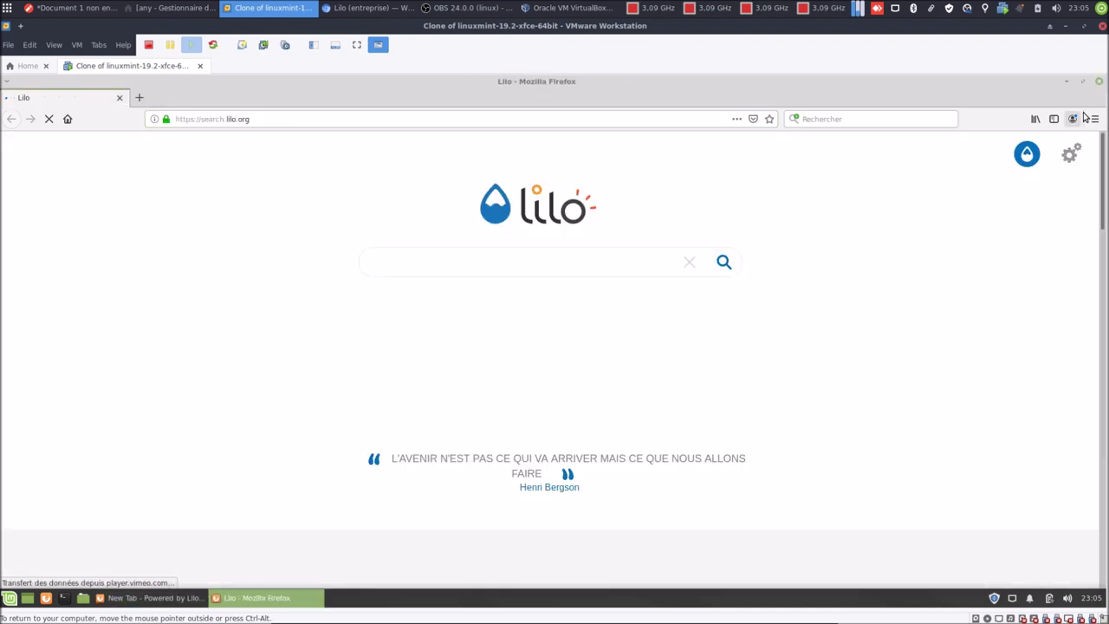
{"action": "key", "text": "ctrl+t"}
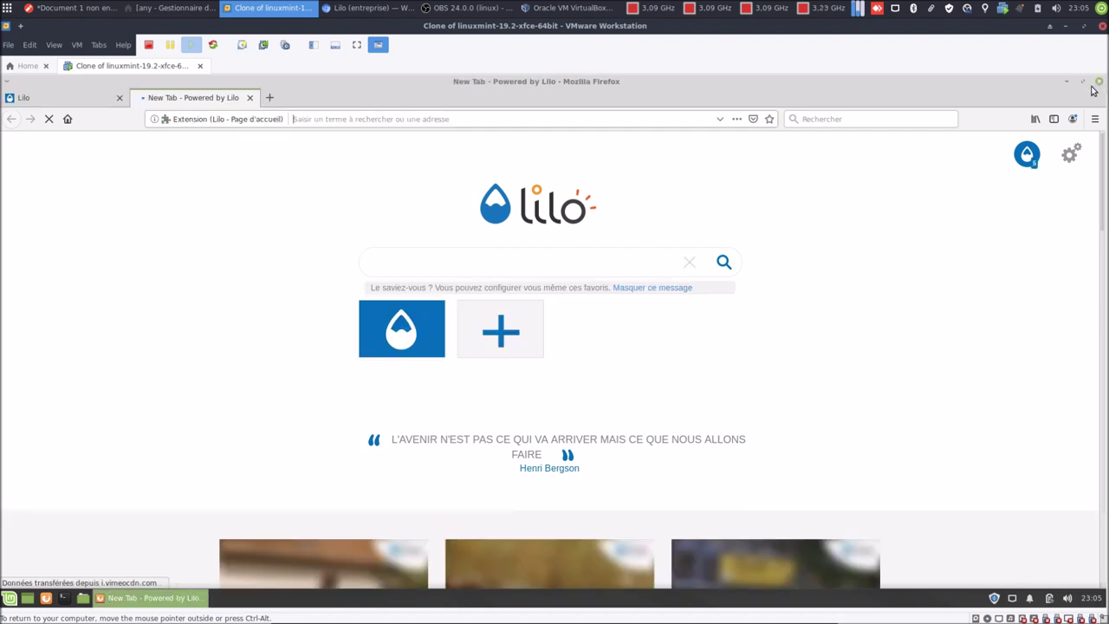
Review Lilo's search engine, language and Mon Compte preferences, then close them and the Lilo tab.
{"action": "left_click", "coordinate": [1071, 156]}
{"action": "left_click", "coordinate": [473, 208]}
{"action": "left_click", "coordinate": [546, 206]}
{"action": "left_click", "coordinate": [604, 206]}
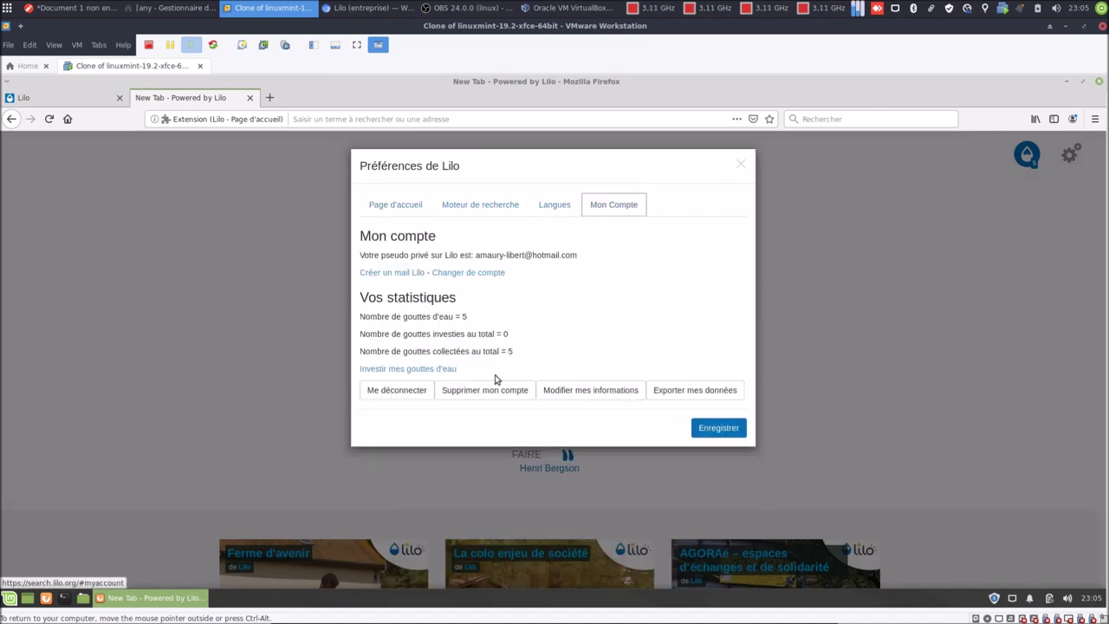
{"action": "left_click", "coordinate": [741, 167]}
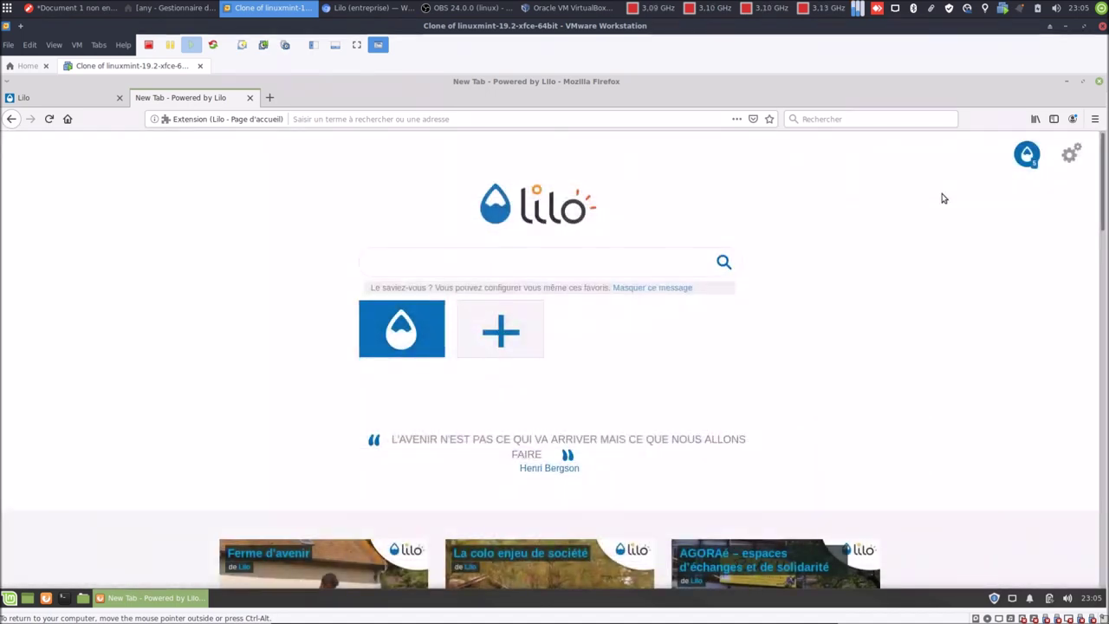
{"action": "left_click", "coordinate": [120, 99]}
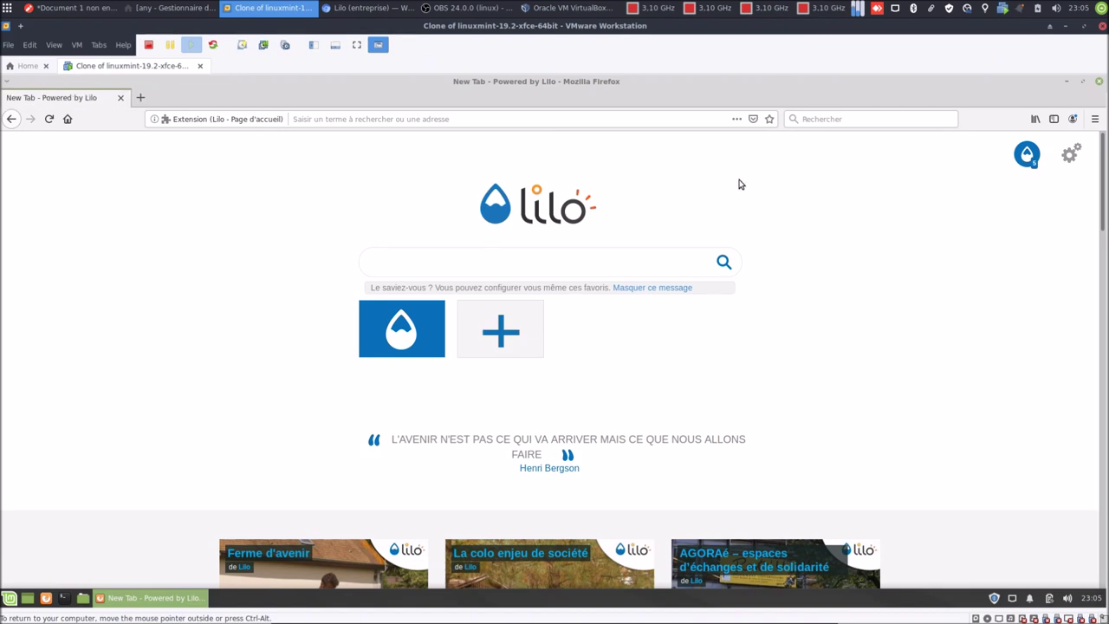
Use 'Voir les projets' in the drop-counter popup to open the Lilo projects page.
{"action": "left_click", "coordinate": [1028, 156]}
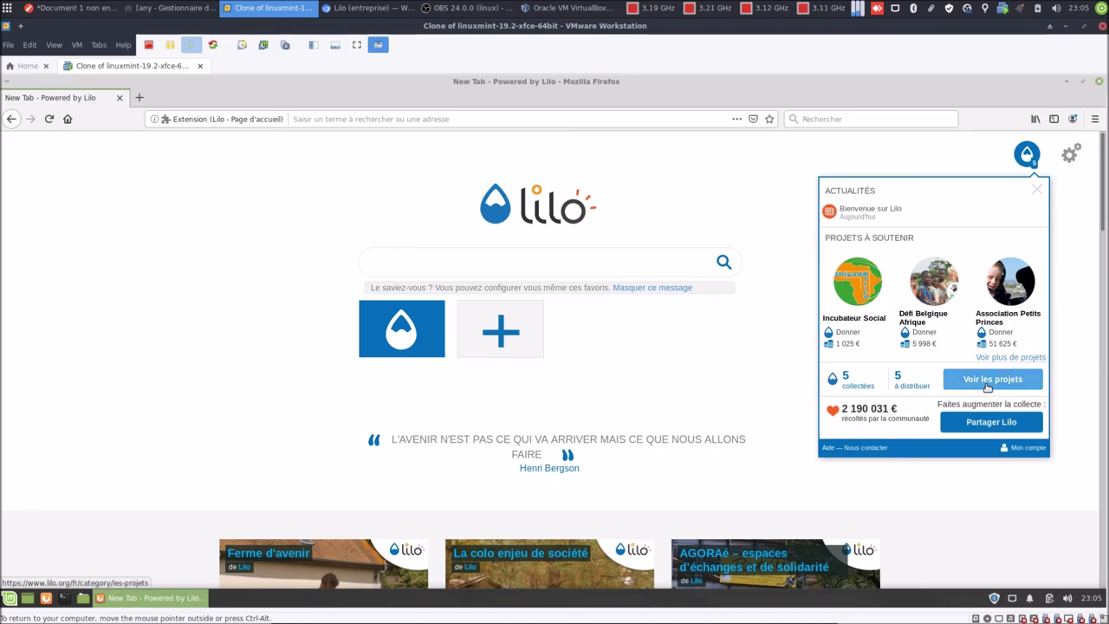
{"action": "left_click", "coordinate": [988, 381]}
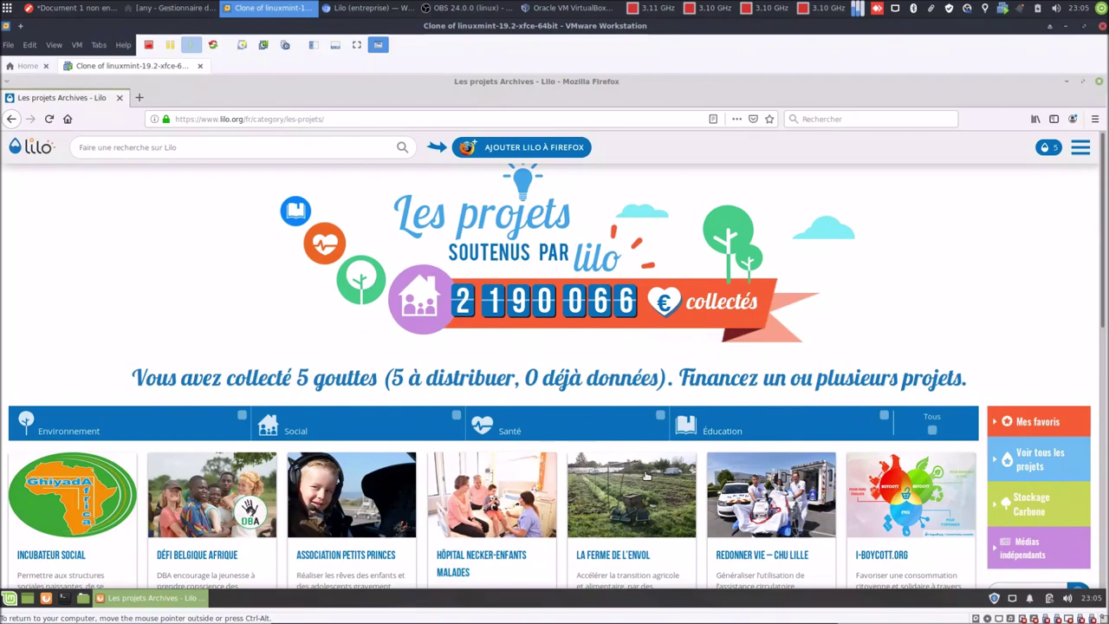
{"action": "scroll", "coordinate": [645, 476], "scroll_direction": "down", "scroll_amount": 3}
{"action": "scroll", "coordinate": [645, 475], "scroll_direction": "up", "scroll_amount": 3}
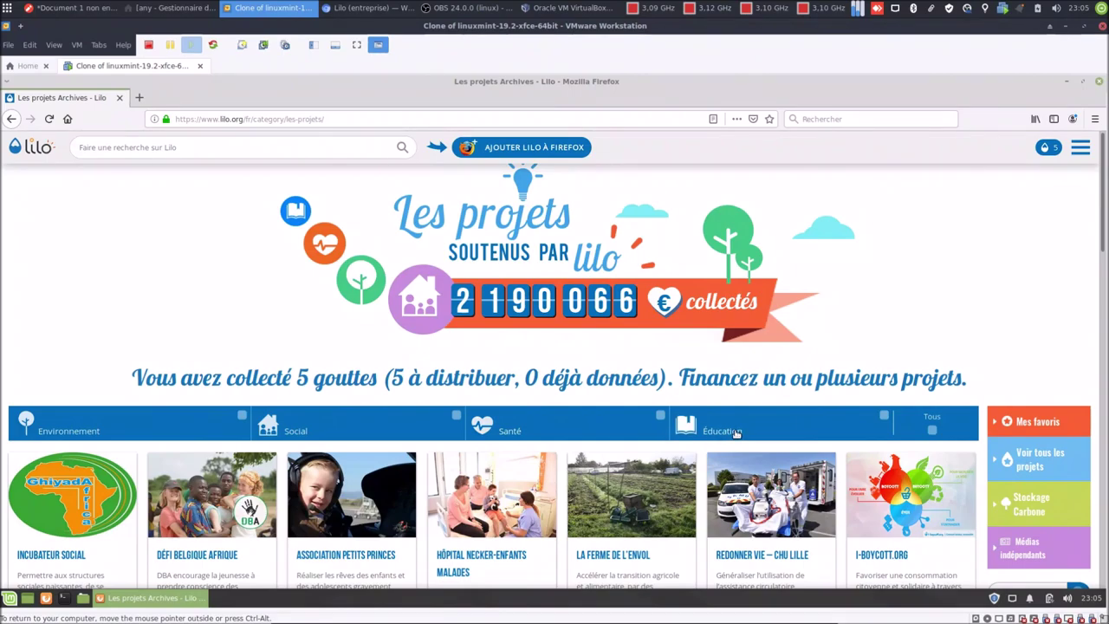
{"action": "scroll", "coordinate": [734, 433], "scroll_direction": "down", "scroll_amount": 3}
{"action": "scroll", "coordinate": [735, 442], "scroll_direction": "up", "scroll_amount": 2}
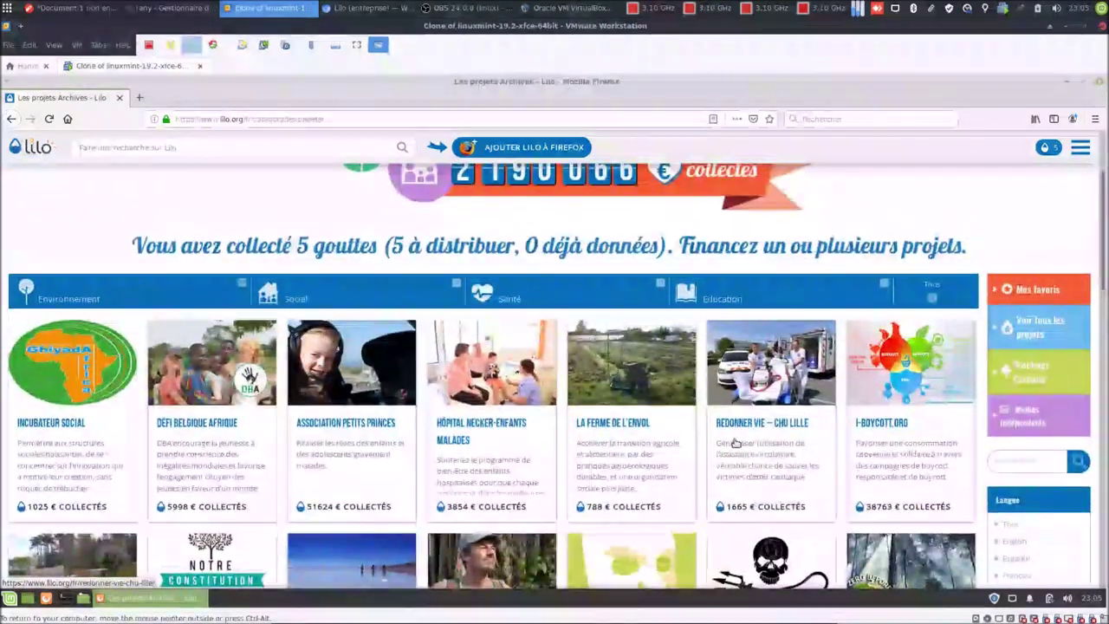
Search the Lilo projects for 'emmabuntus' and open the EMMABUNTUS project card.
{"action": "left_click", "coordinate": [1031, 464]}
{"action": "type", "text": "emma"}
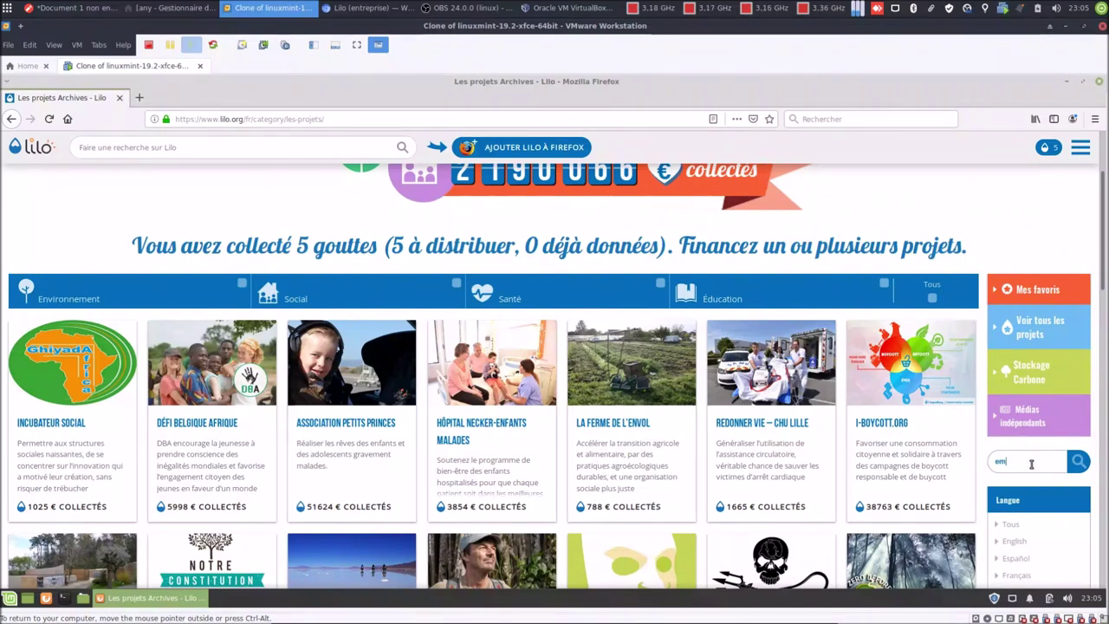
{"action": "type", "text": "buntus"}
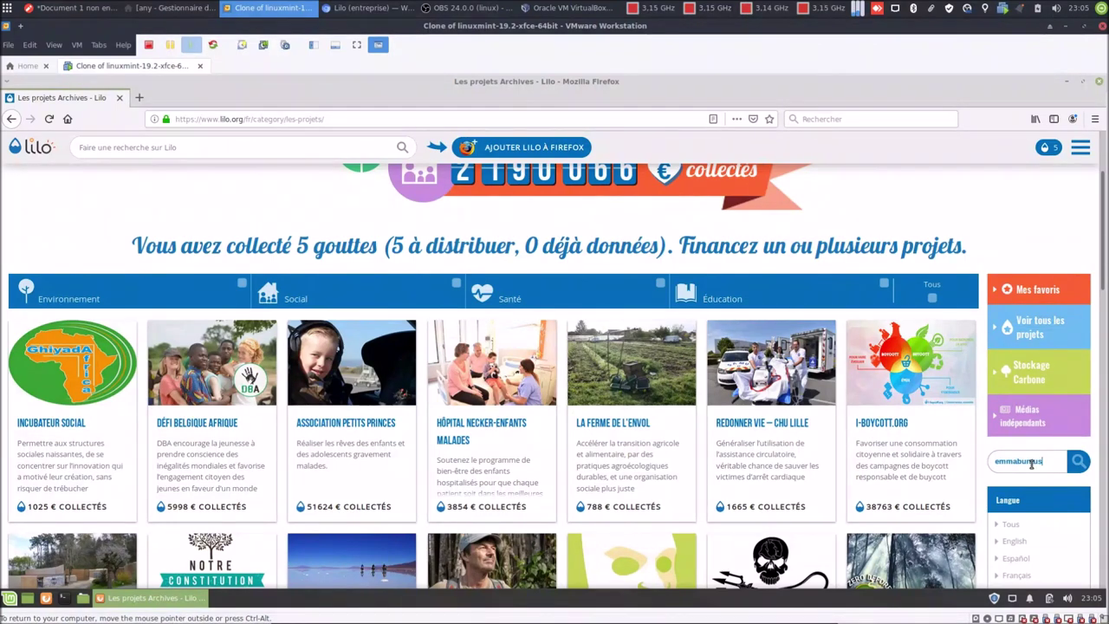
{"action": "key", "text": "Return"}
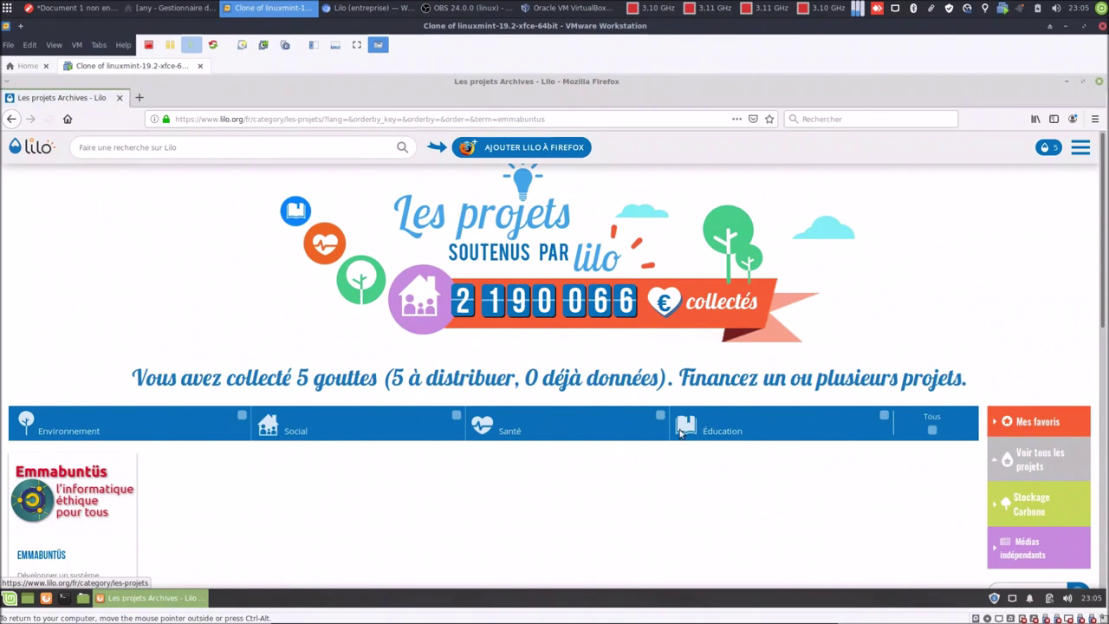
{"action": "scroll", "coordinate": [189, 515], "scroll_direction": "down", "scroll_amount": 2}
{"action": "scroll", "coordinate": [190, 515], "scroll_direction": "down", "scroll_amount": 3}
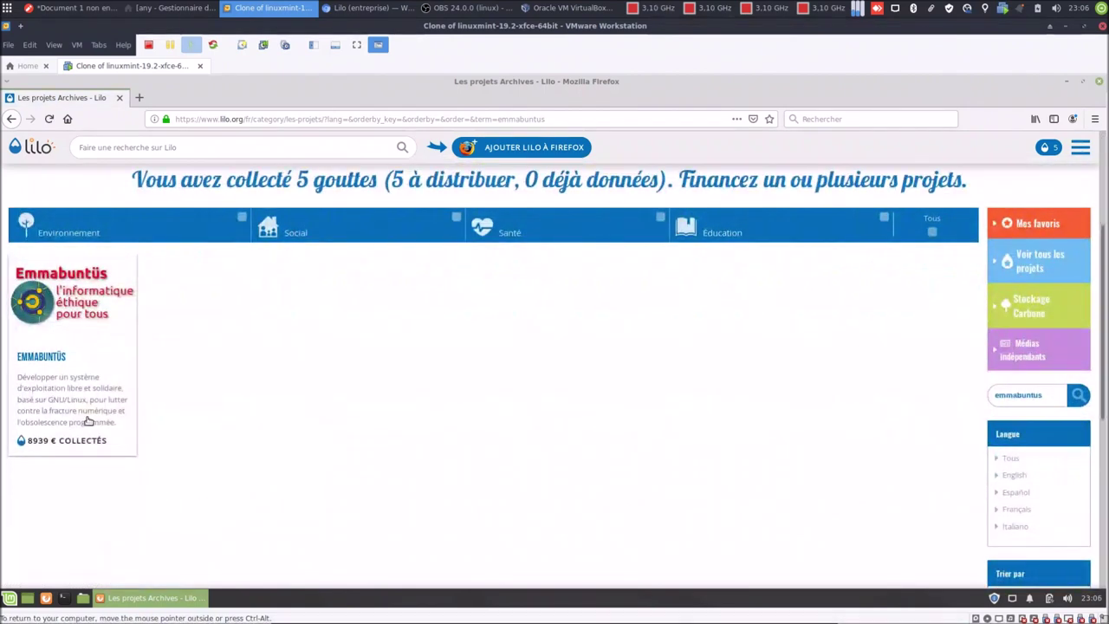
{"action": "left_click", "coordinate": [50, 359]}
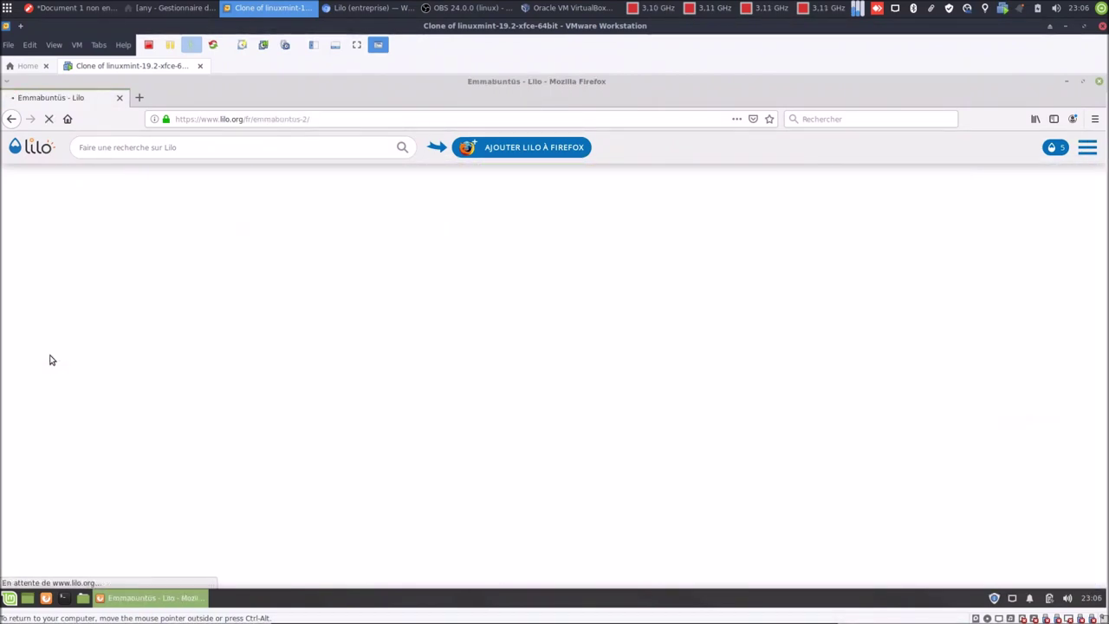
Donate 1 water drop to Emmabuntüs and dismiss the thank-you message.
{"action": "scroll", "coordinate": [861, 370], "scroll_direction": "down", "scroll_amount": 2}
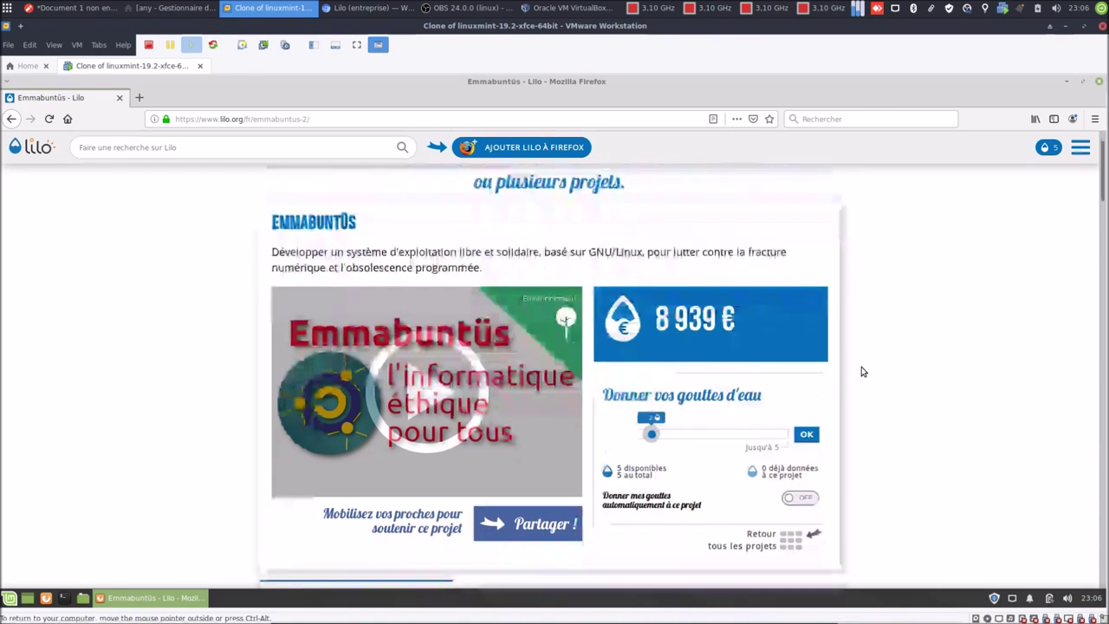
{"action": "left_click_drag", "start_coordinate": [652, 422], "coordinate": [610, 424]}
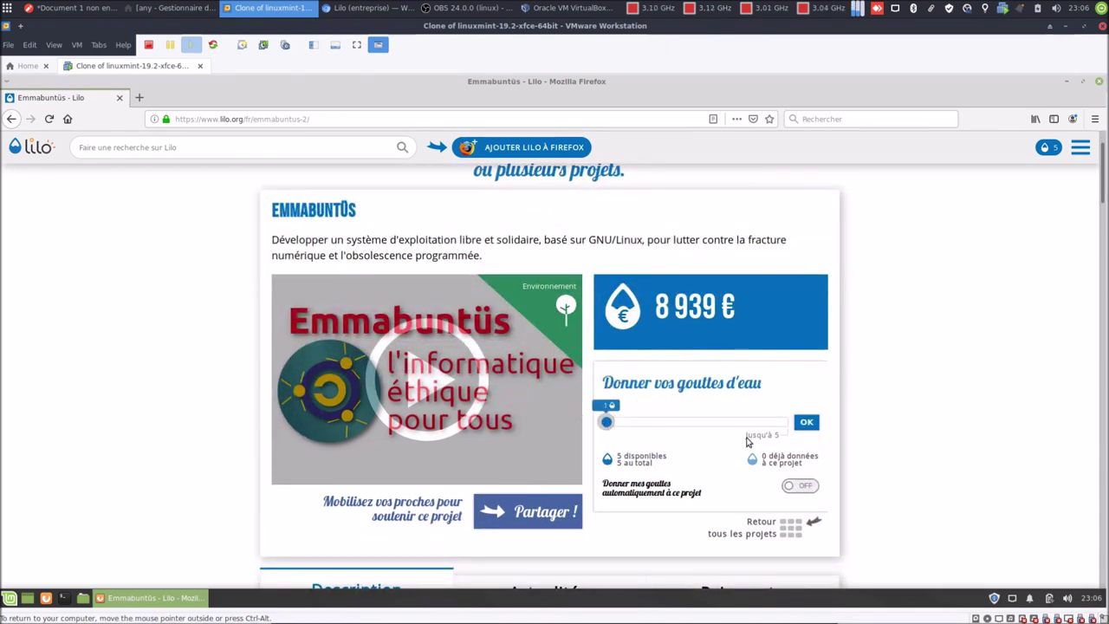
{"action": "left_click", "coordinate": [807, 423]}
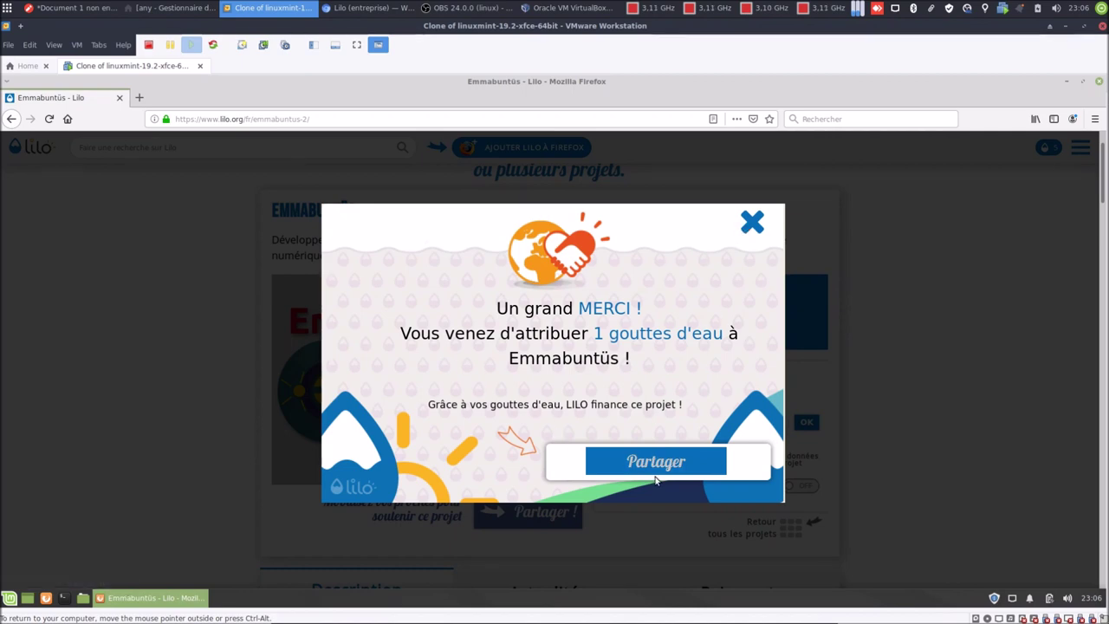
{"action": "left_click", "coordinate": [752, 225]}
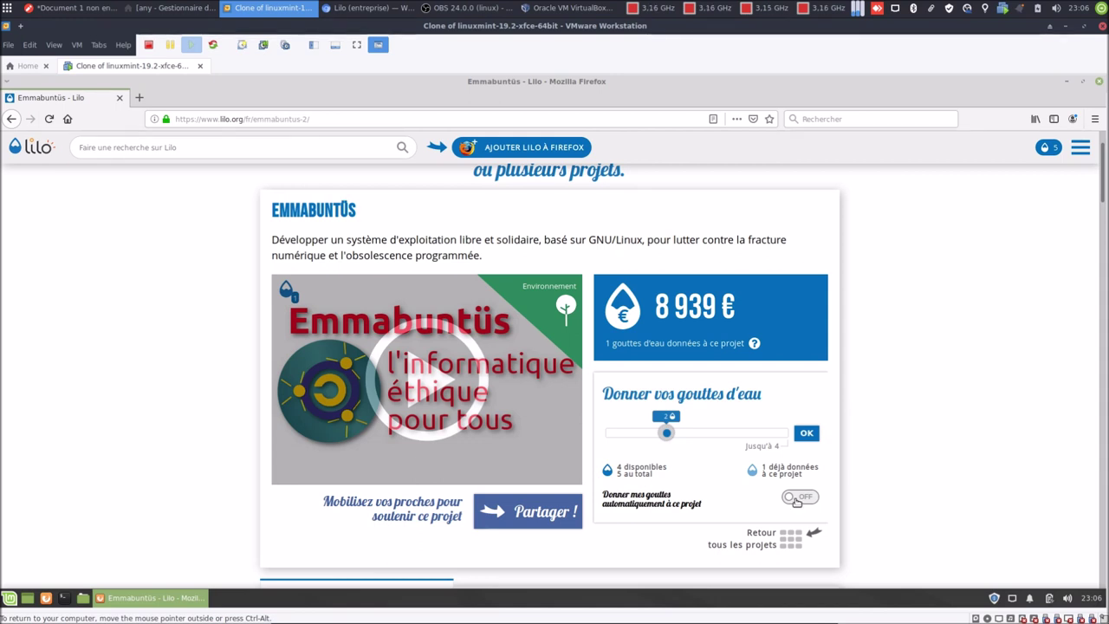
Toggle auto-donation to Emmabuntüs on and back off, then close Firefox.
{"action": "left_click", "coordinate": [797, 499]}
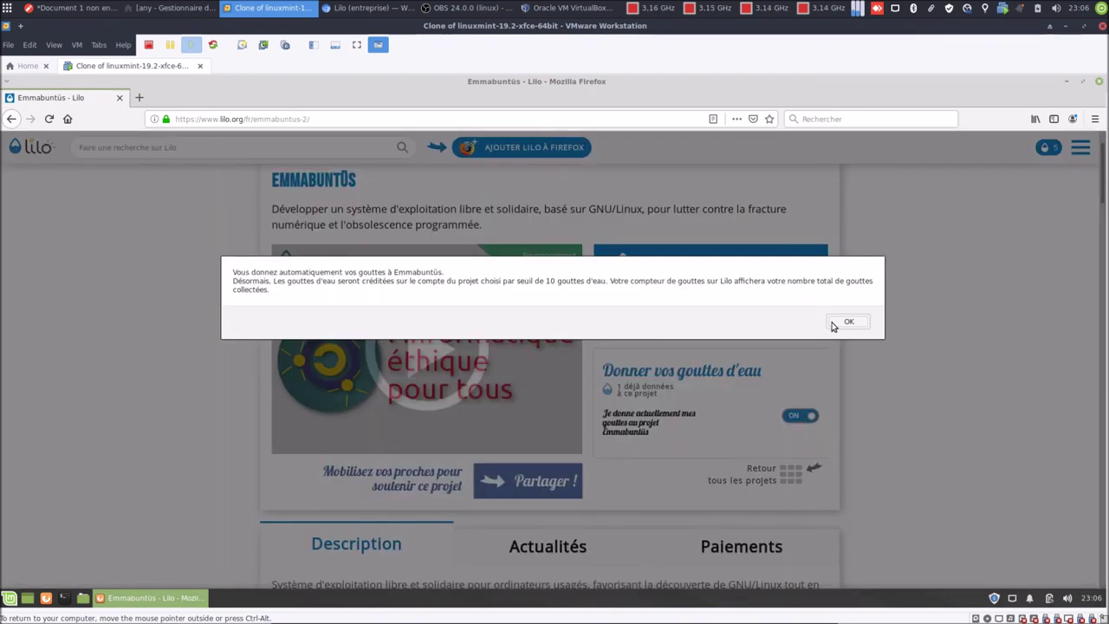
{"action": "left_click", "coordinate": [833, 326]}
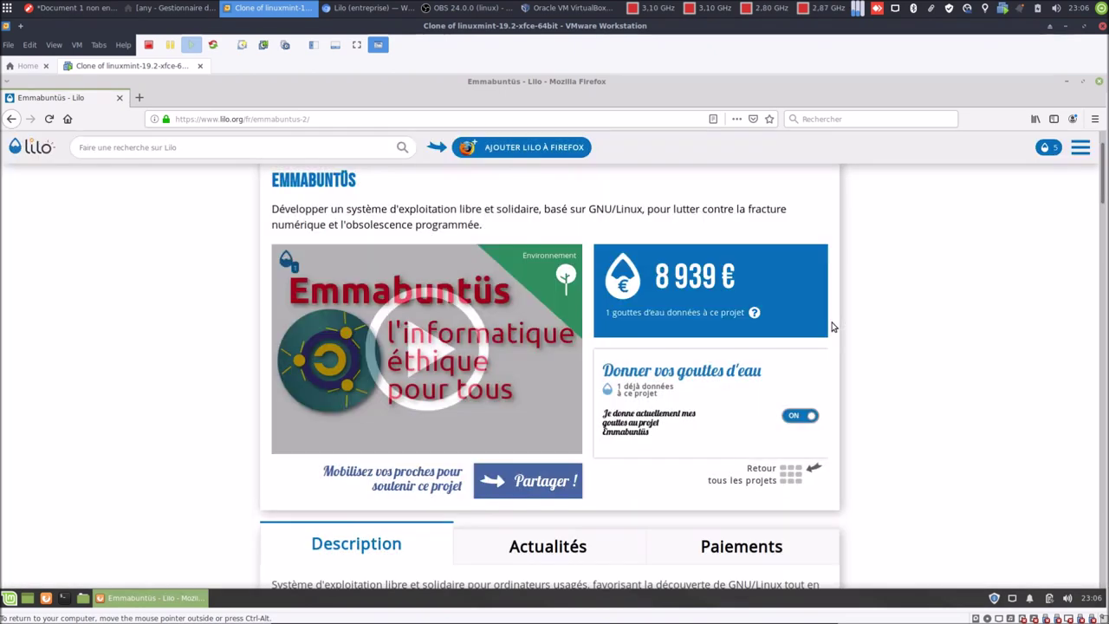
{"action": "left_click", "coordinate": [812, 417]}
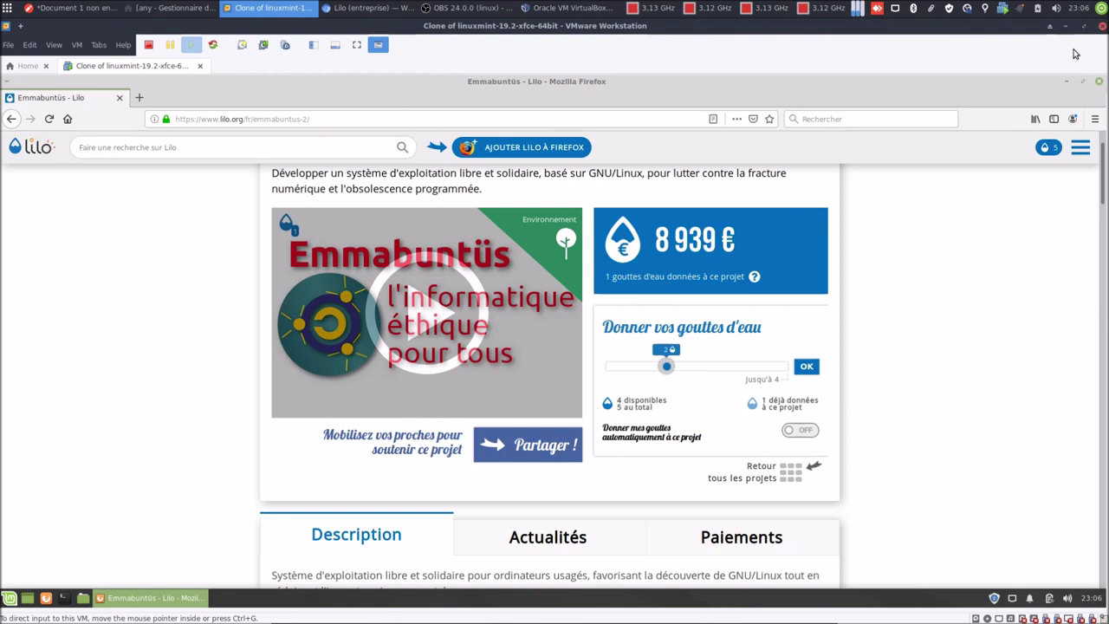
{"action": "left_click", "coordinate": [1099, 82]}
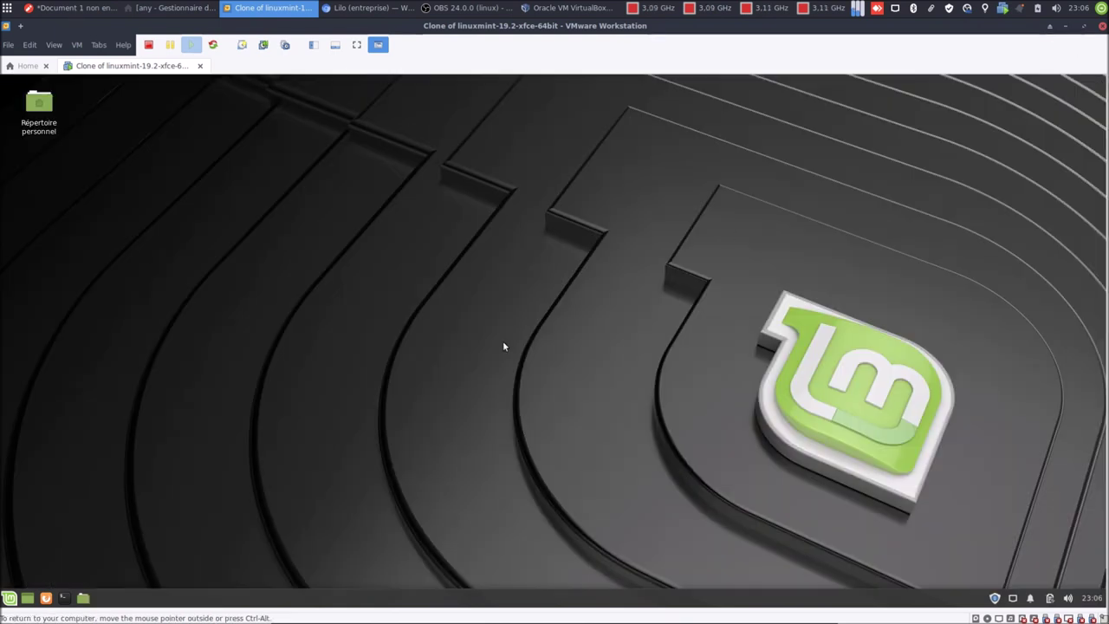
In a terminal, run 'sudo apt install chromium-browser chromium-browser-l10n'.
{"action": "left_click", "coordinate": [66, 602]}
{"action": "left_click_drag", "start_coordinate": [433, 212], "coordinate": [443, 232]}
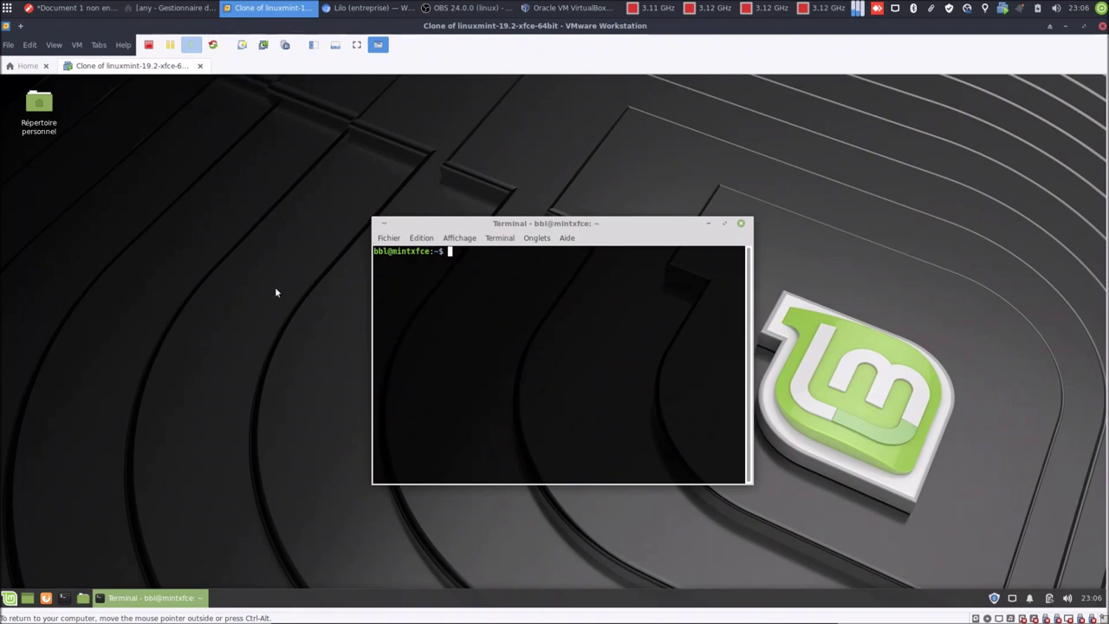
{"action": "type", "text": "sudfo"}
{"action": "key", "text": "BackSpace"}
{"action": "key", "text": "BackSpace"}
{"action": "key", "text": "BackSpace"}
{"action": "key", "text": "BackSpace"}
{"action": "type", "text": "do apt install chromium"}
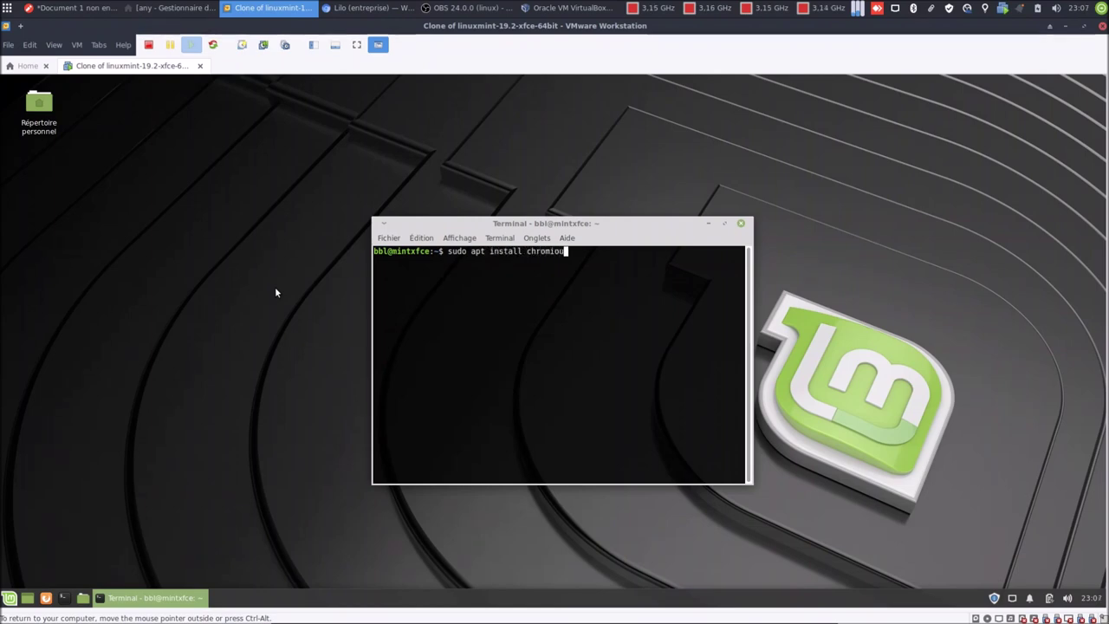
{"action": "key", "text": "BackSpace"}
{"action": "key", "text": "BackSpace"}
{"action": "type", "text": "um-browser chromium"}
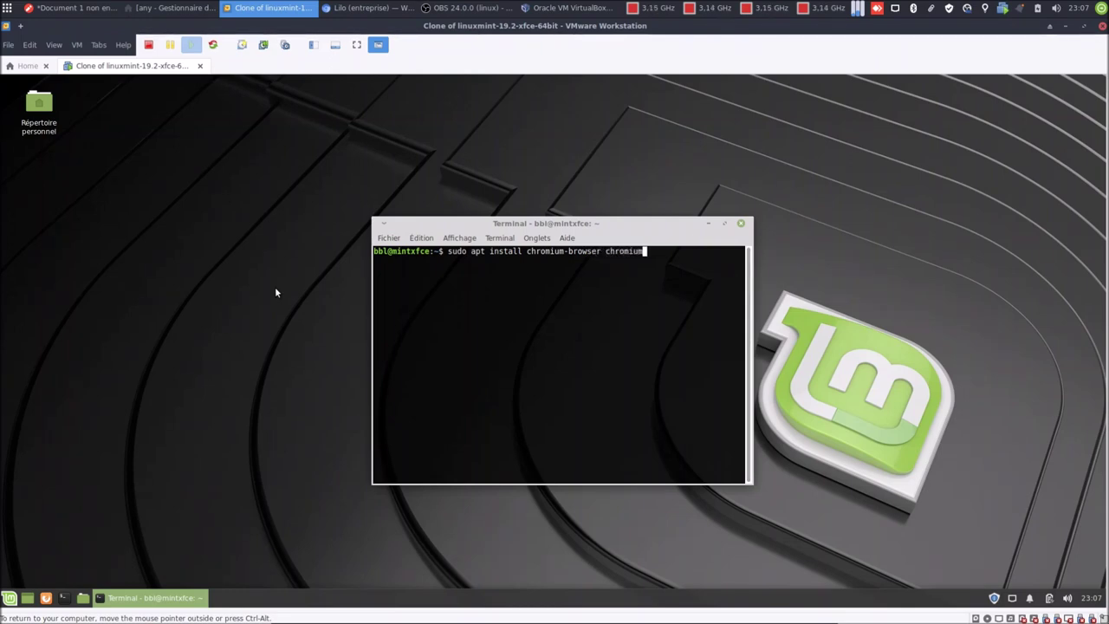
{"action": "type", "text": "-browser-l"}
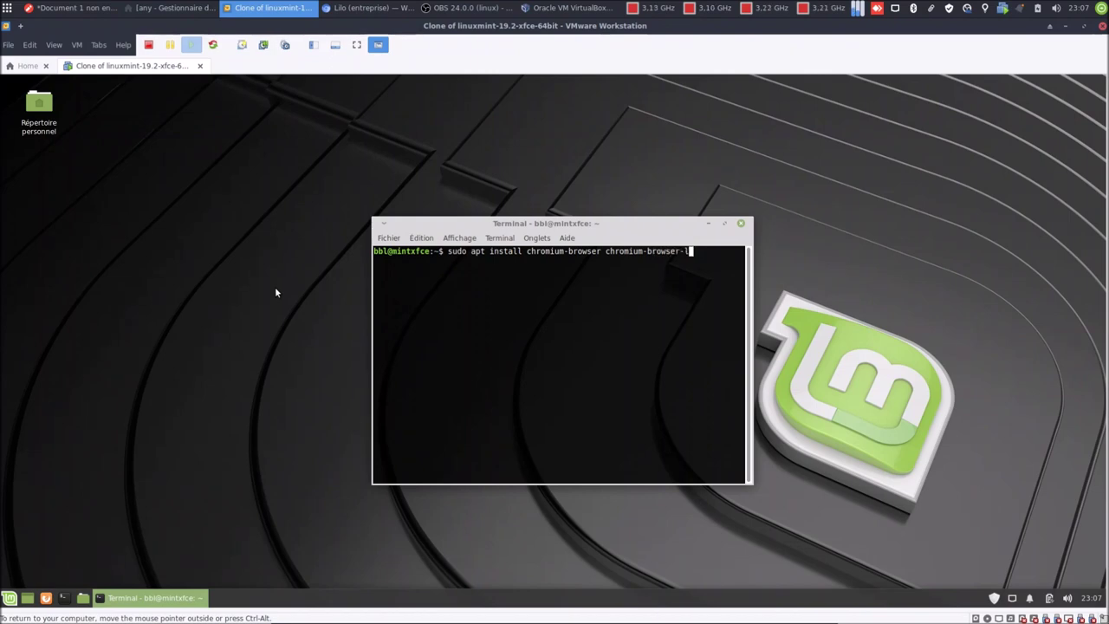
{"action": "type", "text": "10n"}
{"action": "key", "text": "Return"}
Authenticate with the admin password, confirm the install with 'o', then exit the terminal.
{"action": "type", "text": "******"}
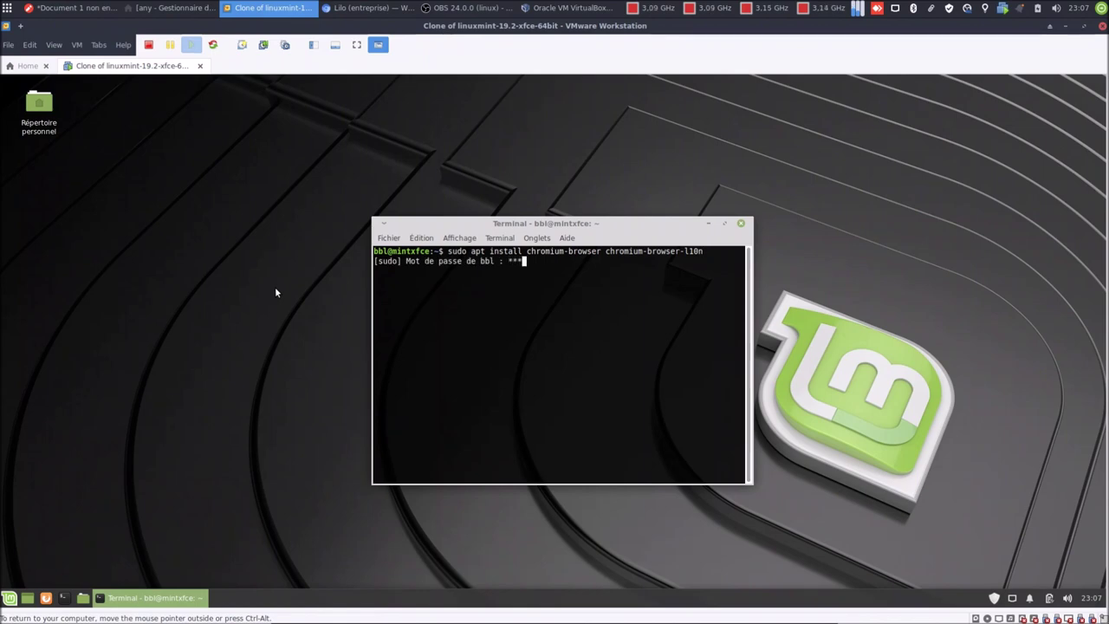
{"action": "key", "text": "Return"}
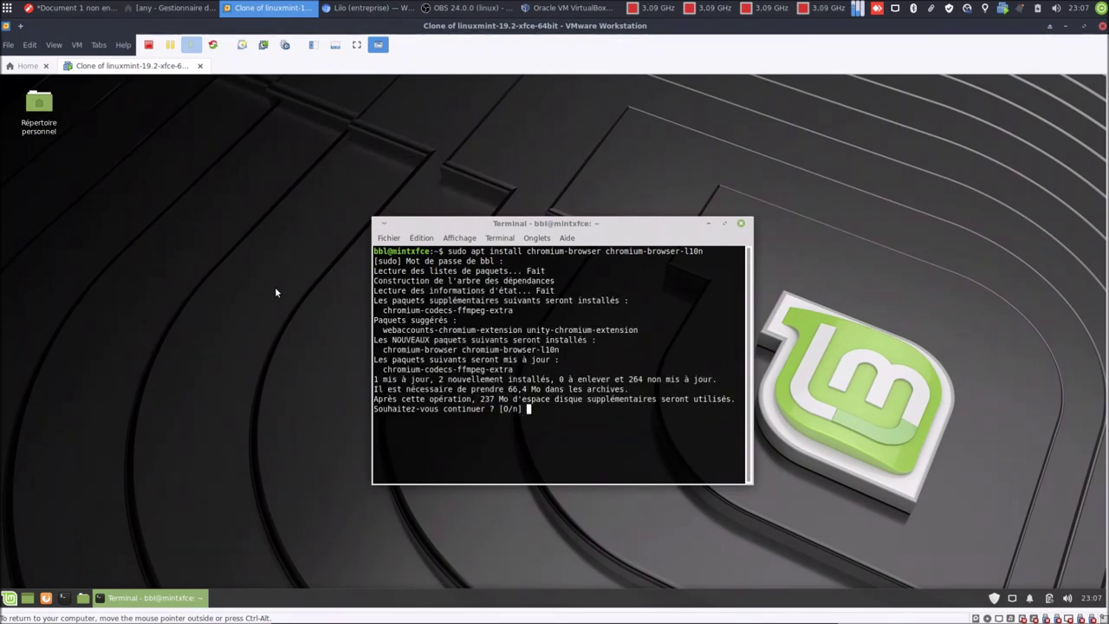
{"action": "type", "text": "o"}
{"action": "key", "text": "Return"}
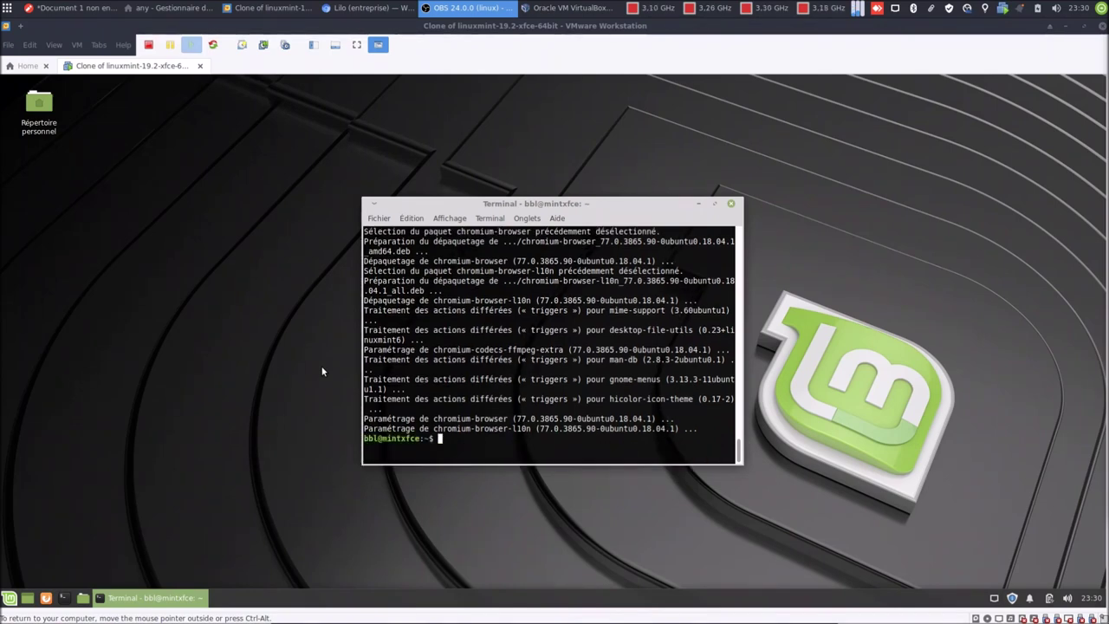
{"action": "type", "text": "exit"}
{"action": "key", "text": "Return"}
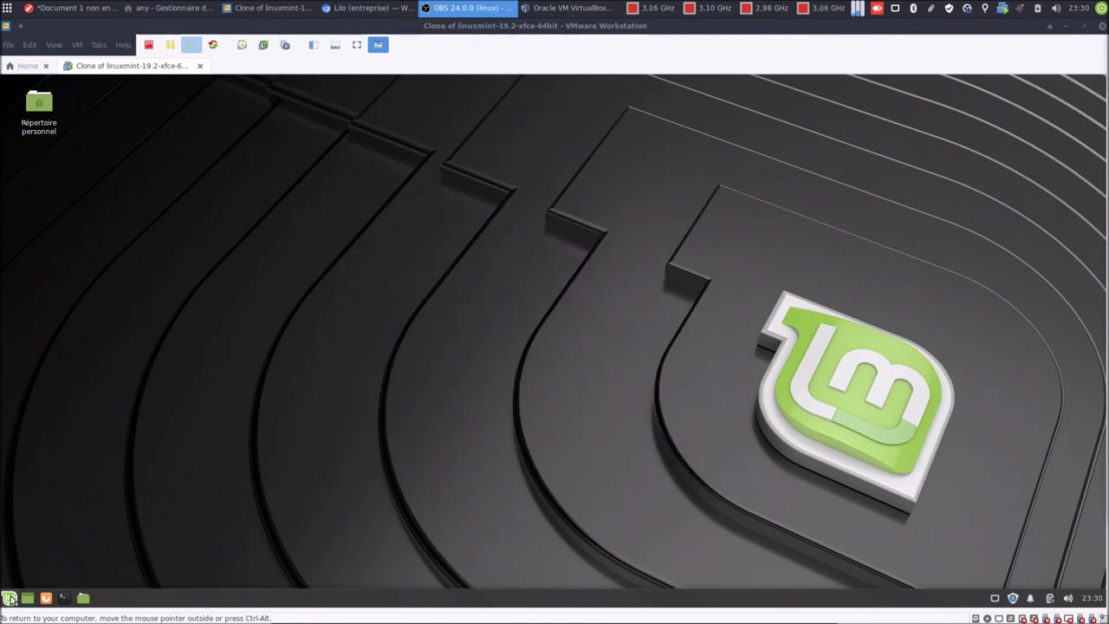
Launch Chromium from the application menu and maximise its window.
{"action": "left_click", "coordinate": [9, 598]}
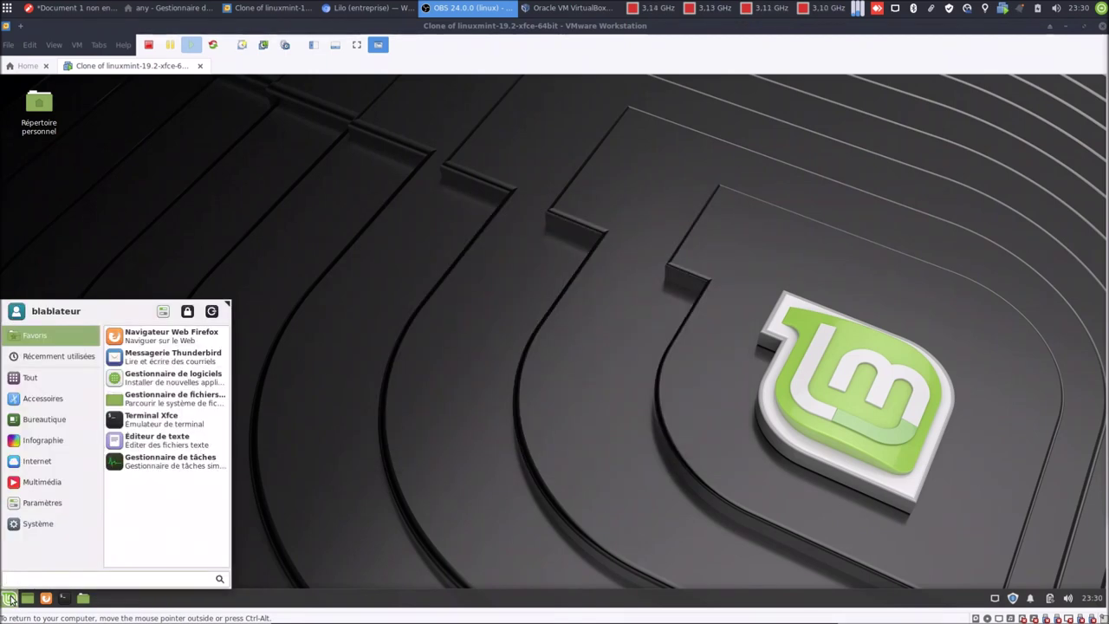
{"action": "type", "text": "chro"}
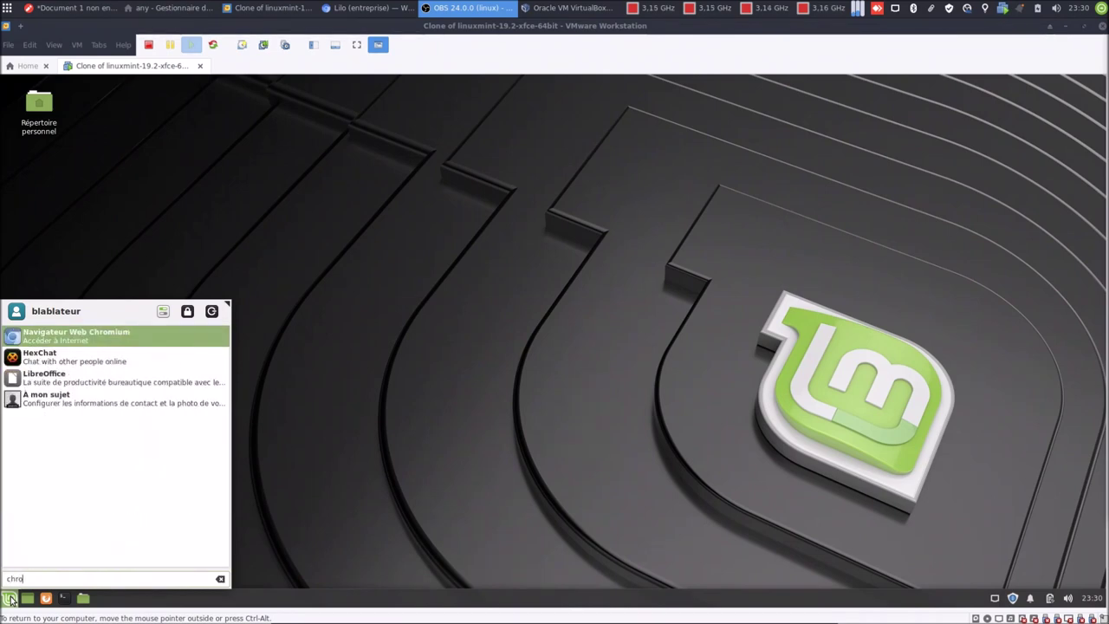
{"action": "left_click", "coordinate": [8, 598]}
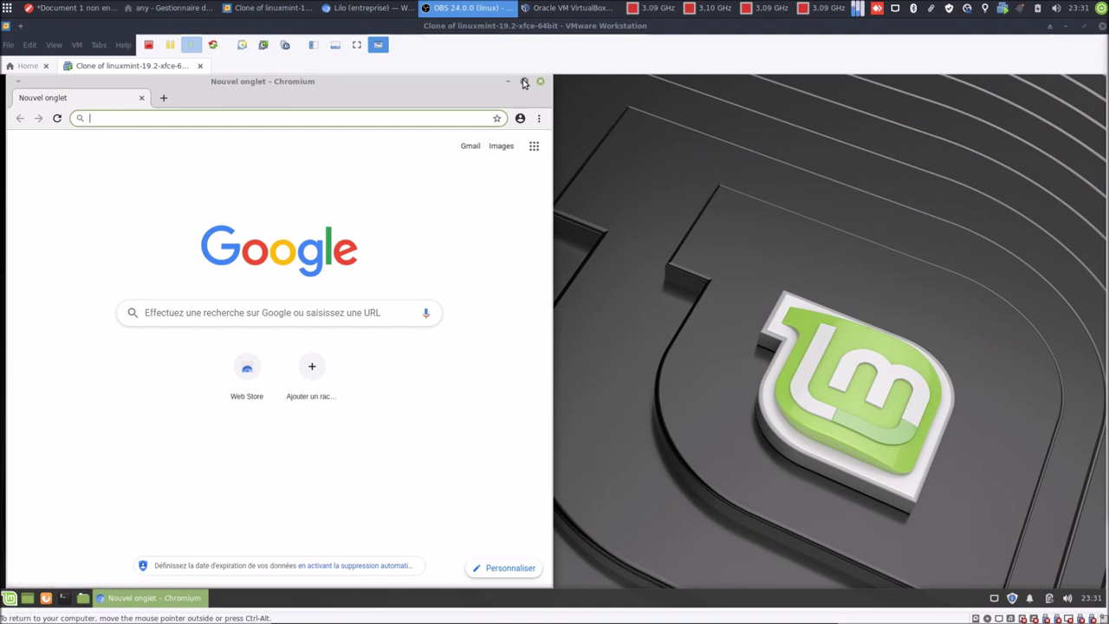
{"action": "left_click", "coordinate": [523, 81]}
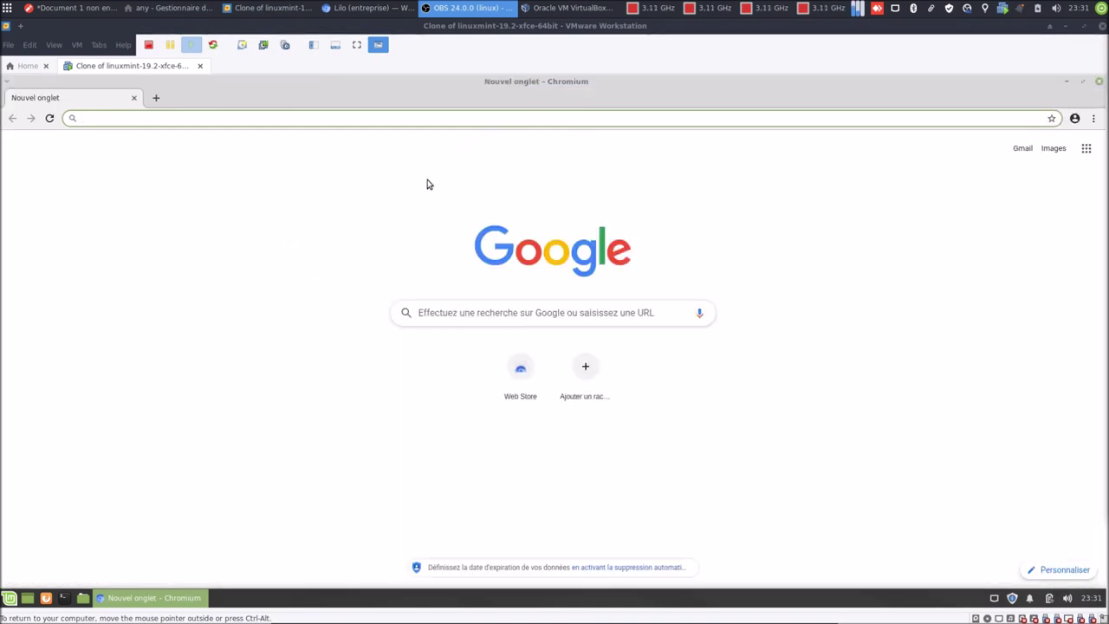
Go to Paramètres through Chromium's three-dot menu.
{"action": "left_click", "coordinate": [1086, 148]}
{"action": "left_click", "coordinate": [958, 159]}
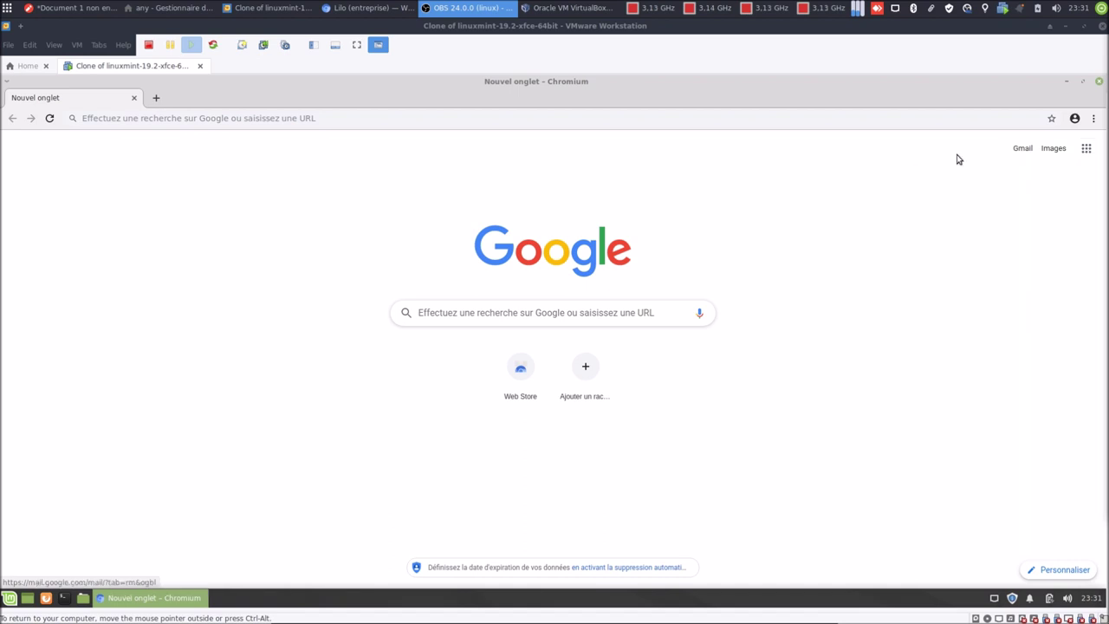
{"action": "left_click", "coordinate": [1093, 122]}
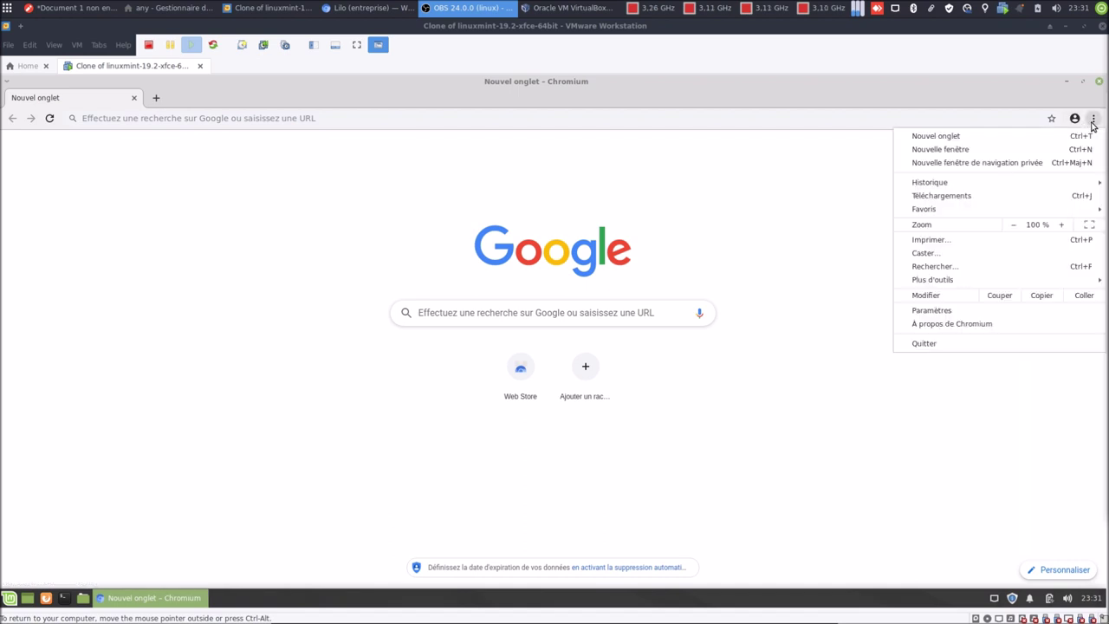
{"action": "left_click", "coordinate": [947, 312]}
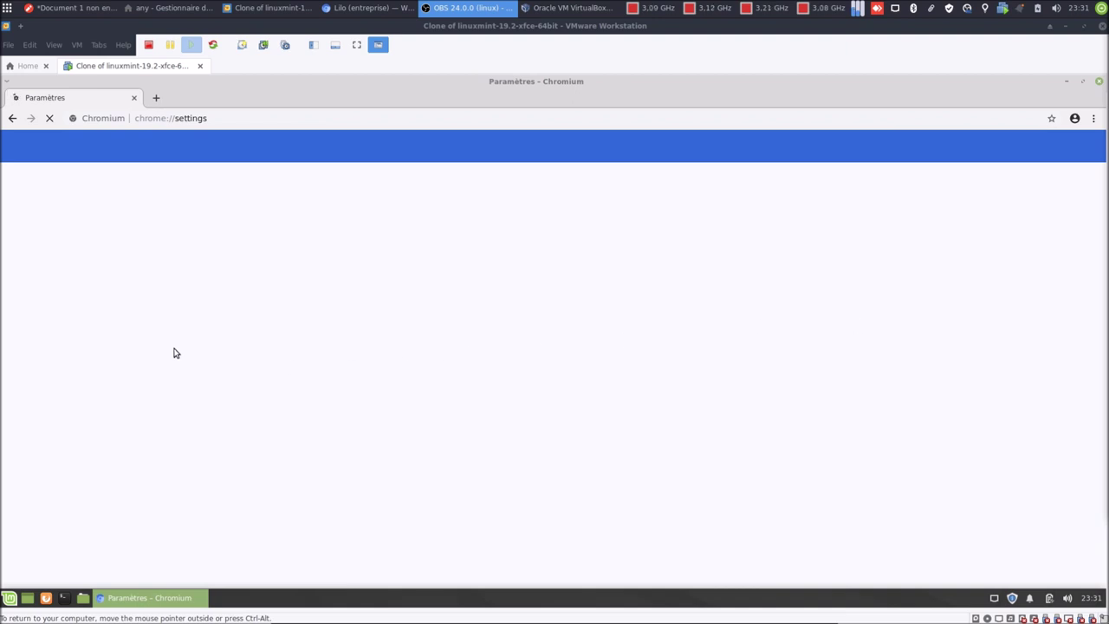
Turn on 'Afficher le bouton Accueil' and select the custom address option.
{"action": "scroll", "coordinate": [296, 307], "scroll_direction": "down", "scroll_amount": 5}
{"action": "scroll", "coordinate": [296, 308], "scroll_direction": "down", "scroll_amount": 1}
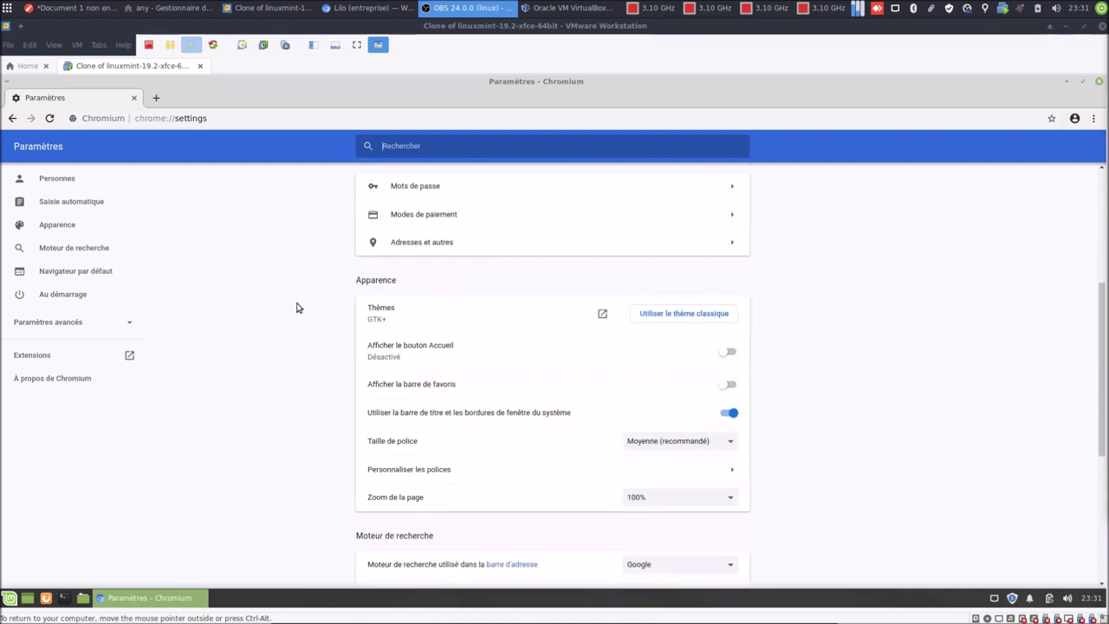
{"action": "left_click", "coordinate": [727, 354]}
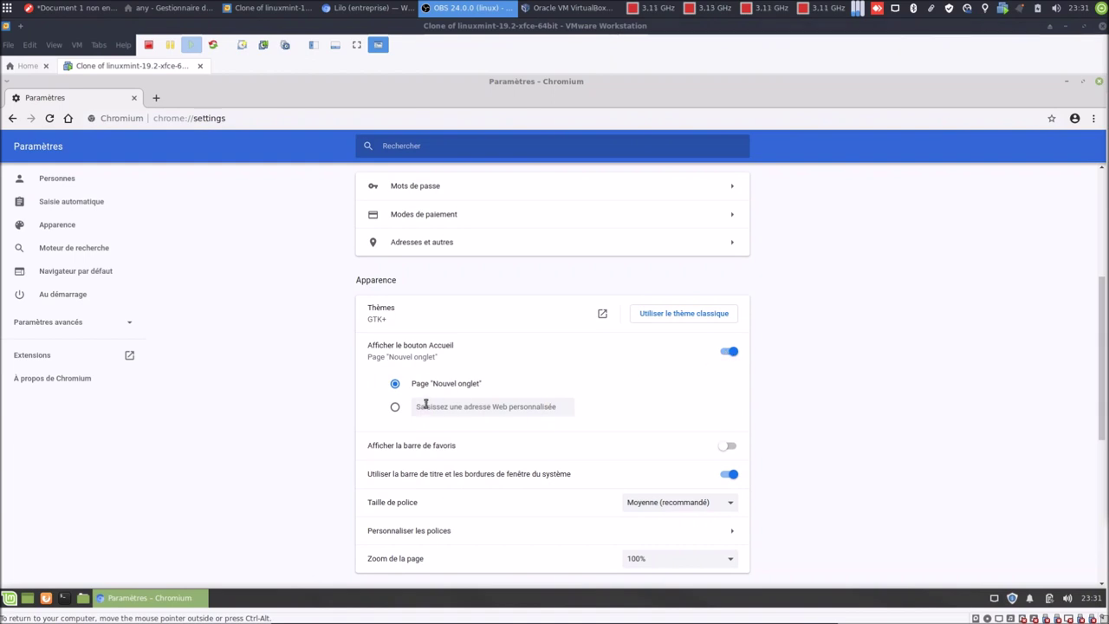
{"action": "left_click", "coordinate": [396, 408]}
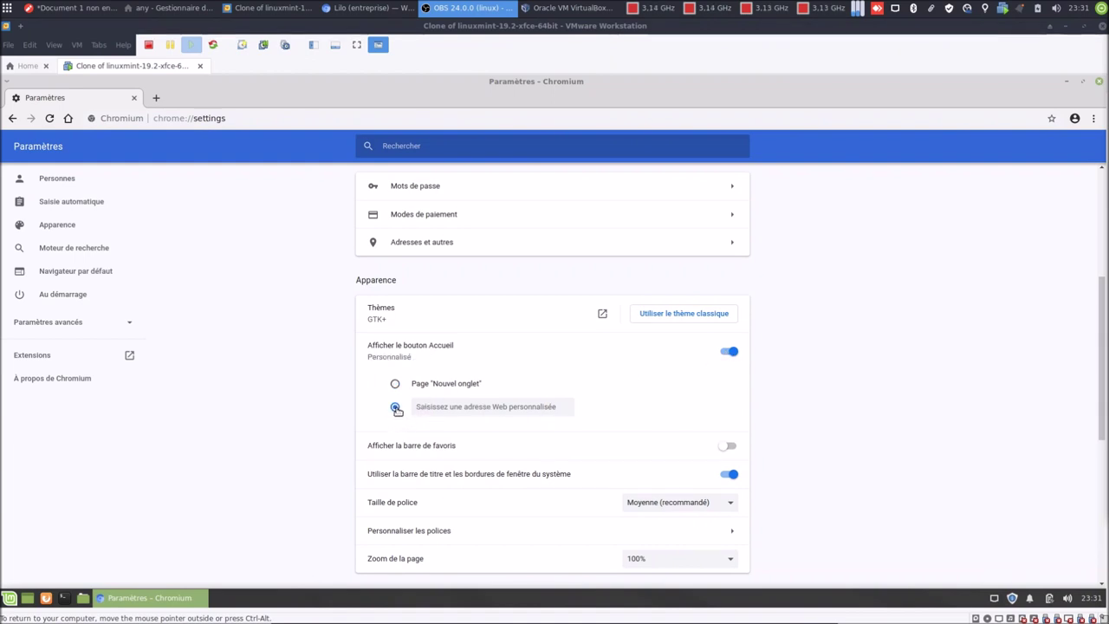
{"action": "left_click", "coordinate": [447, 406]}
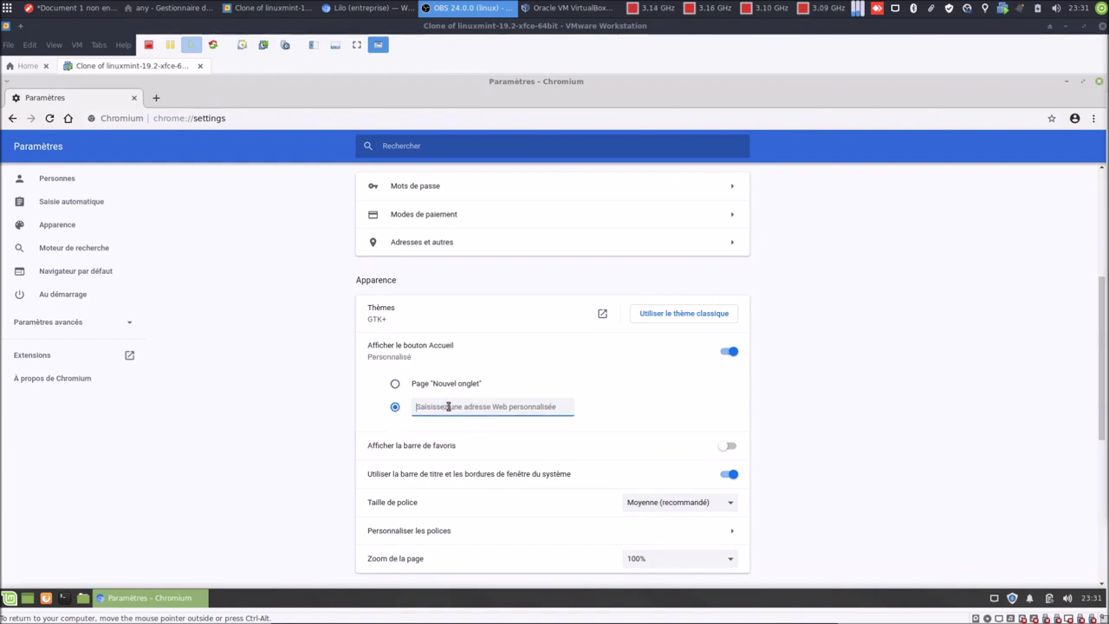
{"action": "type", "text": "ht"}
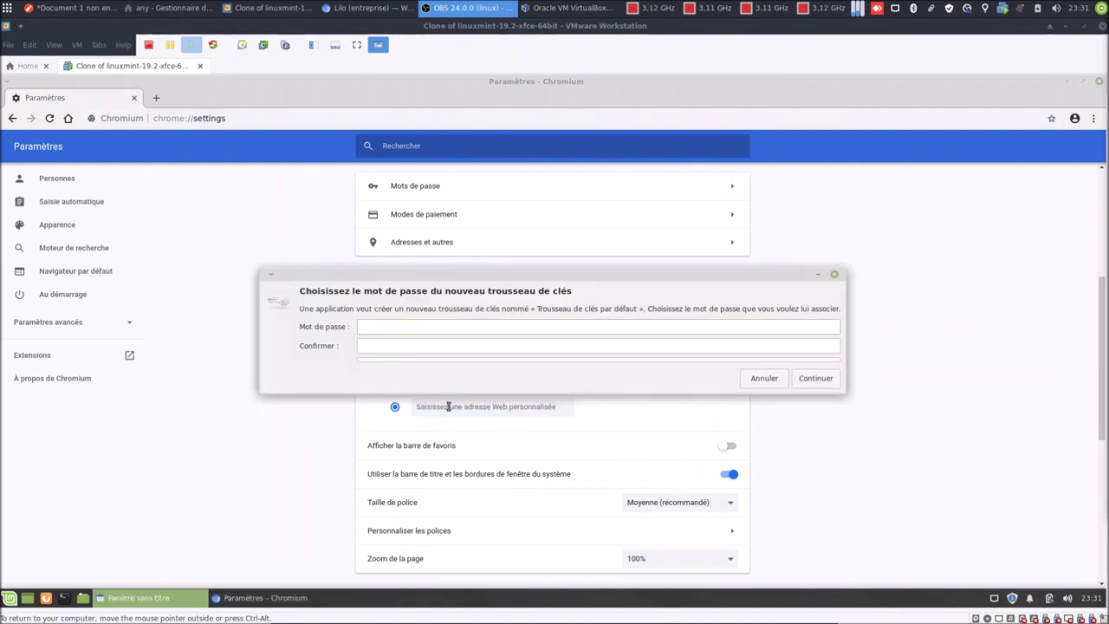
{"action": "type", "text": "abcd"}
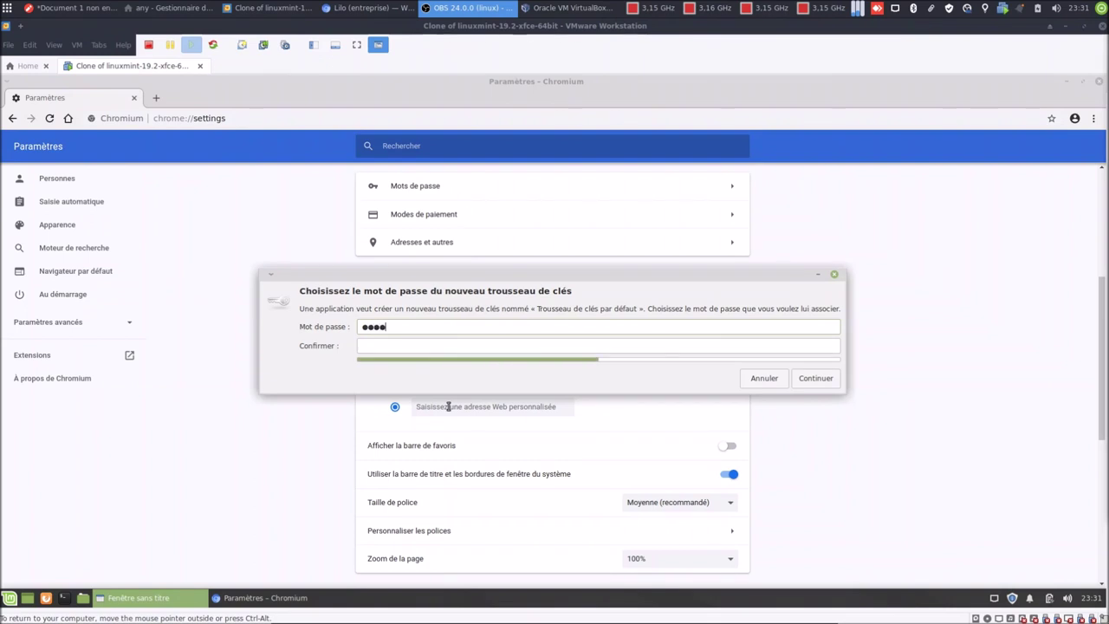
{"action": "key", "text": "Tab"}
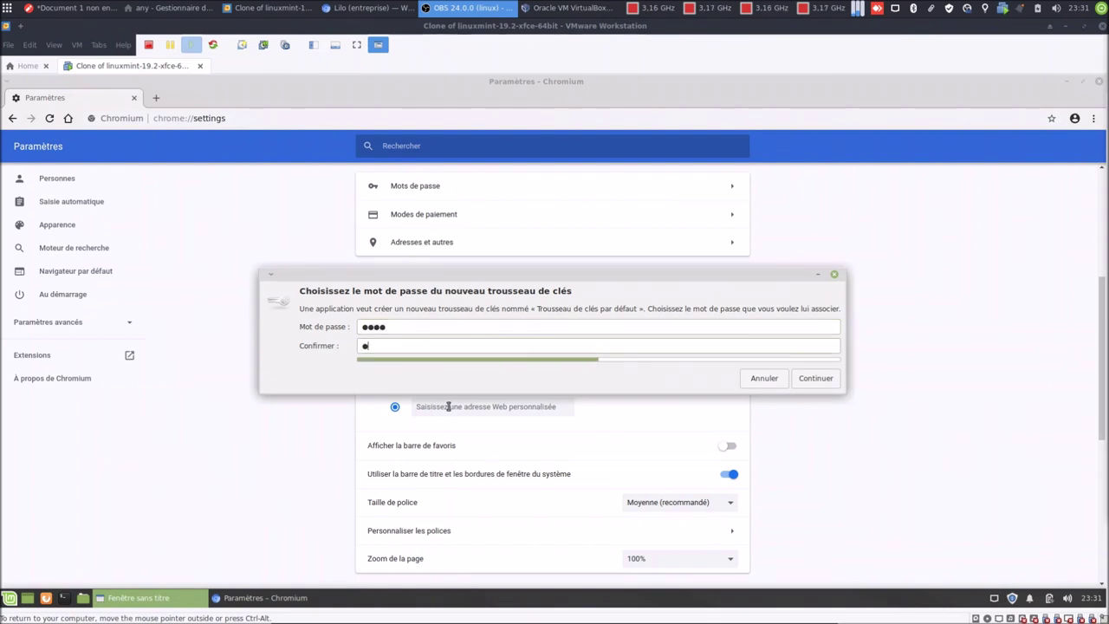
{"action": "type", "text": "abcd"}
{"action": "key", "text": "Return"}
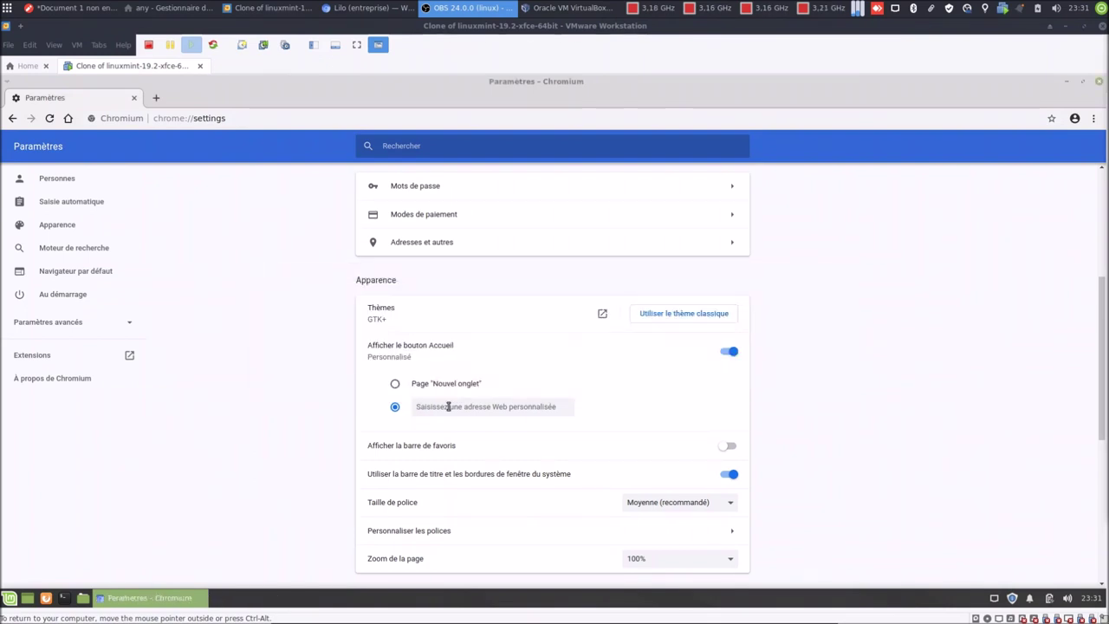
{"action": "left_click", "coordinate": [448, 407]}
{"action": "type", "text": "https:"}
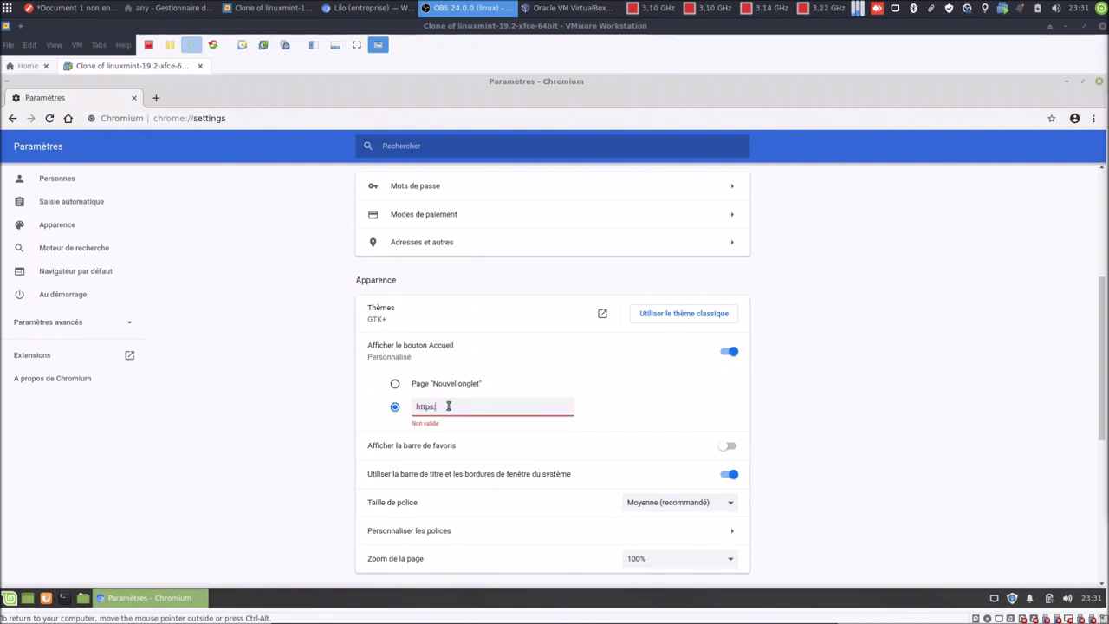
{"action": "type", "text": "//search.lilo."}
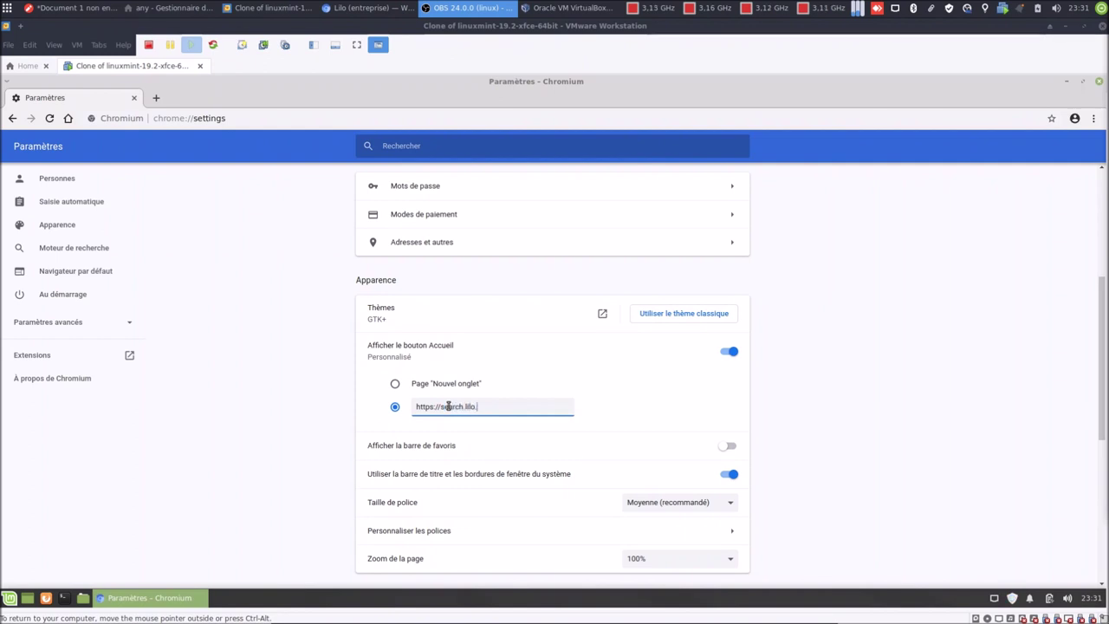
{"action": "type", "text": "org/"}
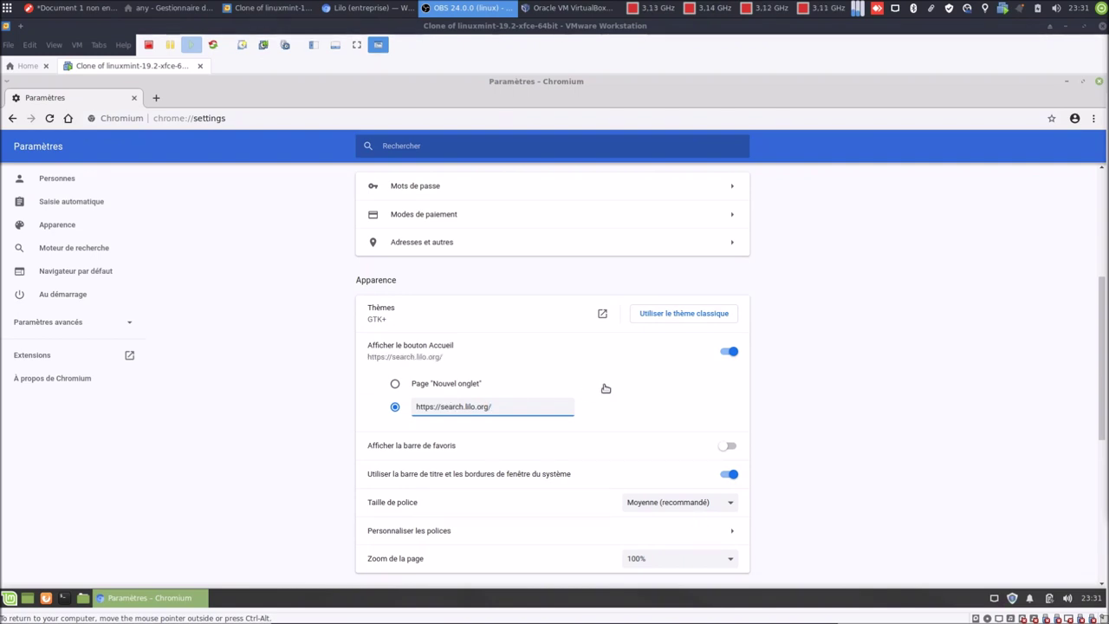
Turn on 'Afficher la barre de favoris' in Chromium's appearance settings.
{"action": "left_click", "coordinate": [732, 449]}
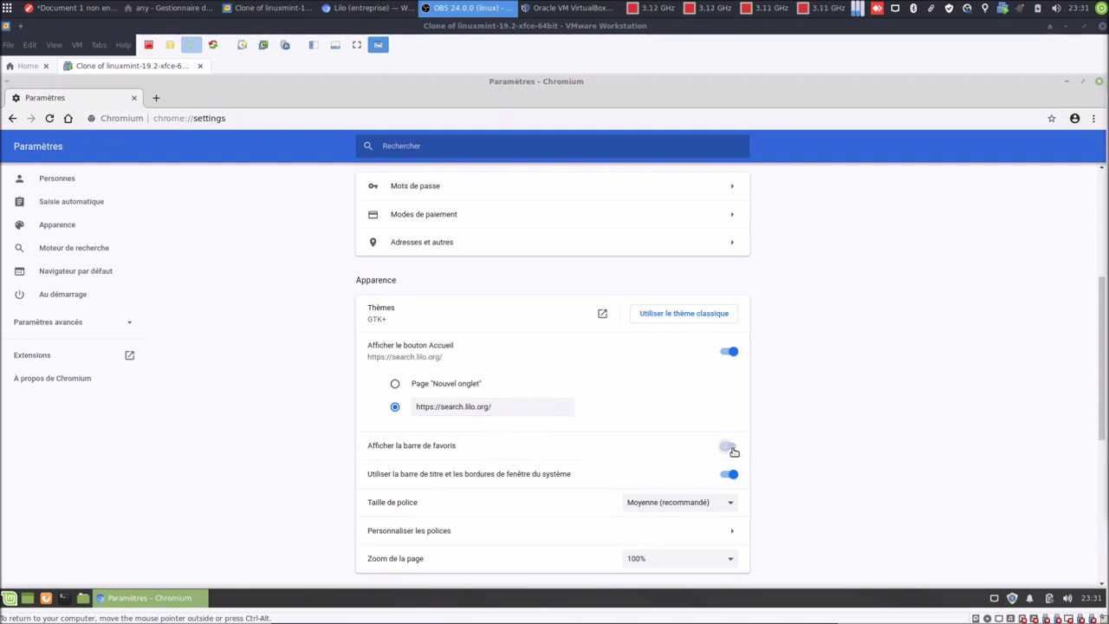
{"action": "scroll", "coordinate": [787, 454], "scroll_direction": "down", "scroll_amount": 2}
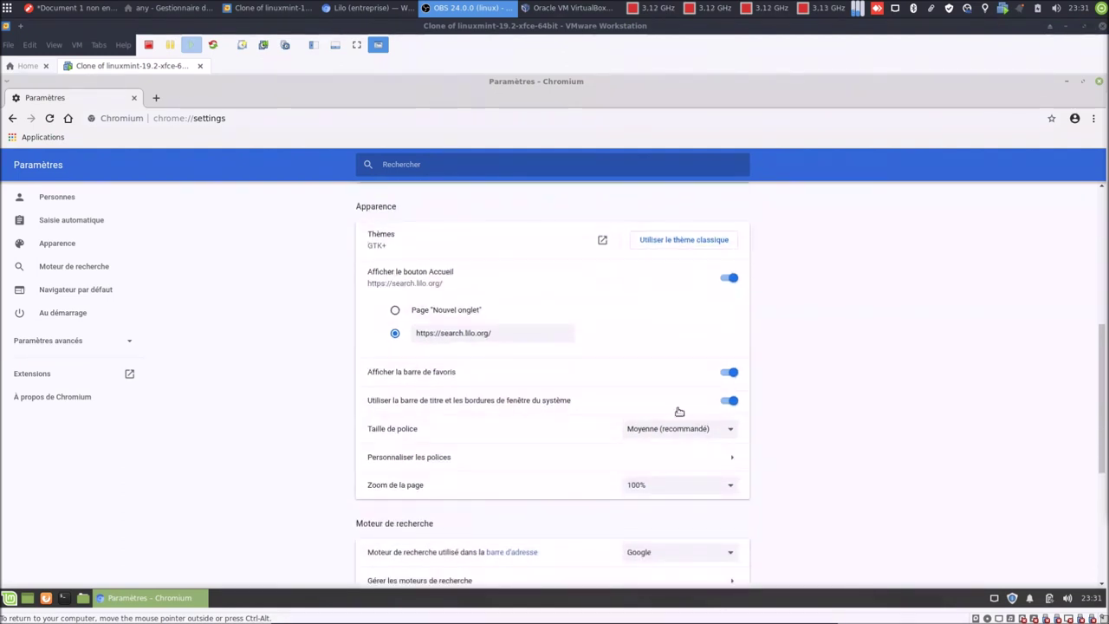
{"action": "scroll", "coordinate": [520, 429], "scroll_direction": "down", "scroll_amount": 2}
{"action": "scroll", "coordinate": [520, 430], "scroll_direction": "down", "scroll_amount": 2}
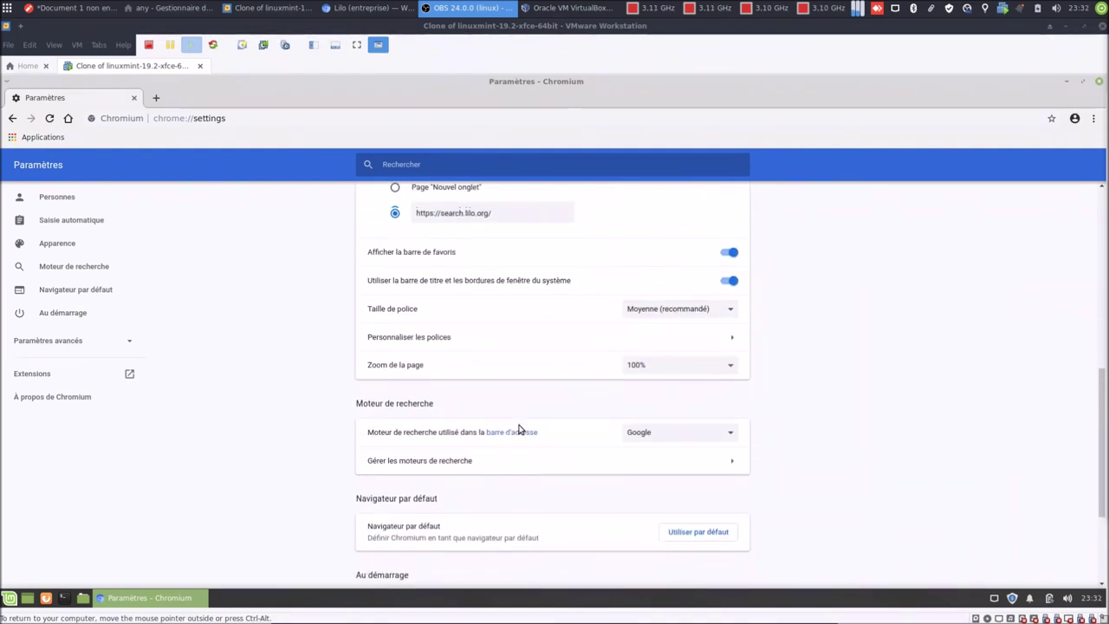
{"action": "scroll", "coordinate": [477, 430], "scroll_direction": "down", "scroll_amount": 1}
{"action": "scroll", "coordinate": [477, 431], "scroll_direction": "up", "scroll_amount": 8}
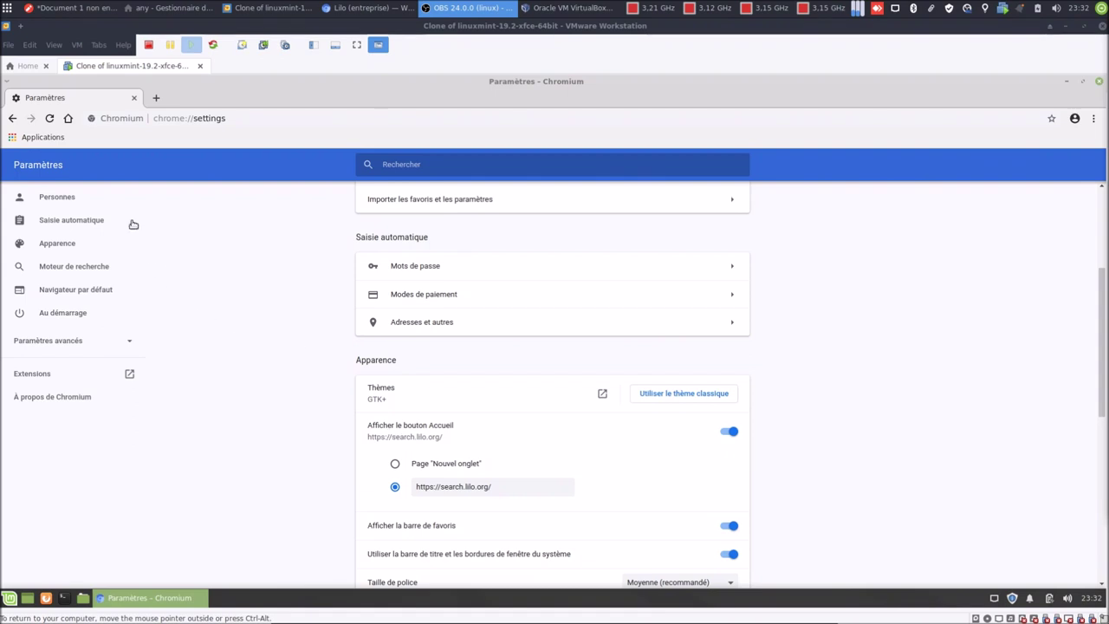
Verify the home button loads Lilo in a new tab, then close that tab.
{"action": "left_click", "coordinate": [155, 99]}
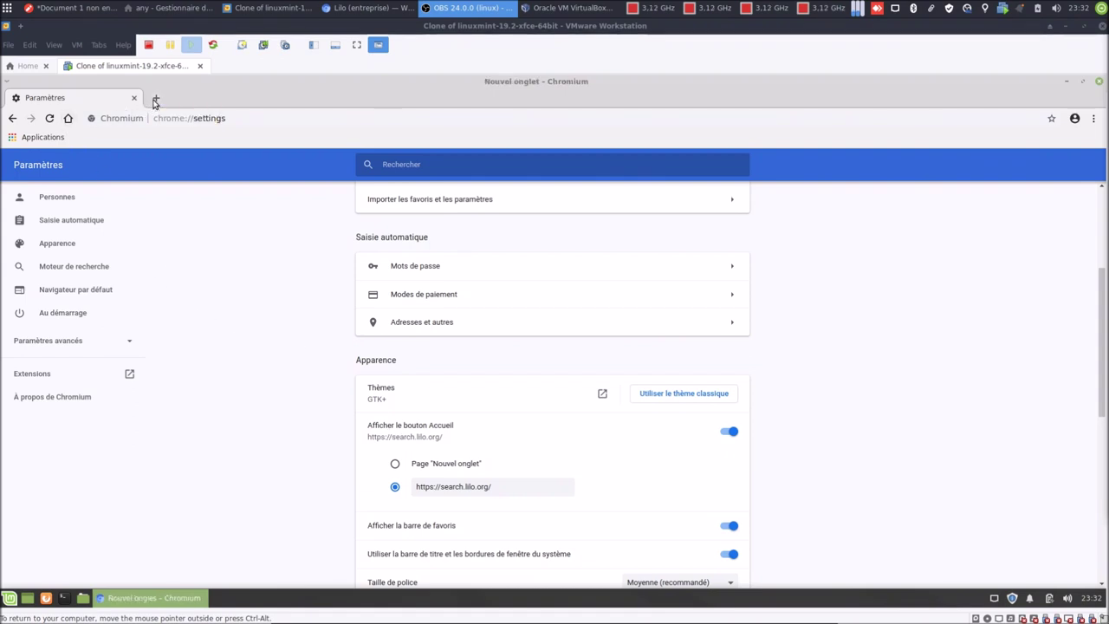
{"action": "left_click", "coordinate": [68, 119]}
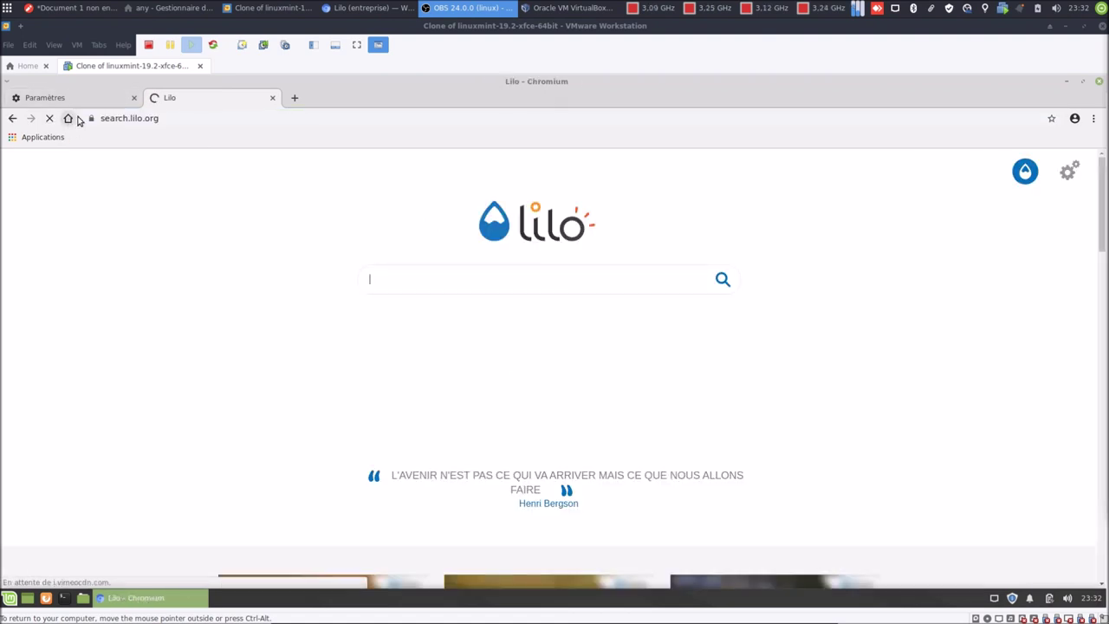
{"action": "left_click", "coordinate": [272, 98]}
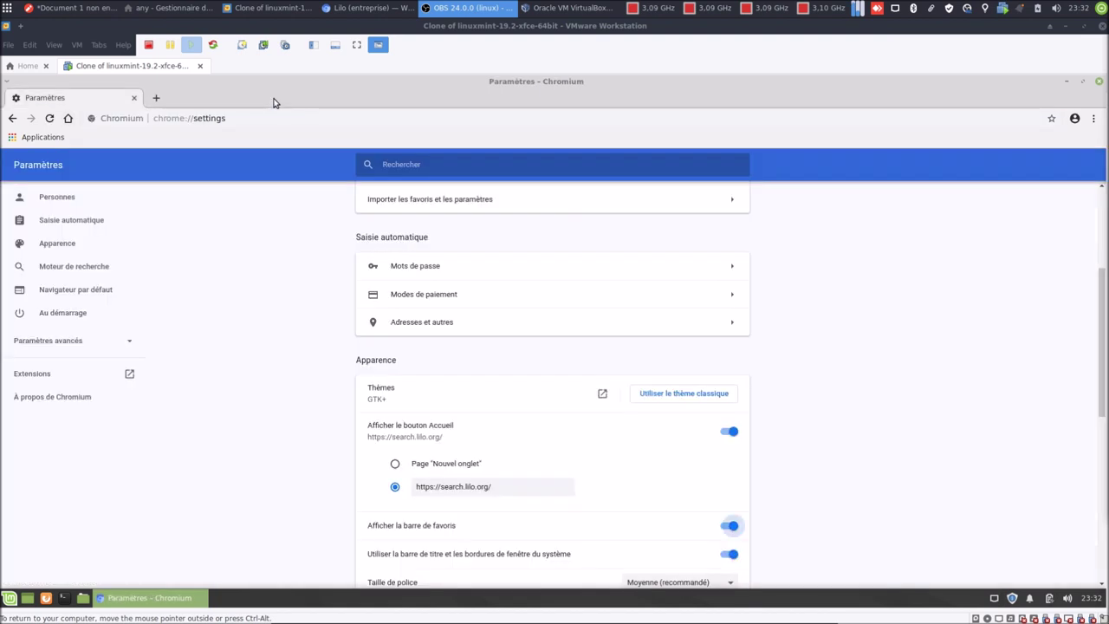
{"action": "scroll", "coordinate": [298, 372], "scroll_direction": "down", "scroll_amount": 4}
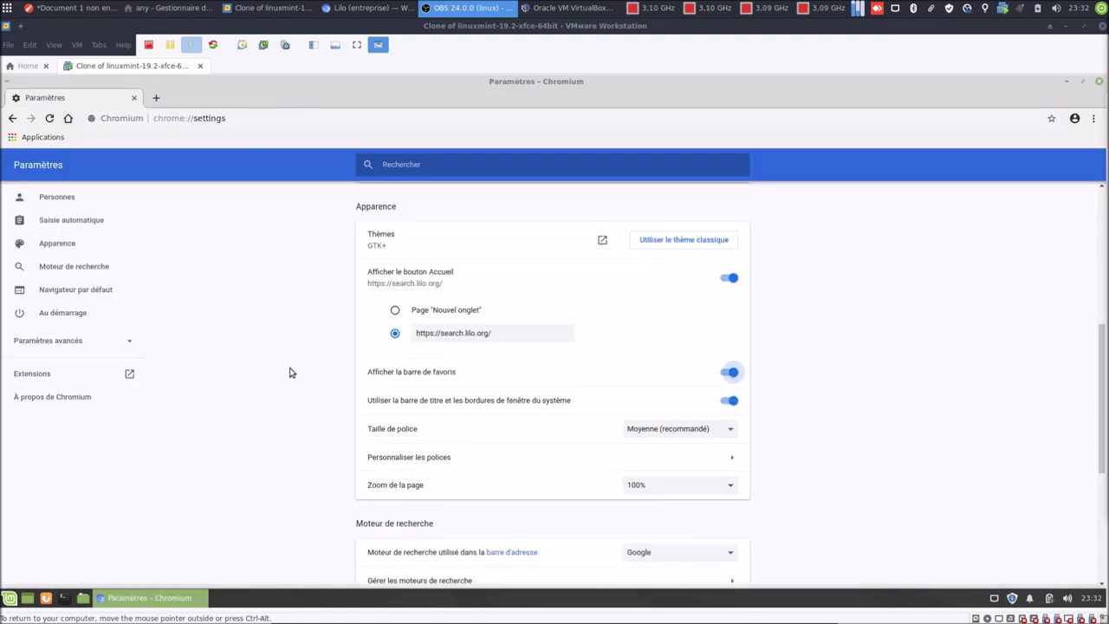
{"action": "scroll", "coordinate": [291, 374], "scroll_direction": "down", "scroll_amount": 3}
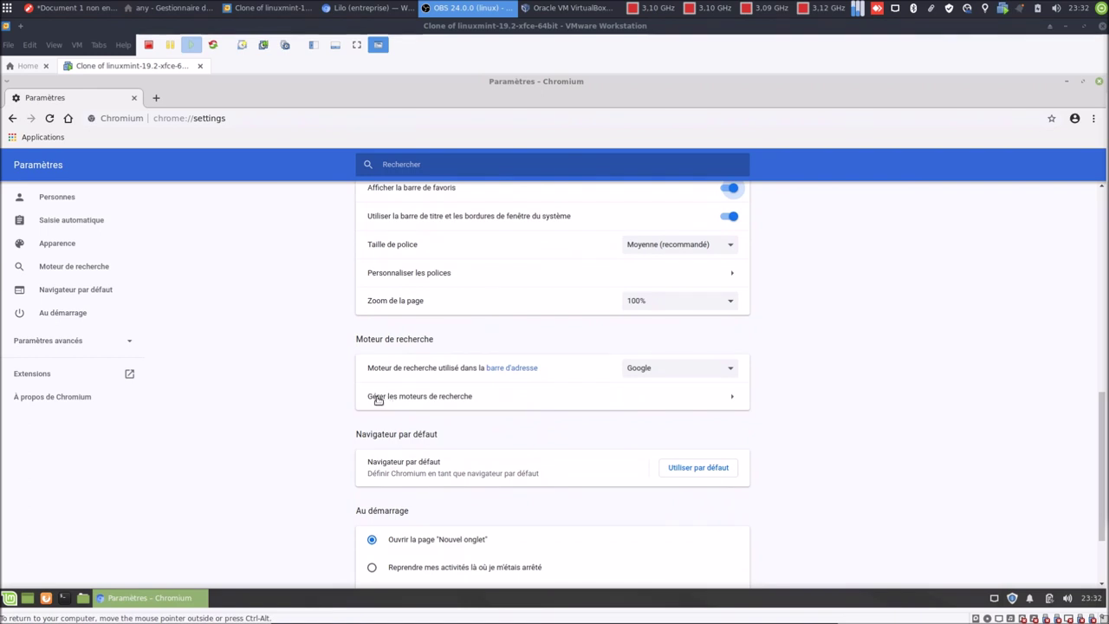
{"action": "scroll", "coordinate": [255, 411], "scroll_direction": "down", "scroll_amount": 2}
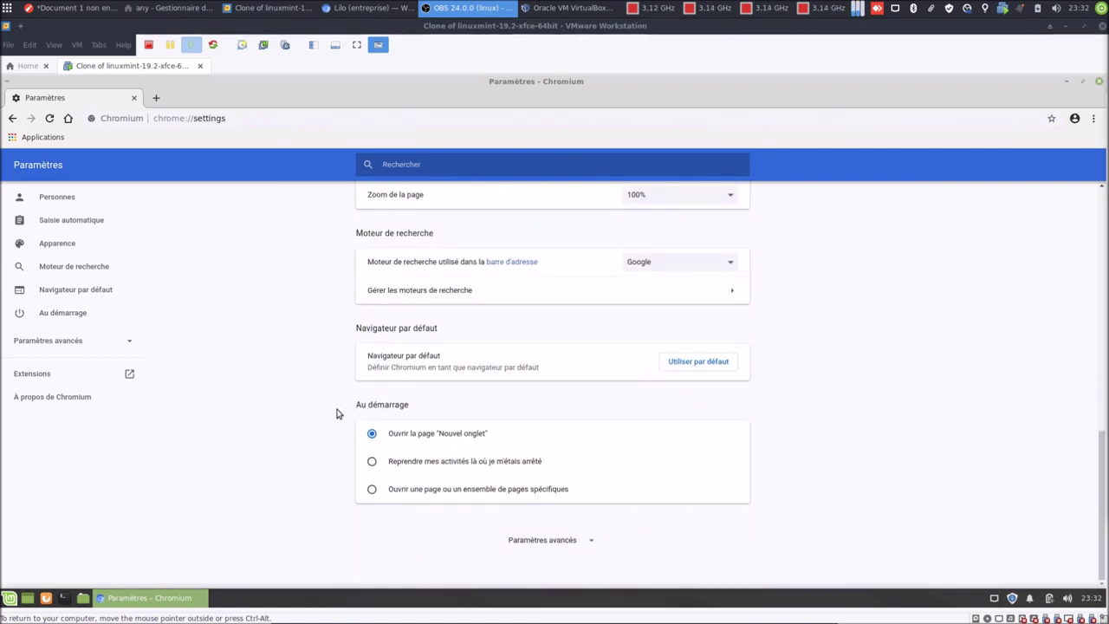
Close Chromium and relaunch it from the Whisker menu with 'chr'.
{"action": "left_click", "coordinate": [1100, 82]}
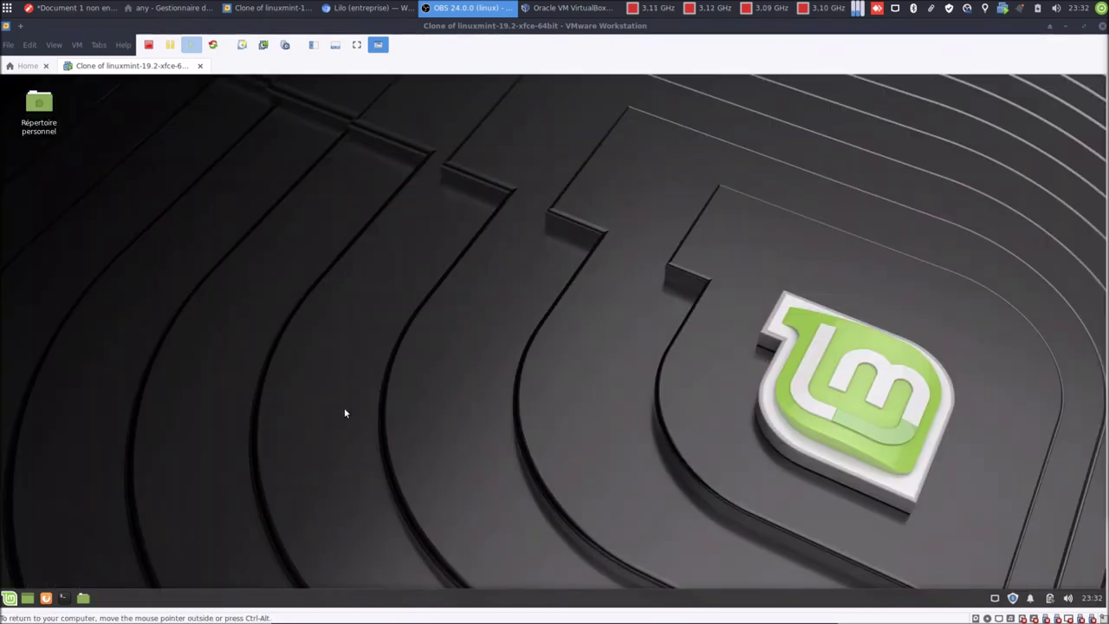
{"action": "left_click", "coordinate": [10, 598]}
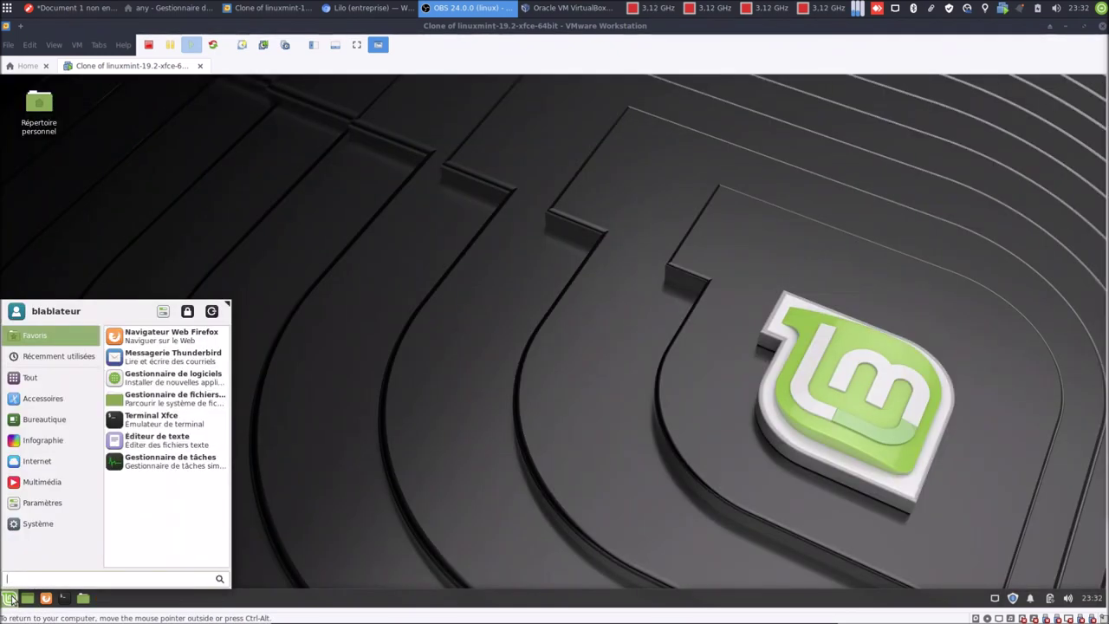
{"action": "type", "text": "chr"}
{"action": "key", "text": "Return"}
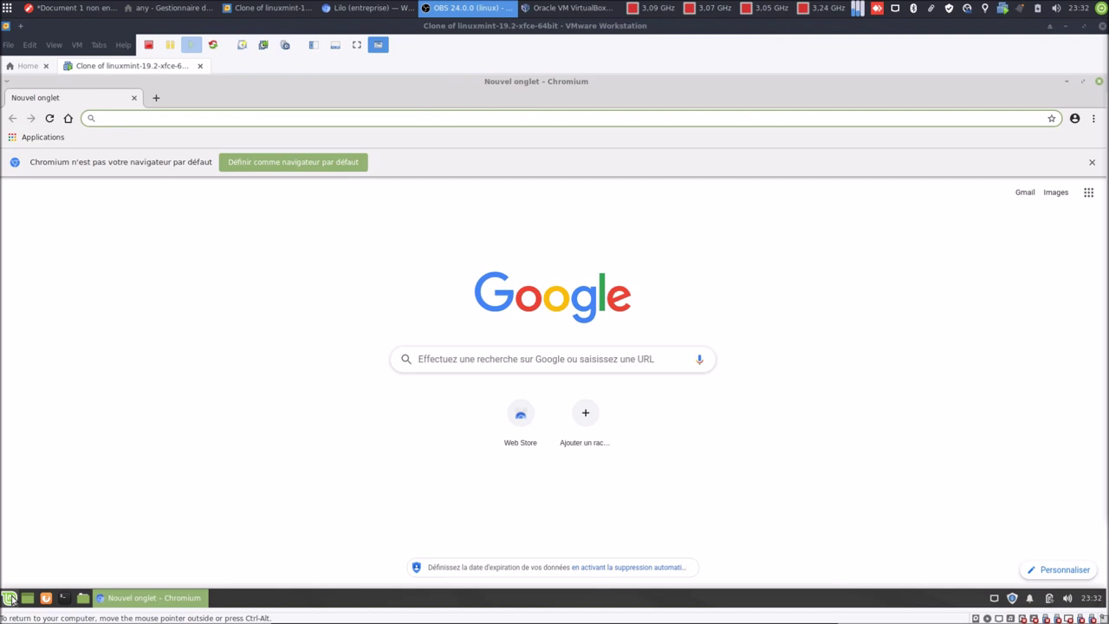
Dismiss the default-browser notice and reopen the Paramètres page.
{"action": "left_click", "coordinate": [1092, 162]}
{"action": "left_click", "coordinate": [1094, 118]}
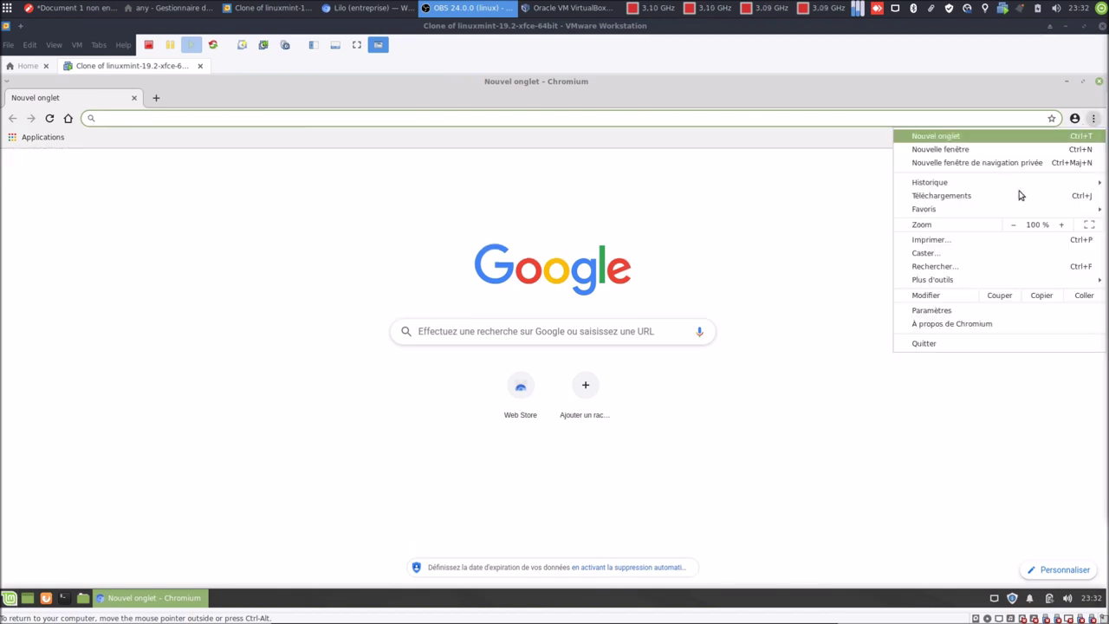
{"action": "left_click", "coordinate": [955, 311]}
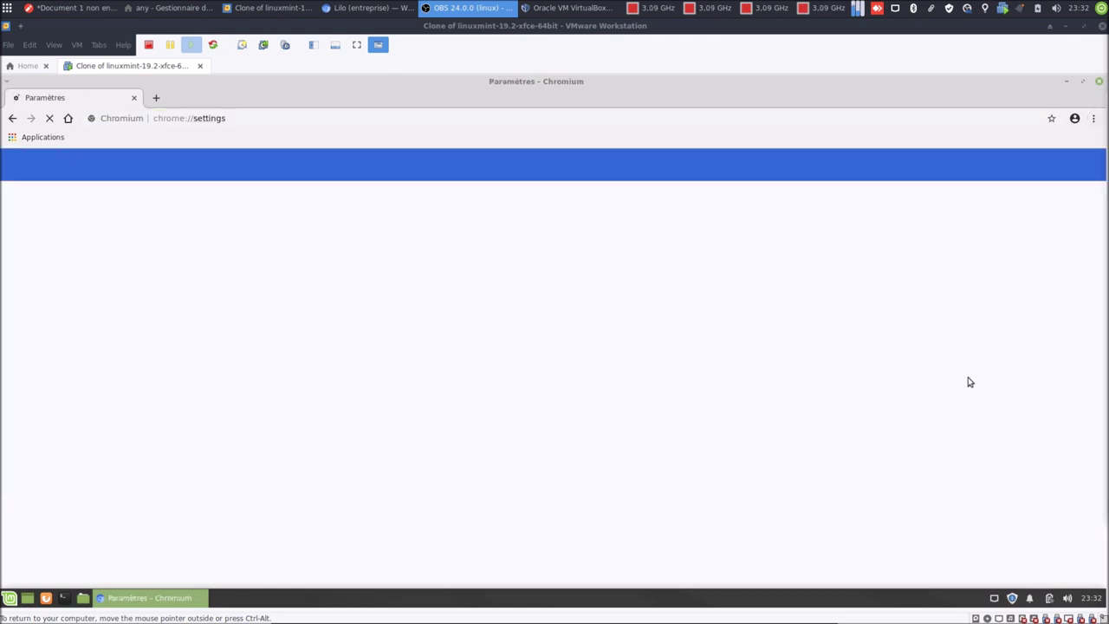
{"action": "scroll", "coordinate": [969, 382], "scroll_direction": "down", "scroll_amount": 5}
{"action": "scroll", "coordinate": [969, 382], "scroll_direction": "down", "scroll_amount": 4}
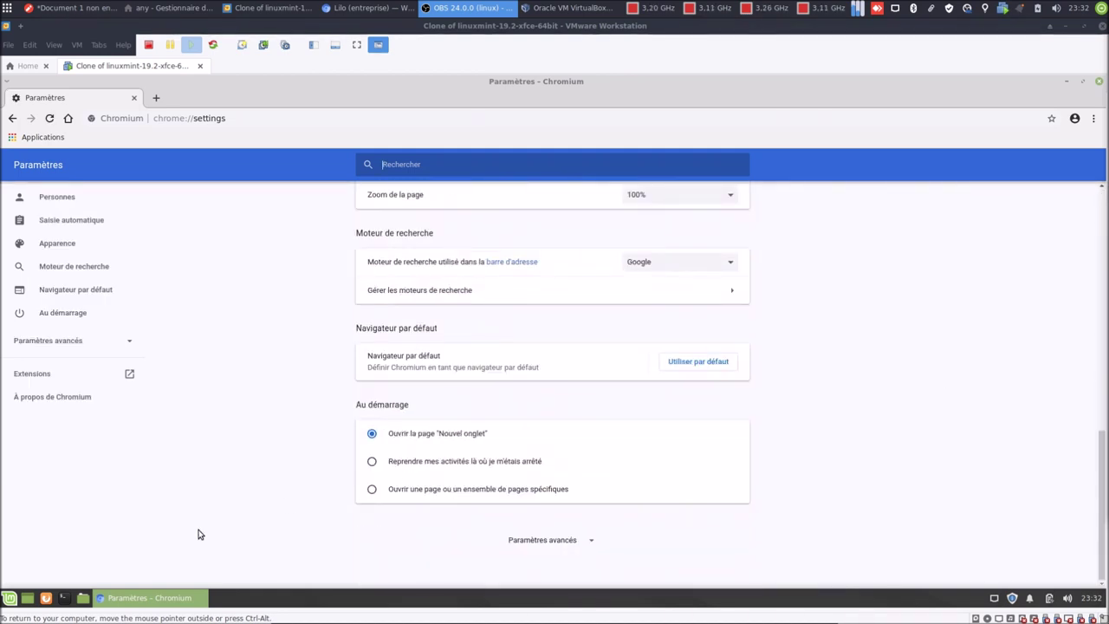
Switch Au démarrage to specific pages and copy the Lilo home page address.
{"action": "left_click", "coordinate": [373, 490]}
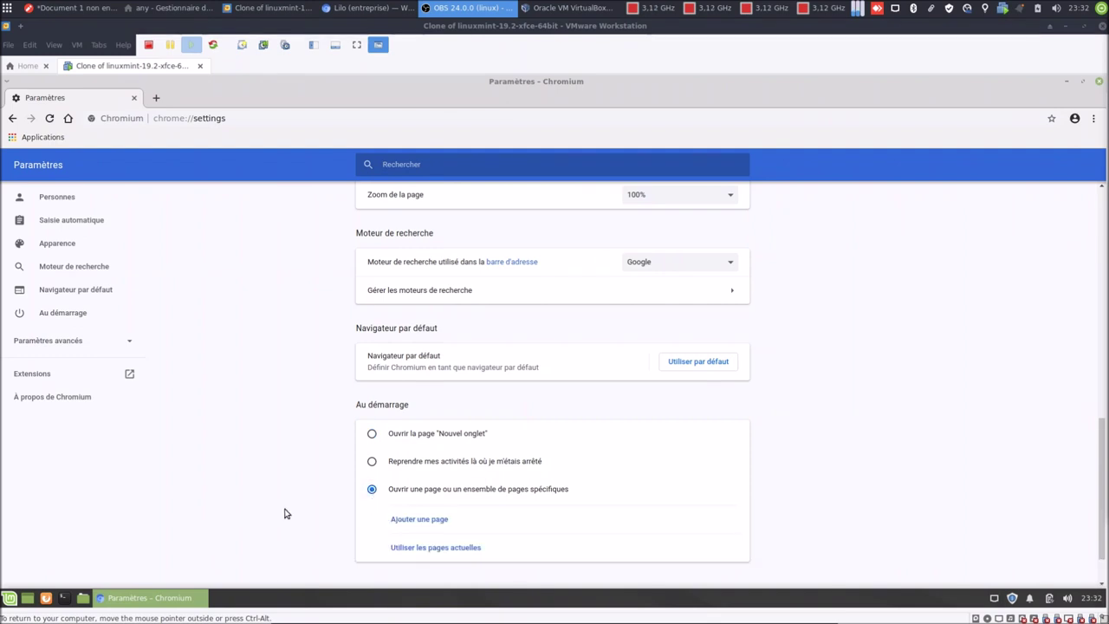
{"action": "scroll", "coordinate": [364, 511], "scroll_direction": "down", "scroll_amount": 1}
{"action": "scroll", "coordinate": [295, 458], "scroll_direction": "up", "scroll_amount": 5}
{"action": "left_click_drag", "start_coordinate": [490, 473], "coordinate": [387, 473]}
{"action": "right_click", "coordinate": [439, 473]}
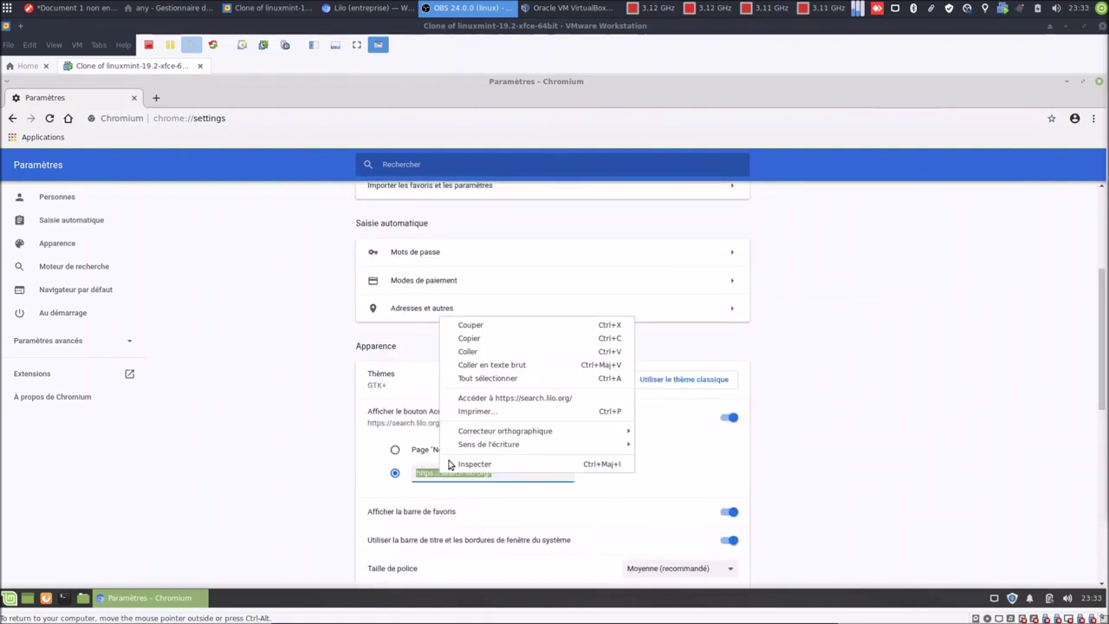
{"action": "left_click", "coordinate": [485, 342]}
{"action": "left_click", "coordinate": [274, 480]}
{"action": "scroll", "coordinate": [276, 481], "scroll_direction": "down", "scroll_amount": 6}
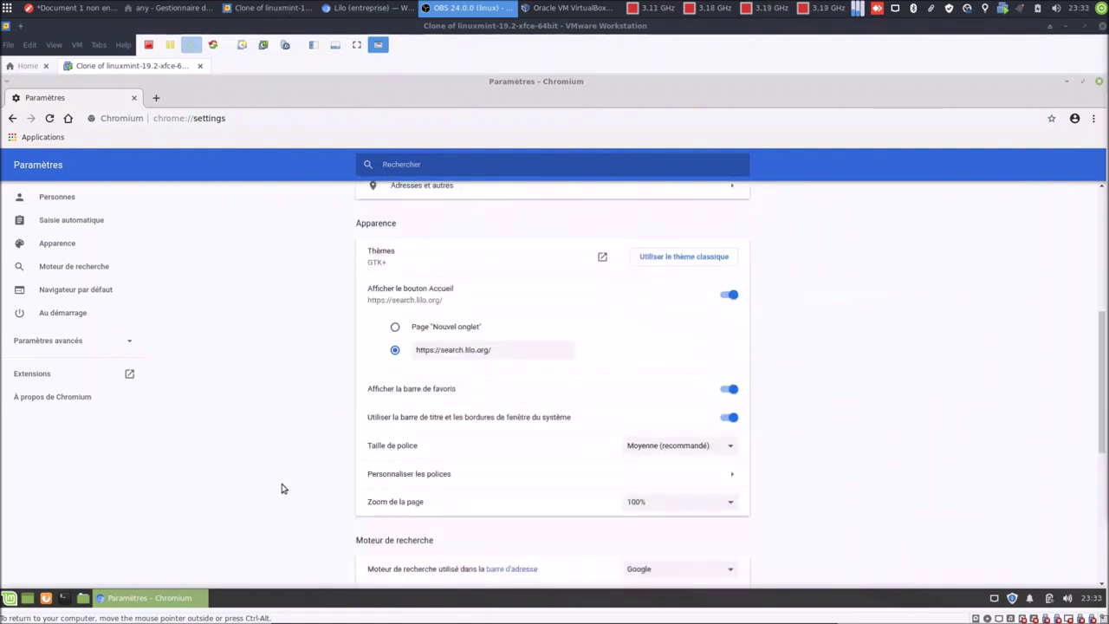
{"action": "left_click", "coordinate": [394, 463]}
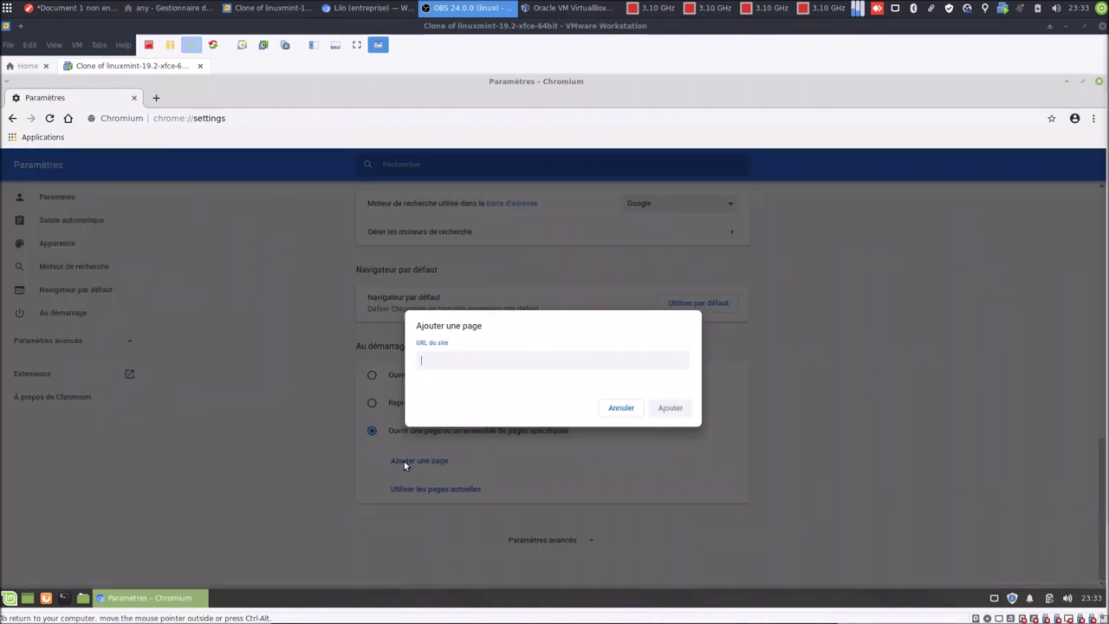
{"action": "right_click", "coordinate": [503, 366]}
{"action": "left_click", "coordinate": [530, 431]}
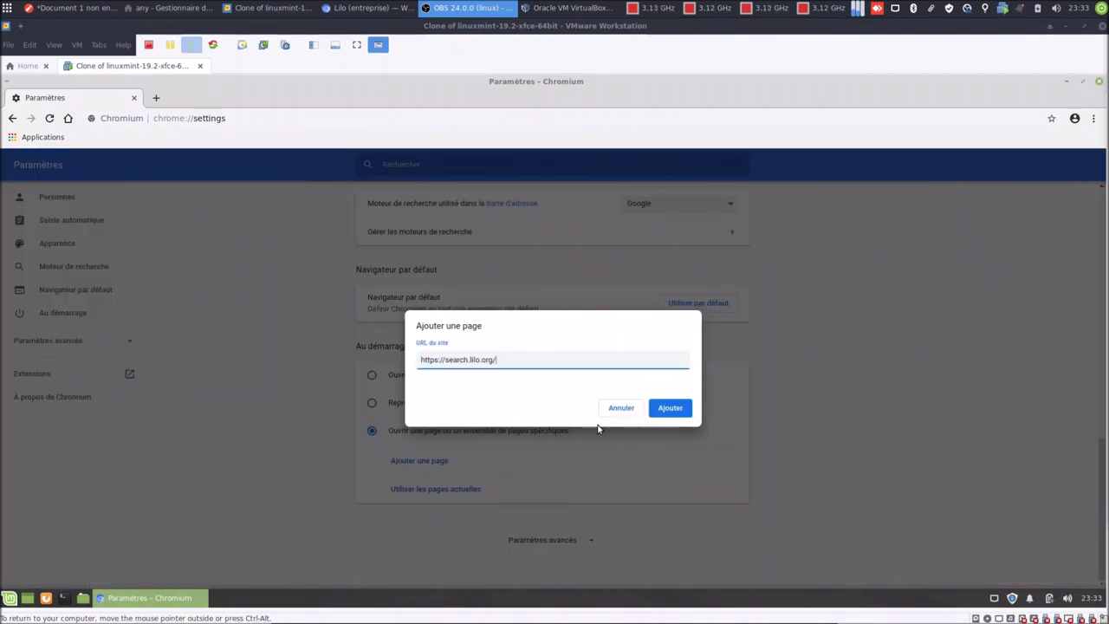
{"action": "left_click", "coordinate": [679, 408]}
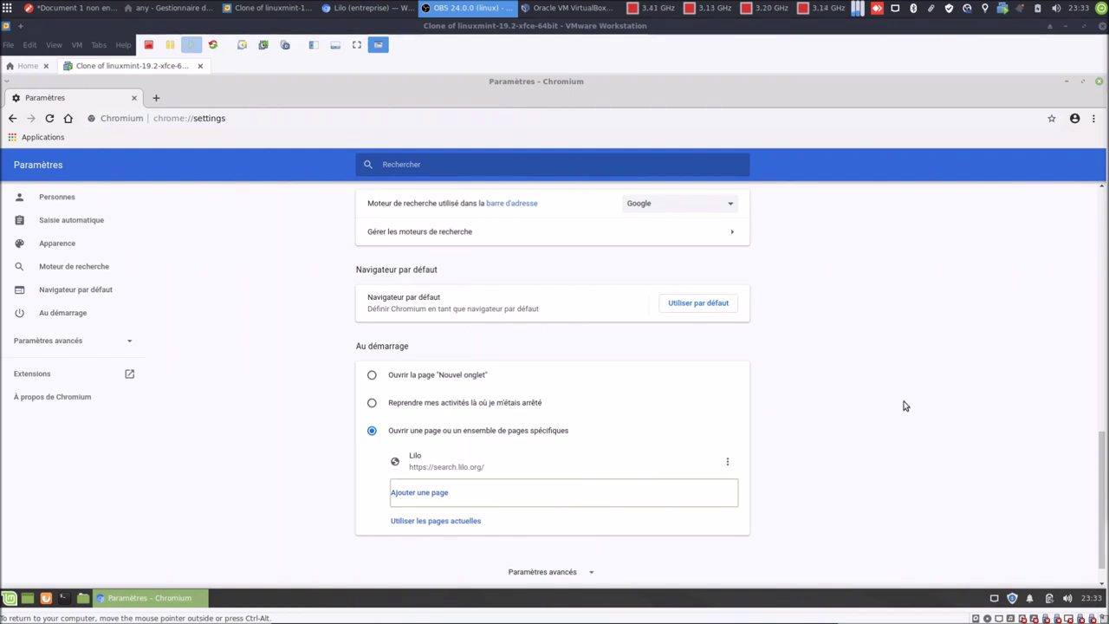
{"action": "left_click", "coordinate": [1098, 81]}
{"action": "left_click", "coordinate": [9, 597]}
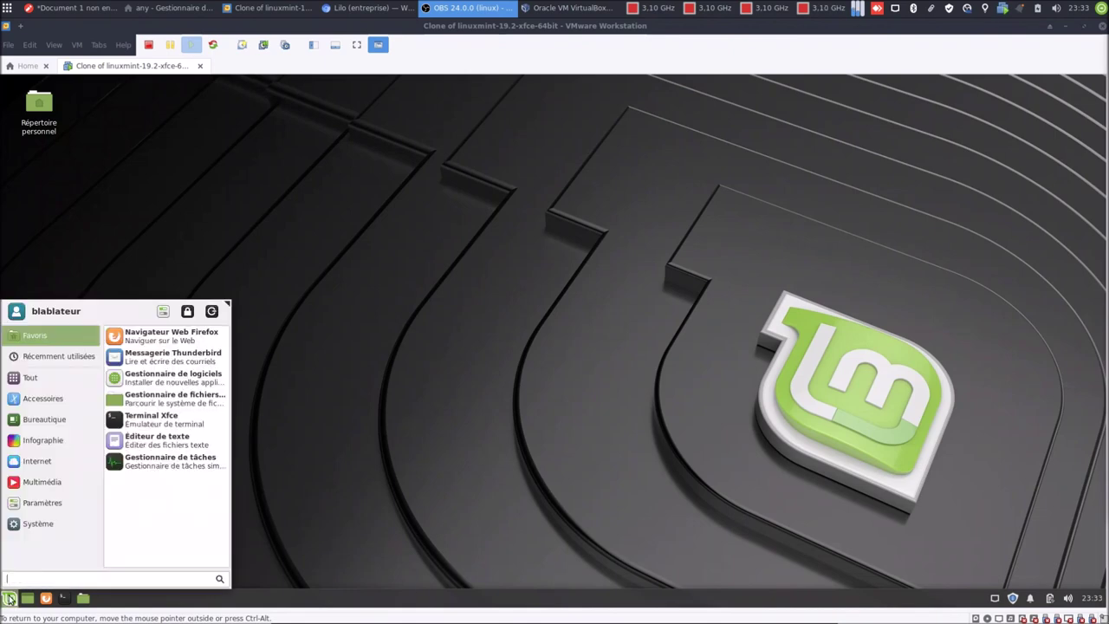
Relaunch Chromium on Lilo and test an address-bar search for blablalinux, which uses Google.
{"action": "type", "text": "chr"}
{"action": "key", "text": "Return"}
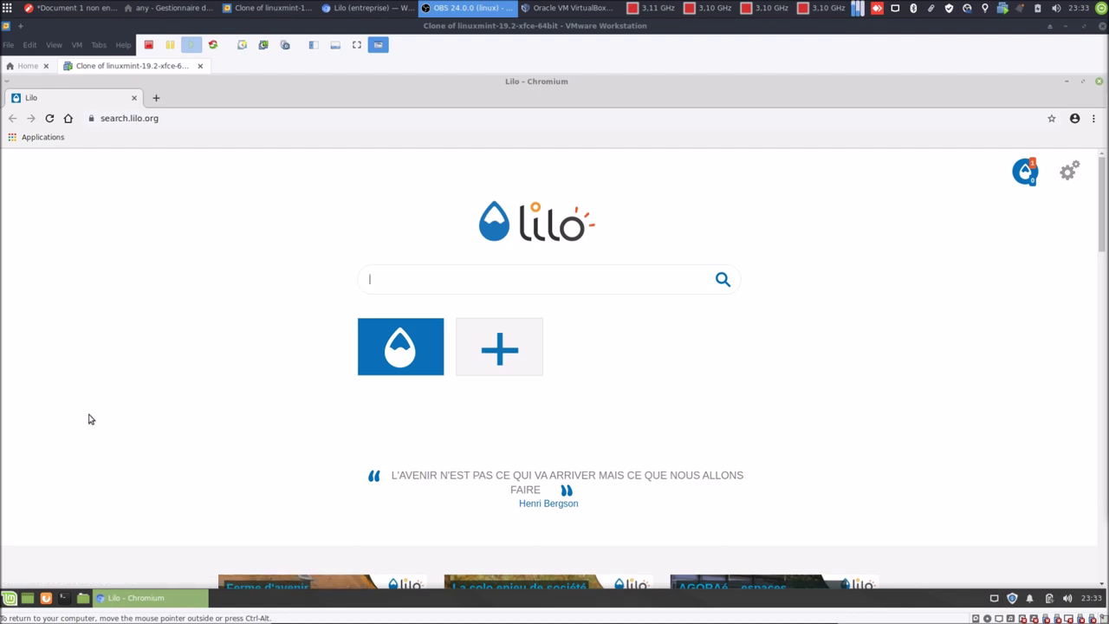
{"action": "left_click", "coordinate": [68, 119]}
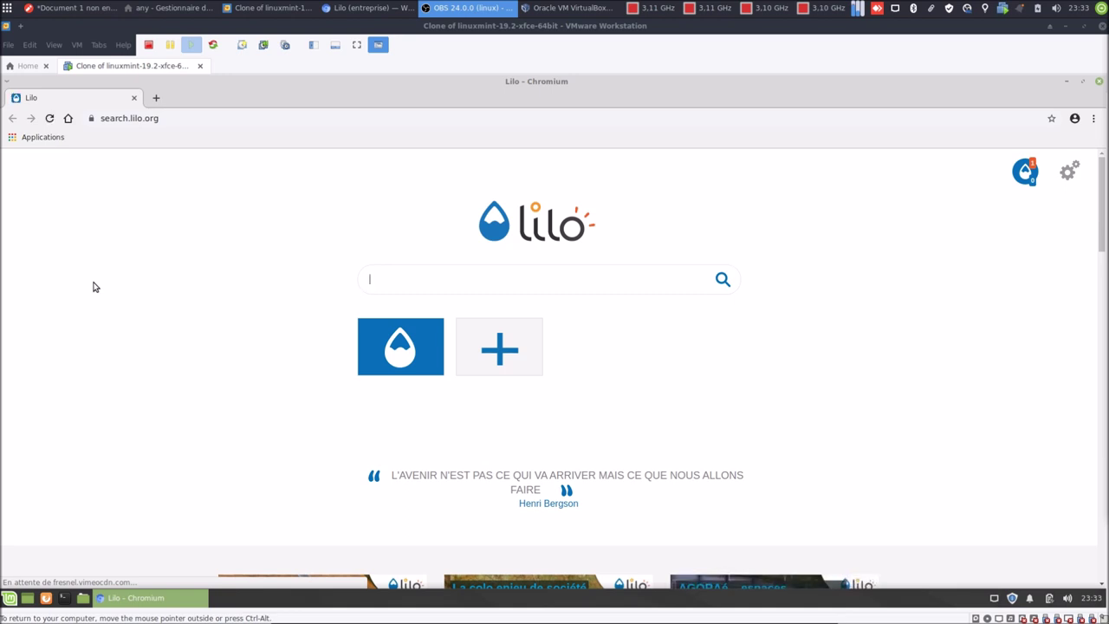
{"action": "left_click", "coordinate": [233, 118]}
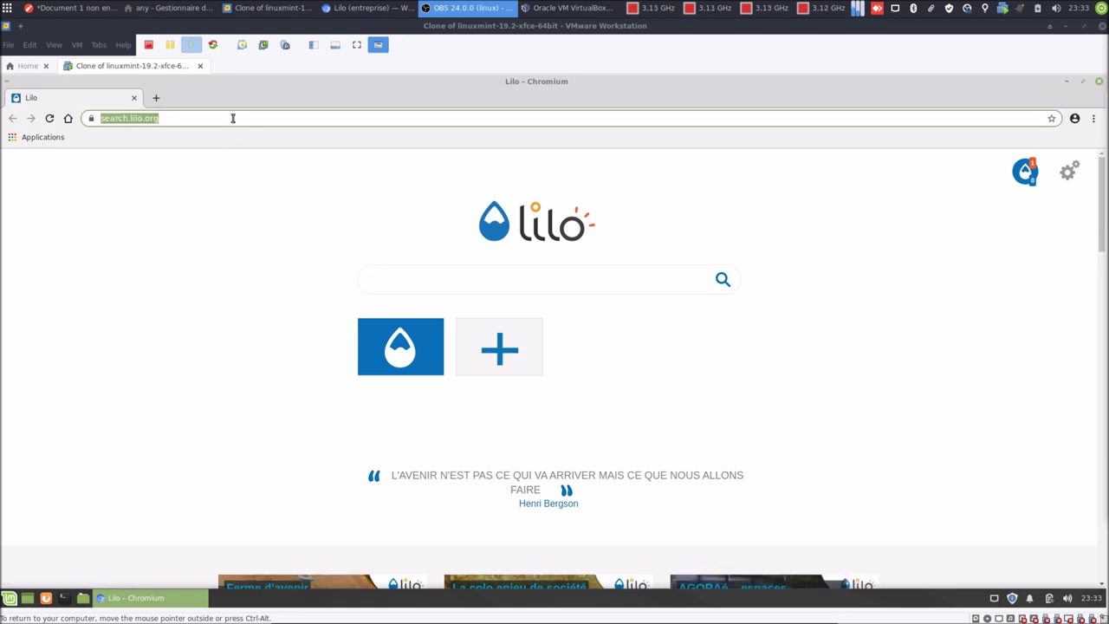
{"action": "type", "text": "blab"}
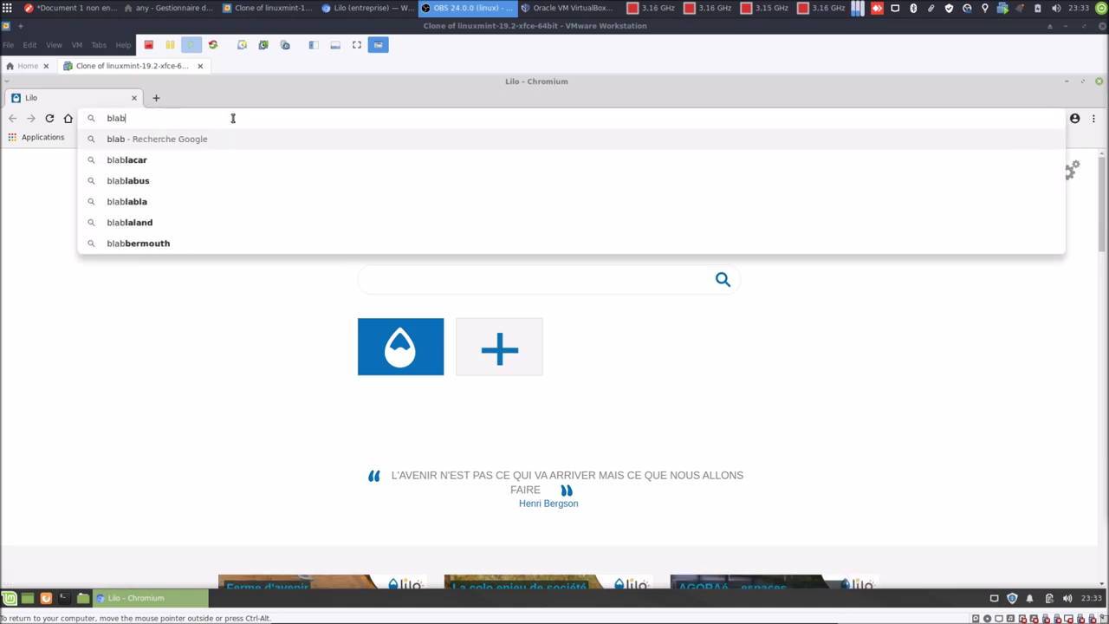
{"action": "type", "text": "lalinux"}
{"action": "key", "text": "Return"}
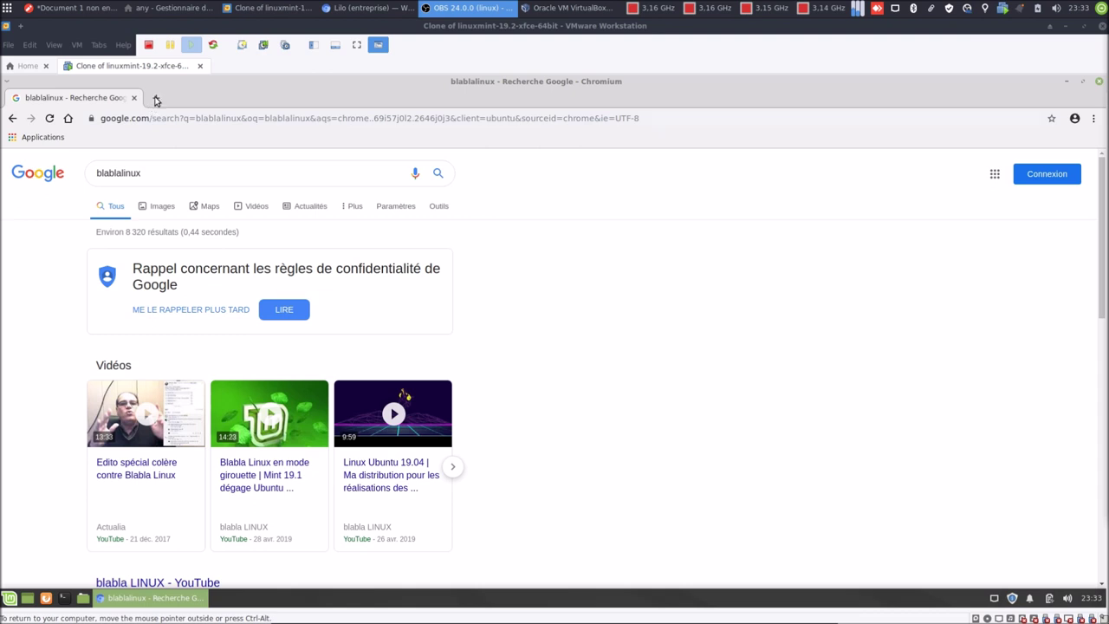
Return to the Lilo home page and search blablalinux in Lilo's search box.
{"action": "left_click", "coordinate": [68, 118]}
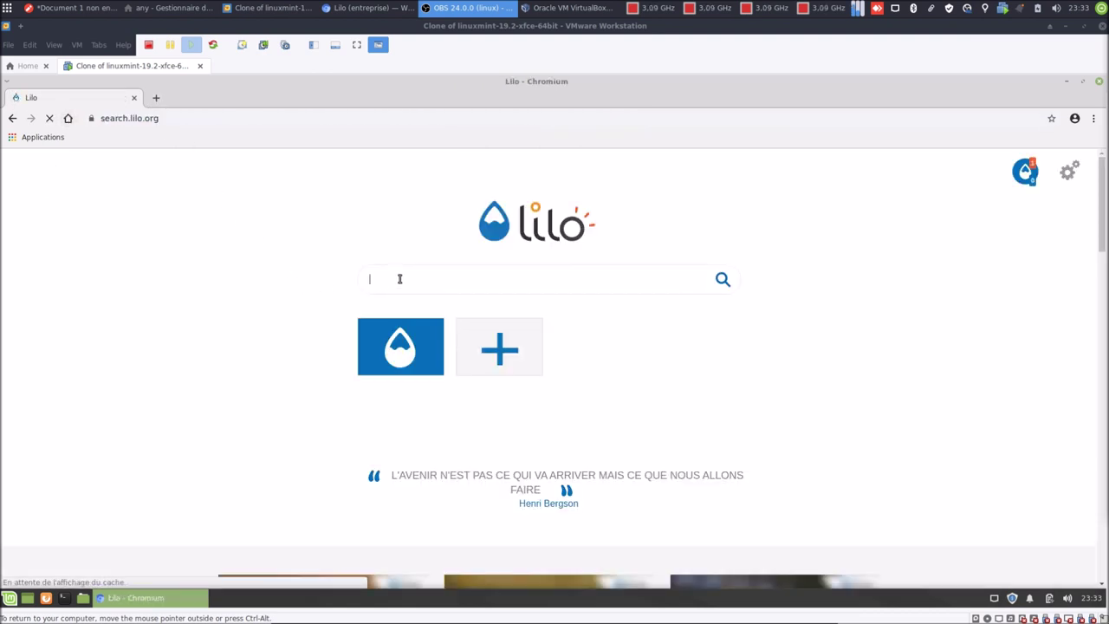
{"action": "type", "text": "blablalinux"}
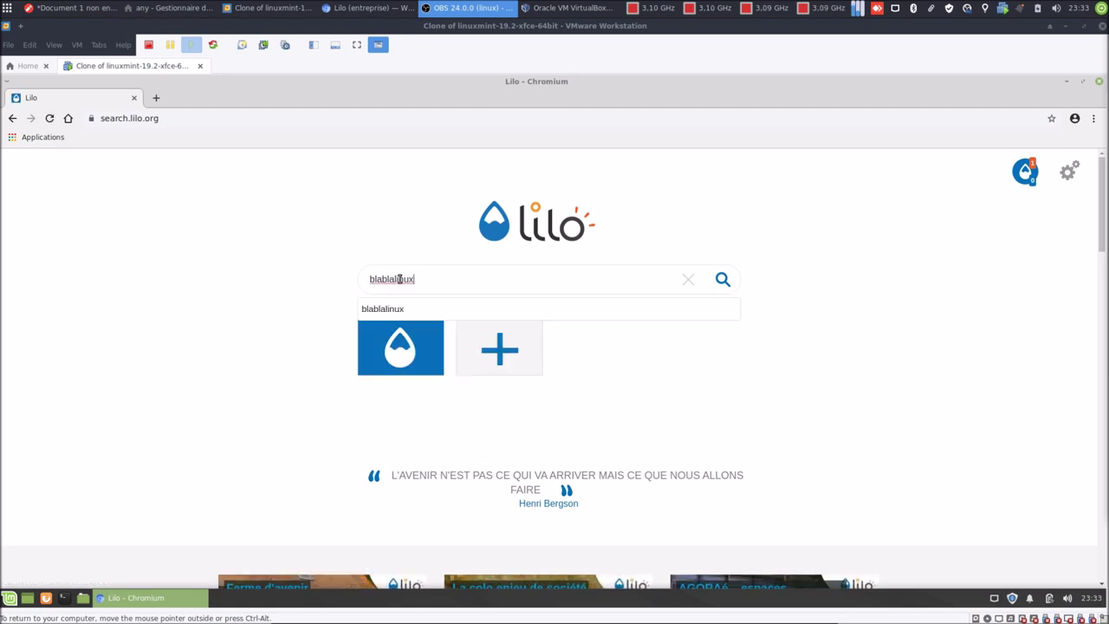
{"action": "key", "text": "Return"}
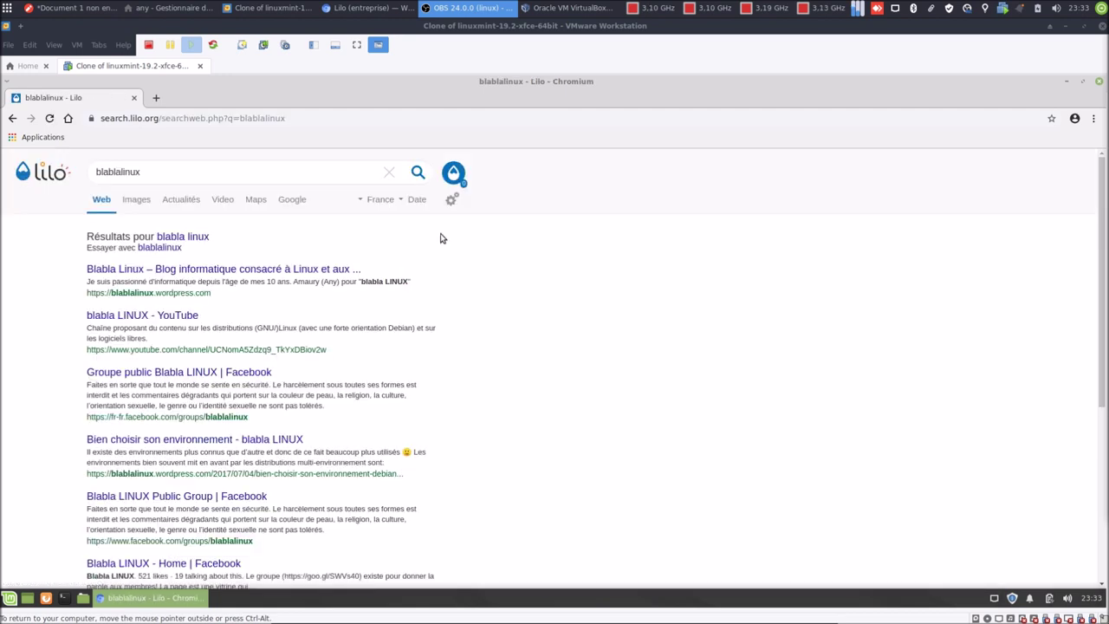
Copy the Lilo blablalinux results address from the address bar.
{"action": "left_click", "coordinate": [307, 118]}
{"action": "key", "text": "ctrl+c"}
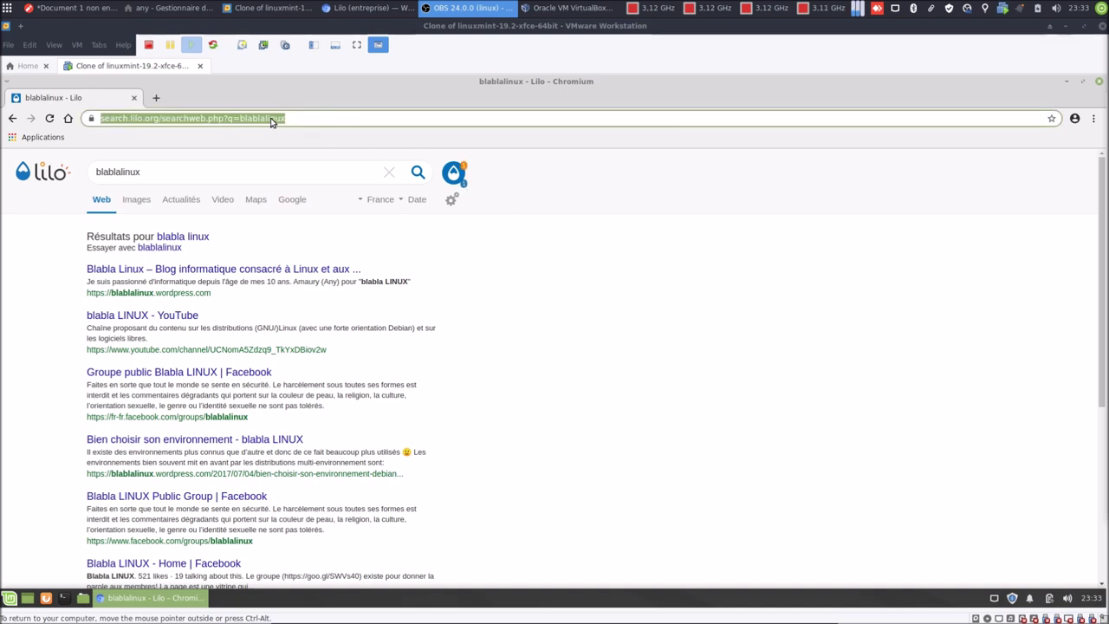
{"action": "right_click", "coordinate": [272, 121]}
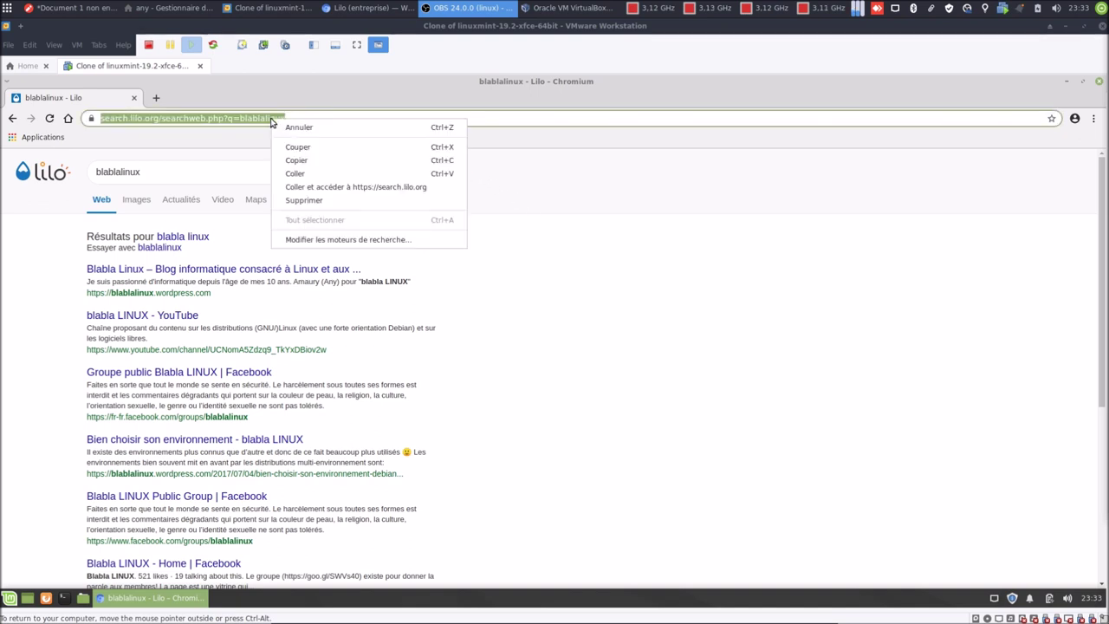
{"action": "left_click", "coordinate": [292, 161]}
In Paramètres, check the search engine list, keep Google, and open Gérer les moteurs de recherche.
{"action": "left_click", "coordinate": [1093, 118]}
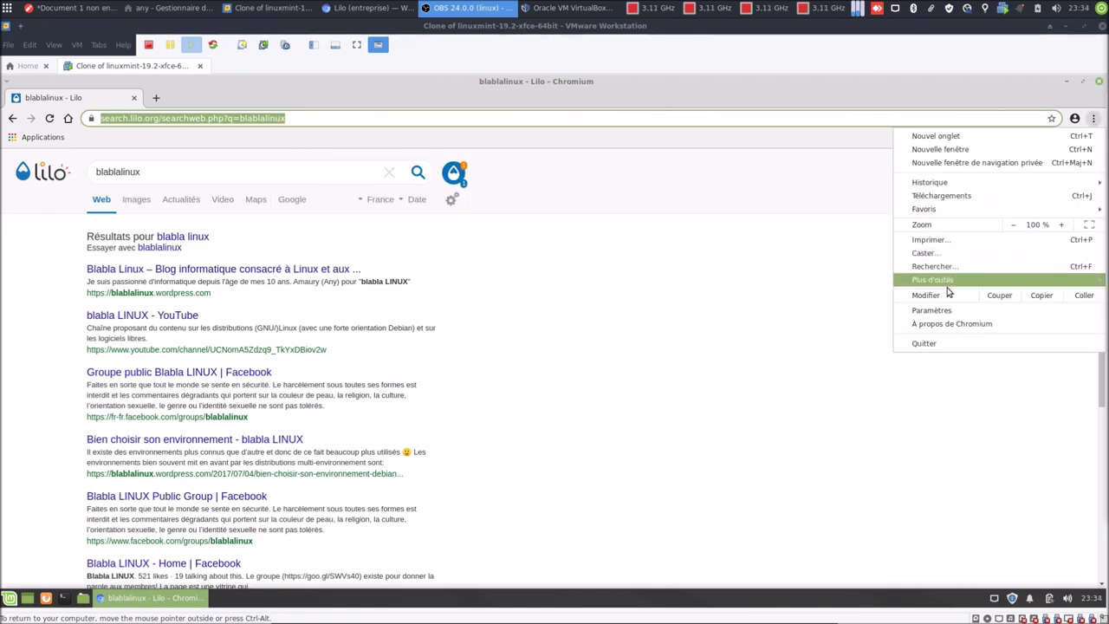
{"action": "left_click", "coordinate": [931, 310]}
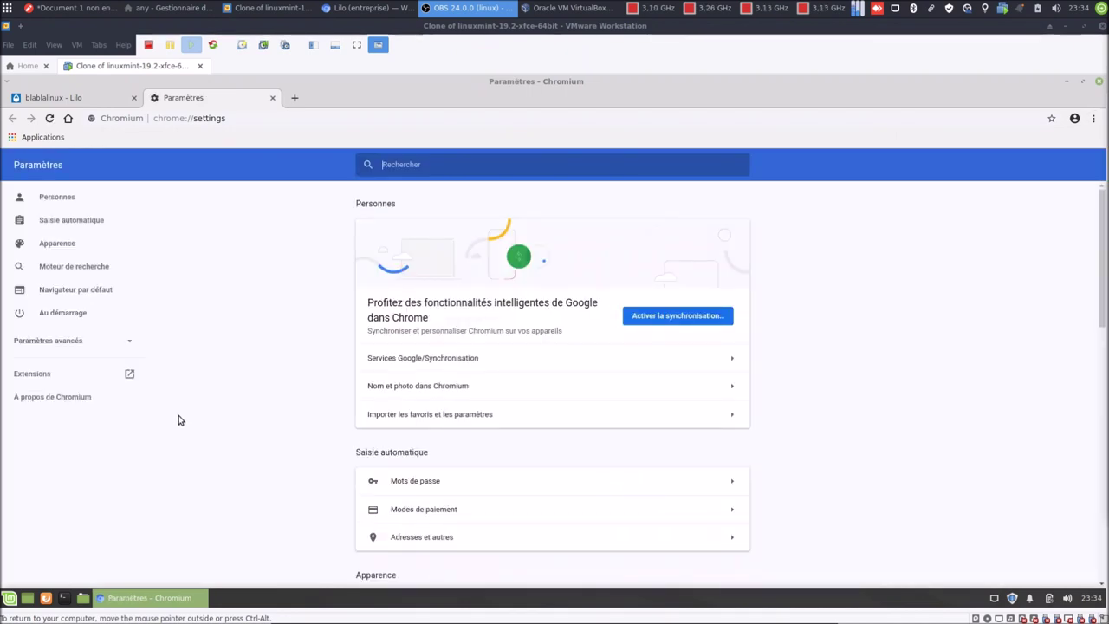
{"action": "scroll", "coordinate": [300, 424], "scroll_direction": "down", "scroll_amount": 5}
{"action": "scroll", "coordinate": [301, 423], "scroll_direction": "down", "scroll_amount": 6}
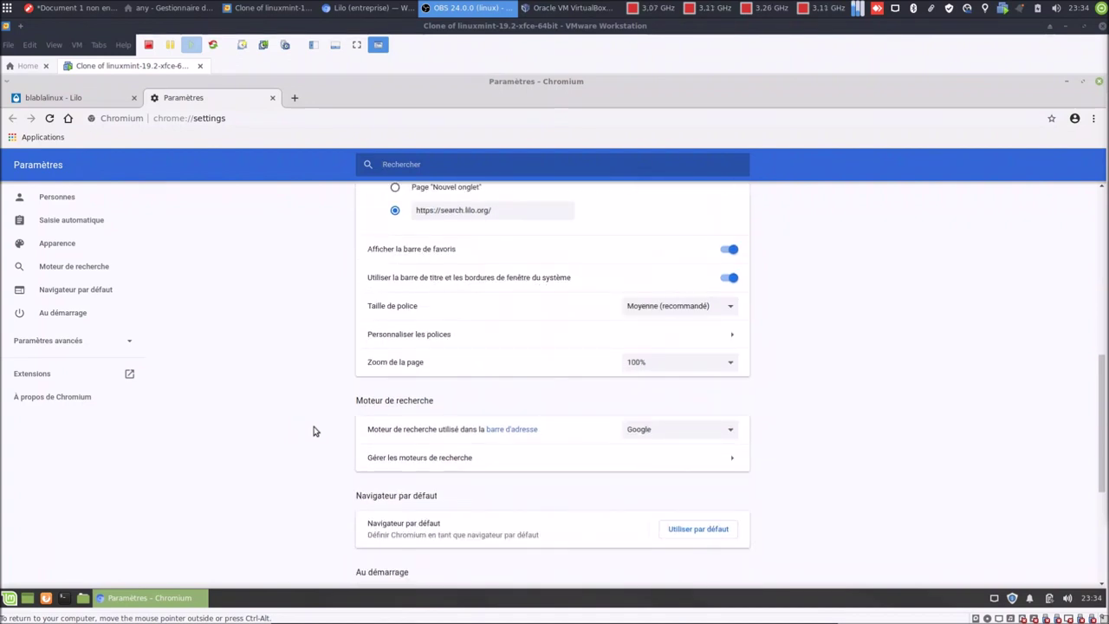
{"action": "left_click", "coordinate": [685, 433]}
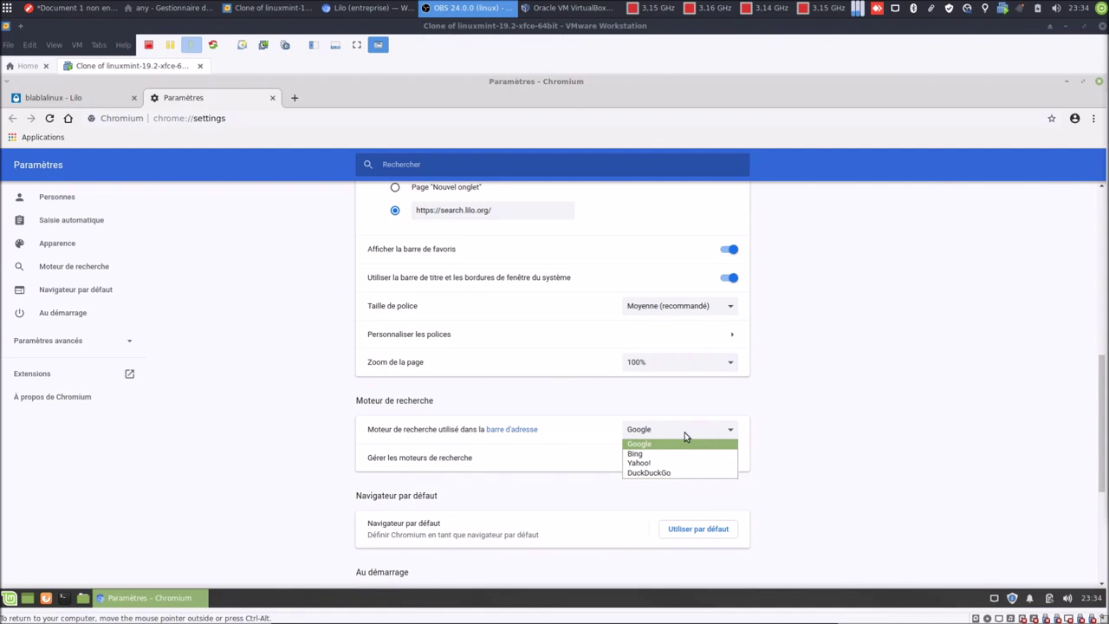
{"action": "left_click", "coordinate": [684, 432]}
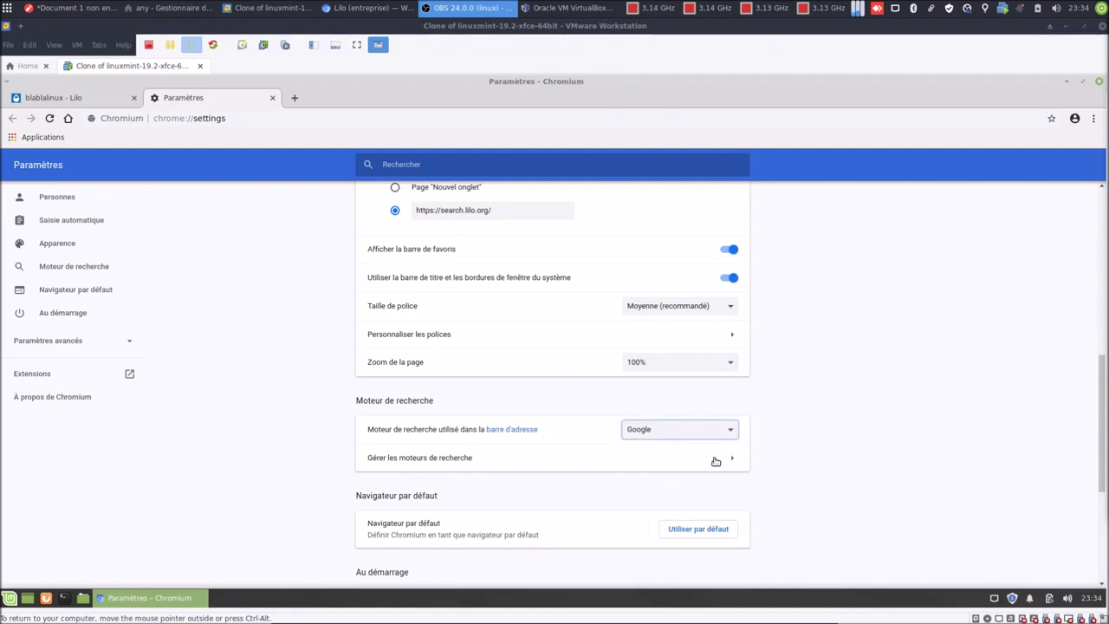
{"action": "left_click", "coordinate": [715, 459]}
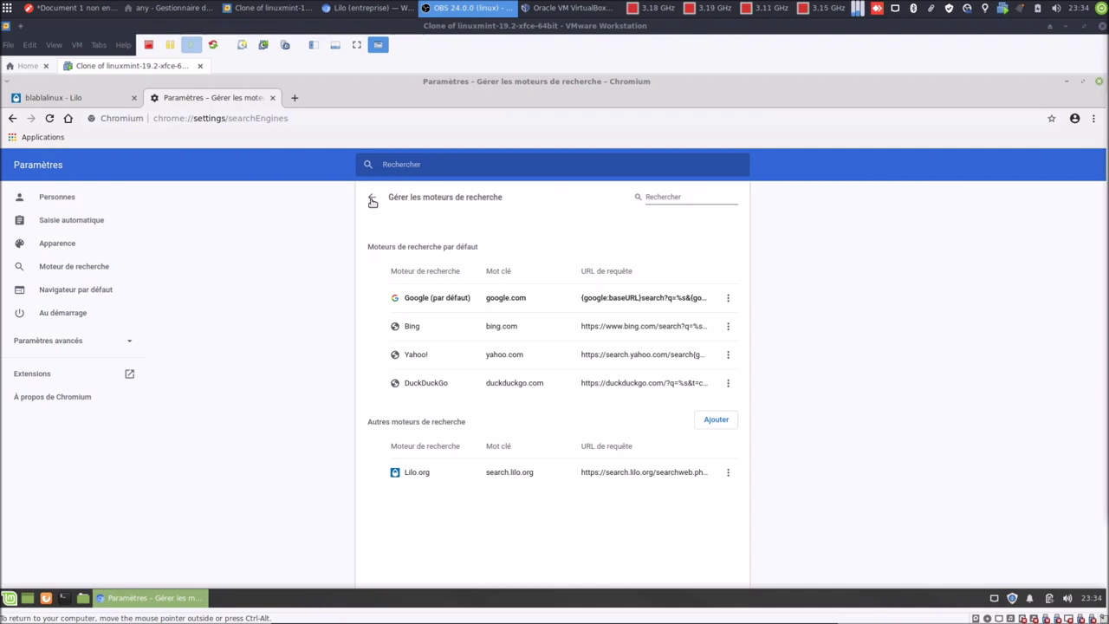
Open the Modifier form for the Lilo.org entry on the search engines management page.
{"action": "left_click", "coordinate": [373, 200]}
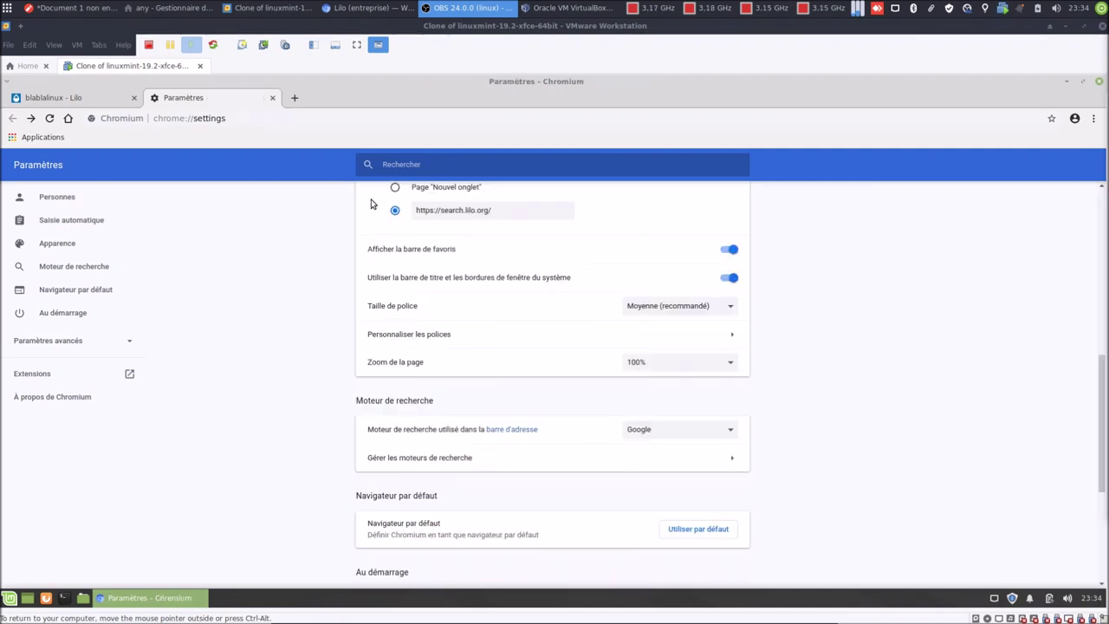
{"action": "left_click", "coordinate": [729, 433]}
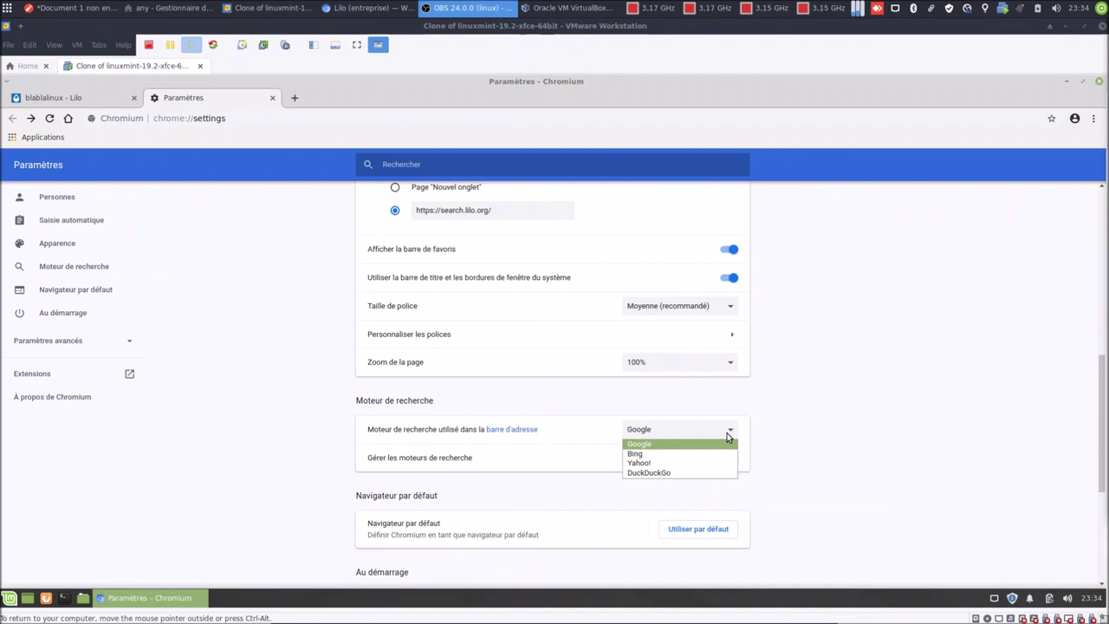
{"action": "left_click", "coordinate": [727, 434]}
{"action": "left_click", "coordinate": [635, 465]}
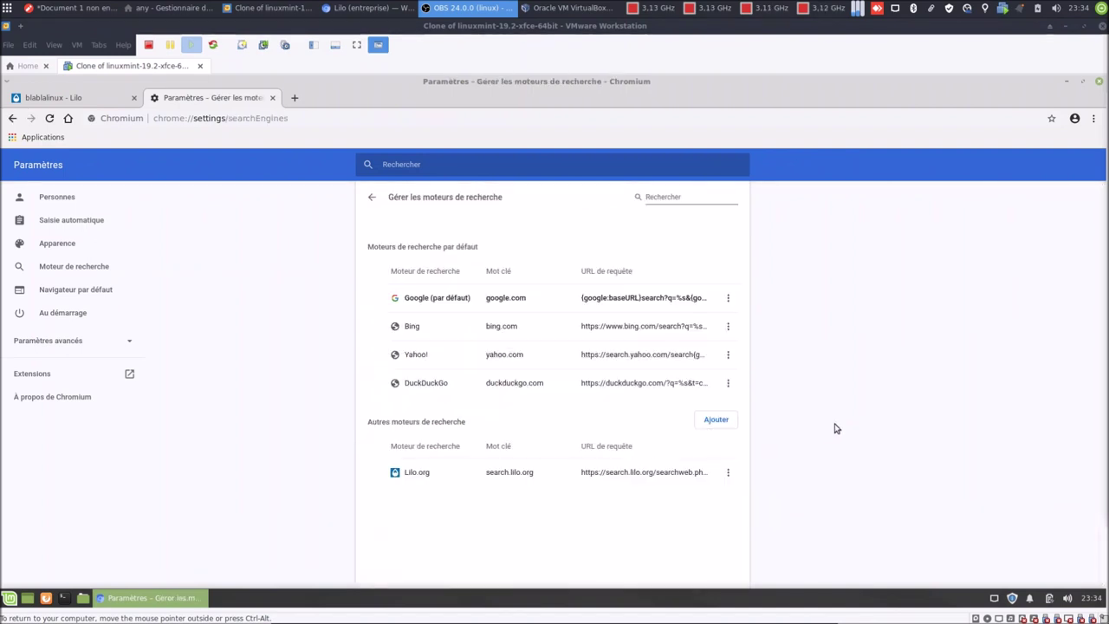
{"action": "left_click", "coordinate": [728, 474]}
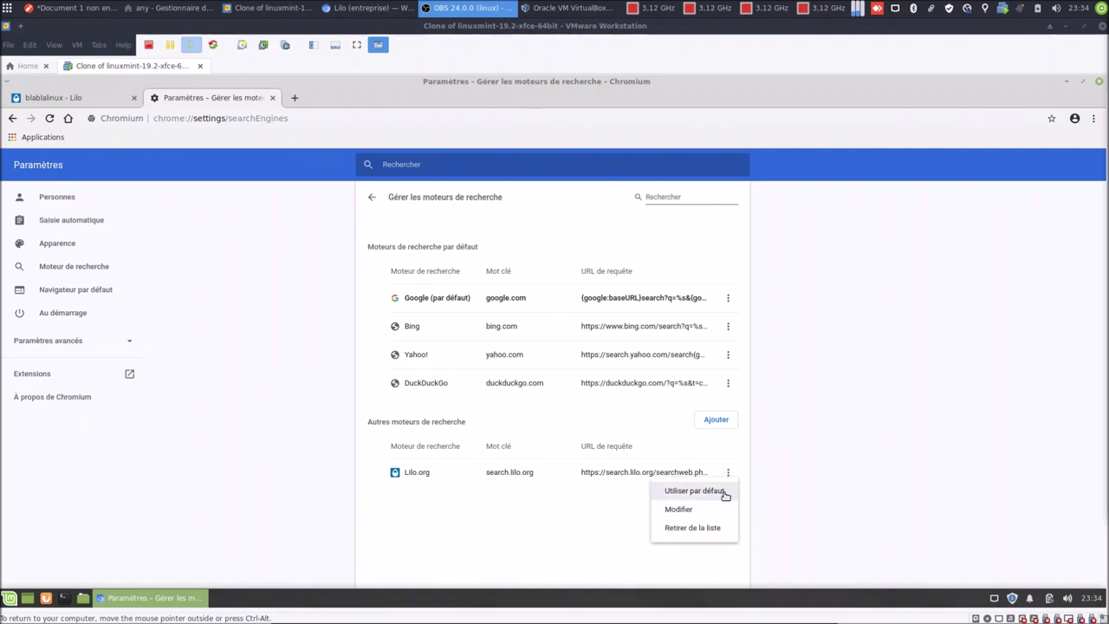
{"action": "left_click", "coordinate": [710, 513]}
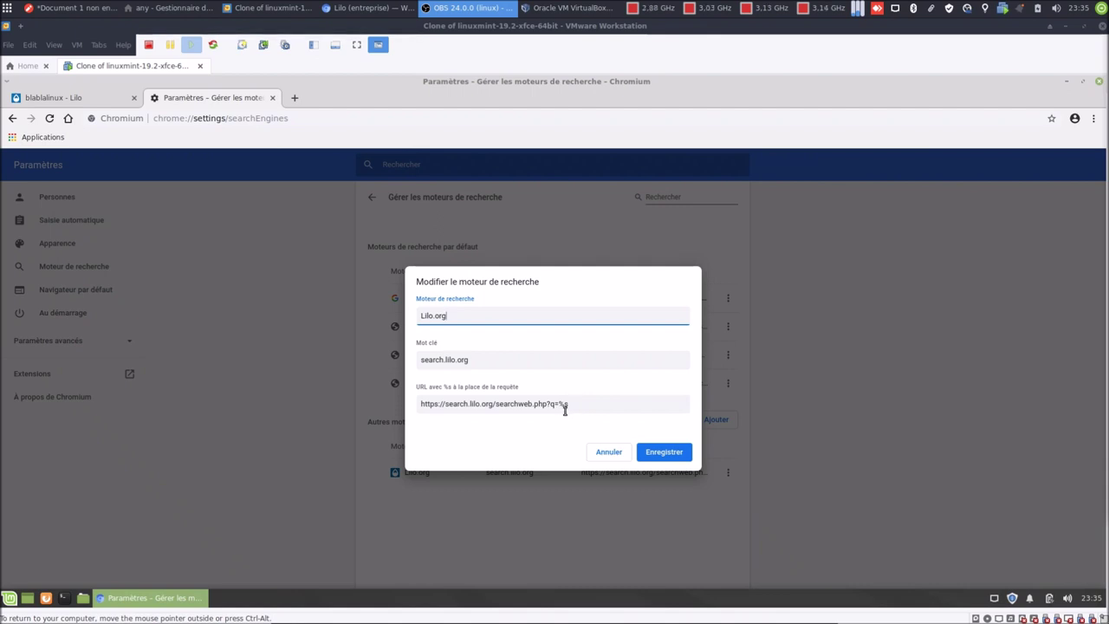
Try replacing Lilo.org's query URL with the copied results address plus %s, then cancel the edit.
{"action": "left_click_drag", "start_coordinate": [579, 405], "coordinate": [411, 404]}
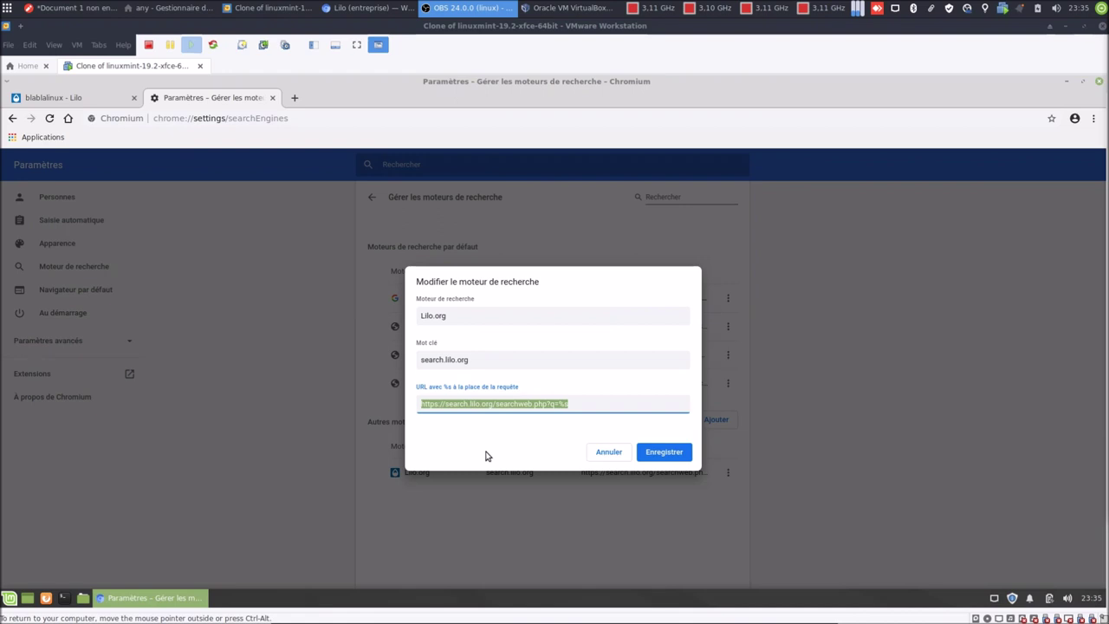
{"action": "key", "text": "ctrl+v"}
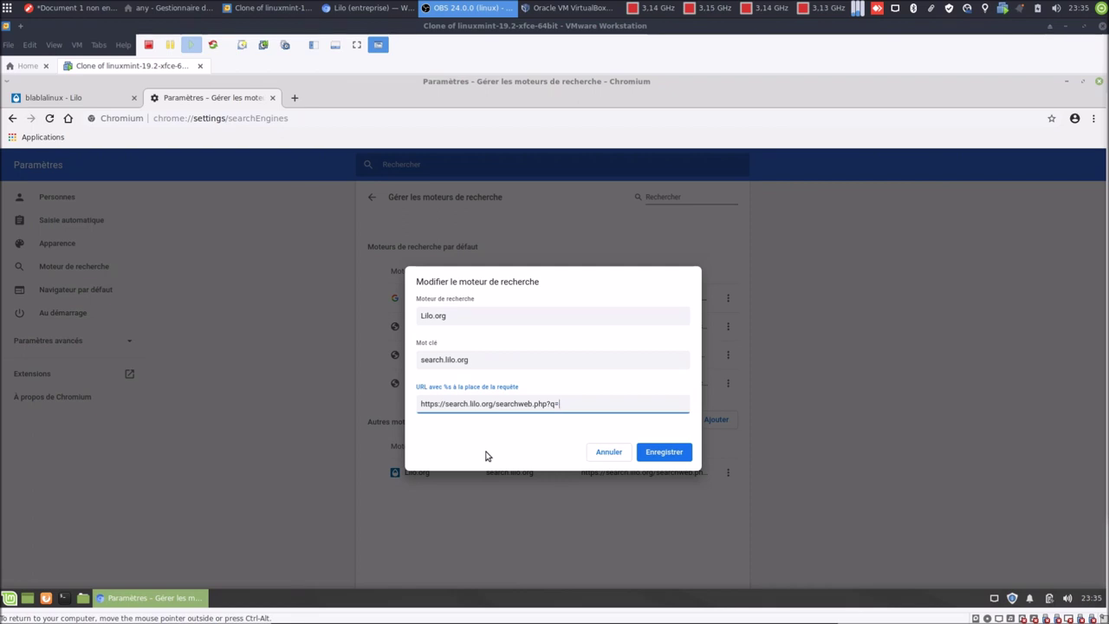
{"action": "type", "text": "%s"}
{"action": "left_click", "coordinate": [613, 458]}
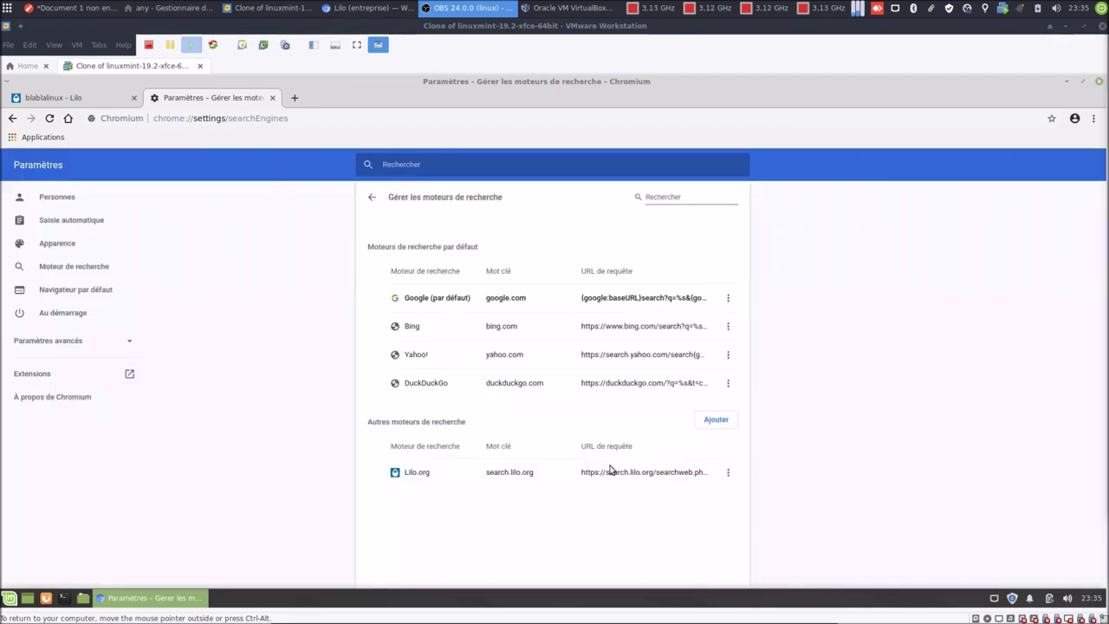
Make Lilo.org the default search engine and search blablalinux from the address bar.
{"action": "left_click", "coordinate": [729, 473]}
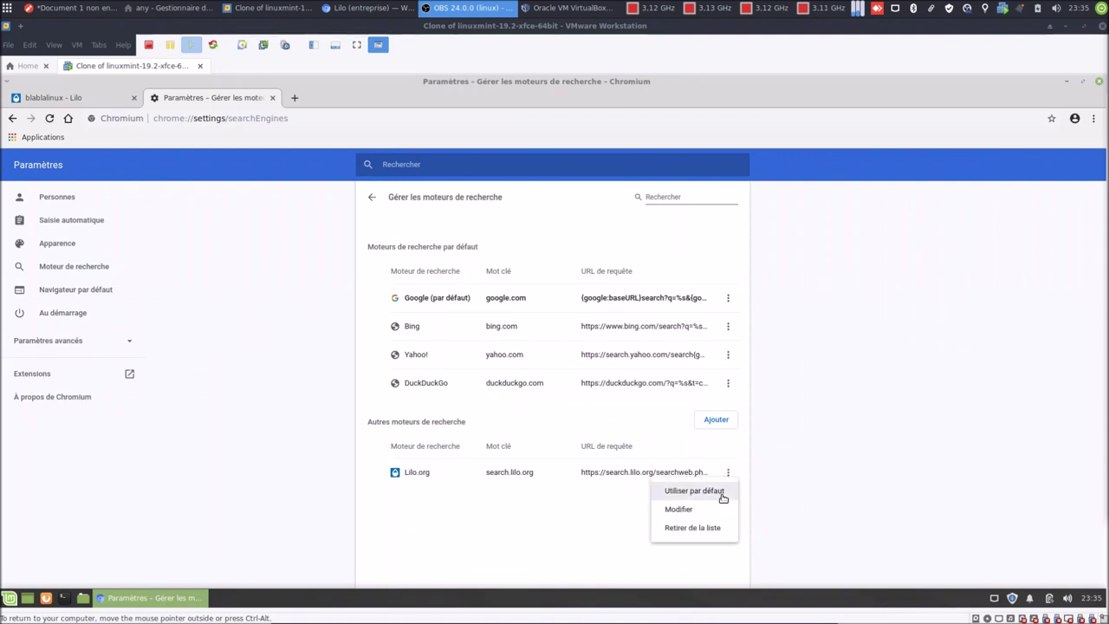
{"action": "left_click", "coordinate": [720, 491]}
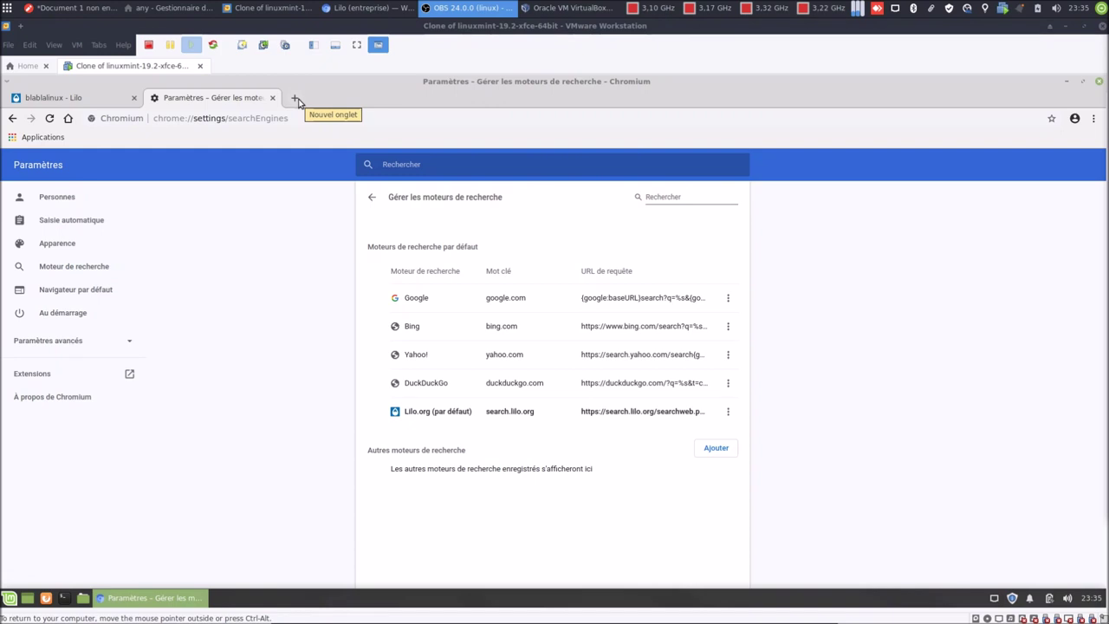
{"action": "left_click", "coordinate": [69, 97]}
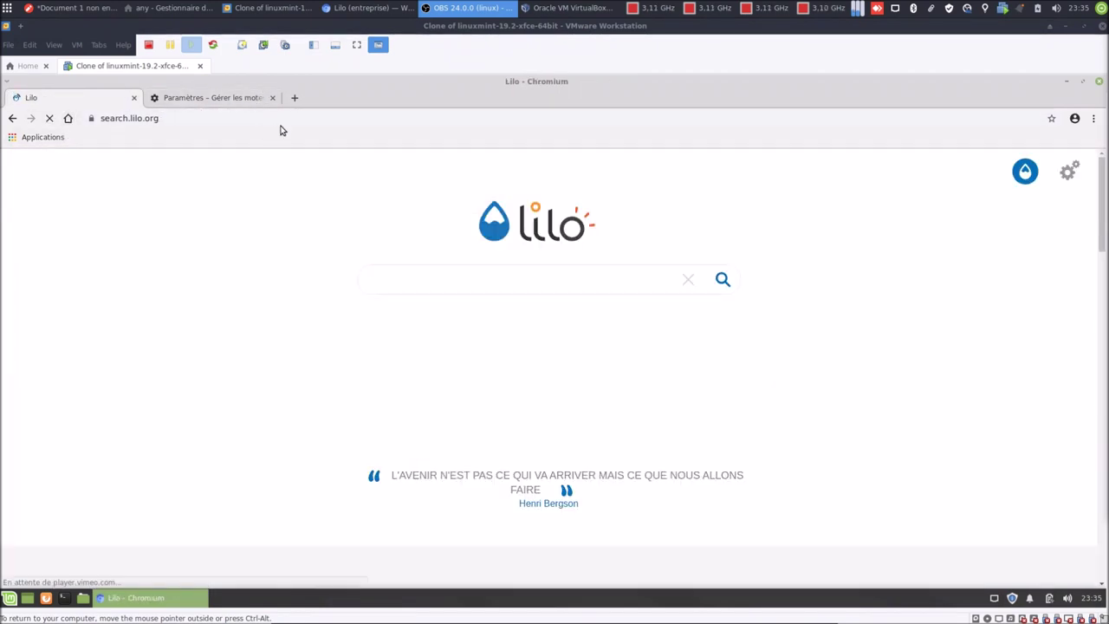
{"action": "left_click", "coordinate": [322, 118]}
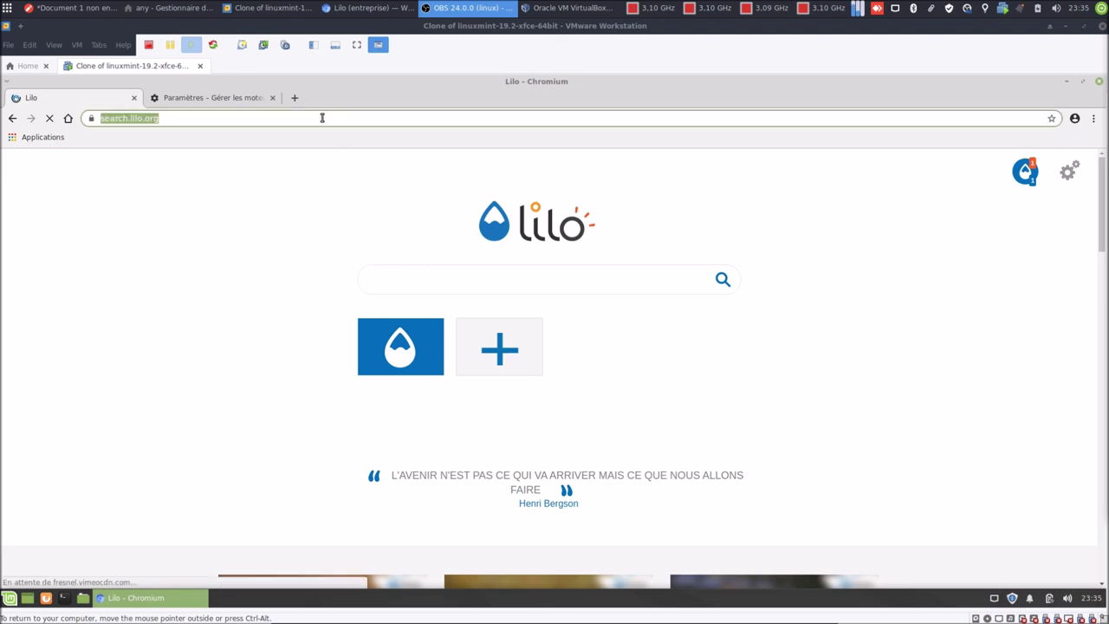
{"action": "type", "text": "blab"}
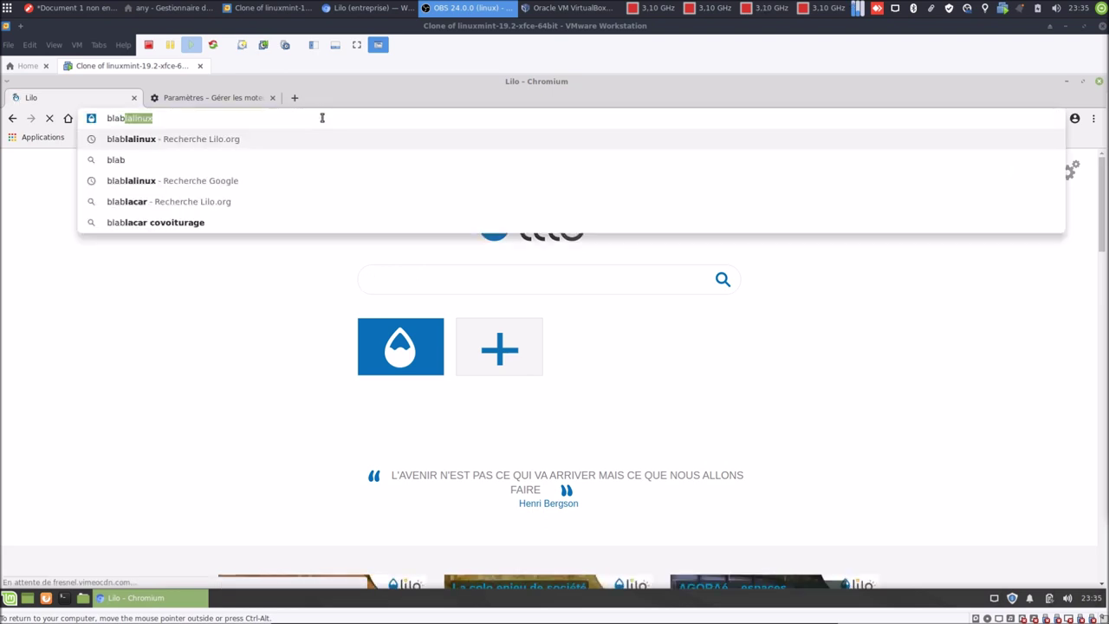
{"action": "type", "text": "lalinux"}
{"action": "key", "text": "Return"}
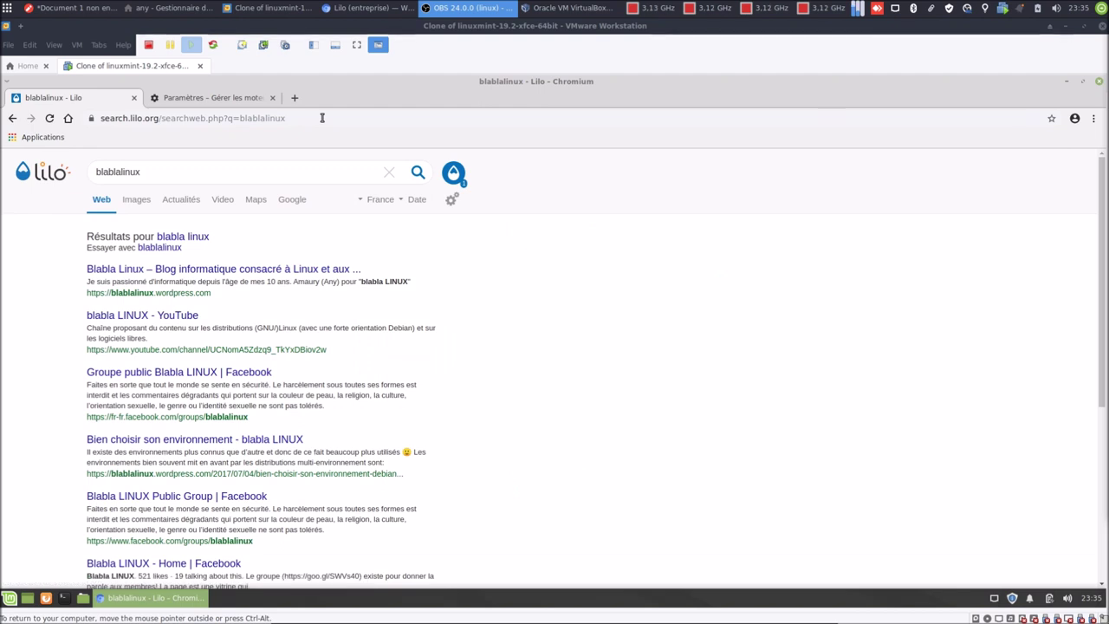
Return home and repeat the blablalinux address-bar search to confirm Lilo results.
{"action": "left_click", "coordinate": [67, 118]}
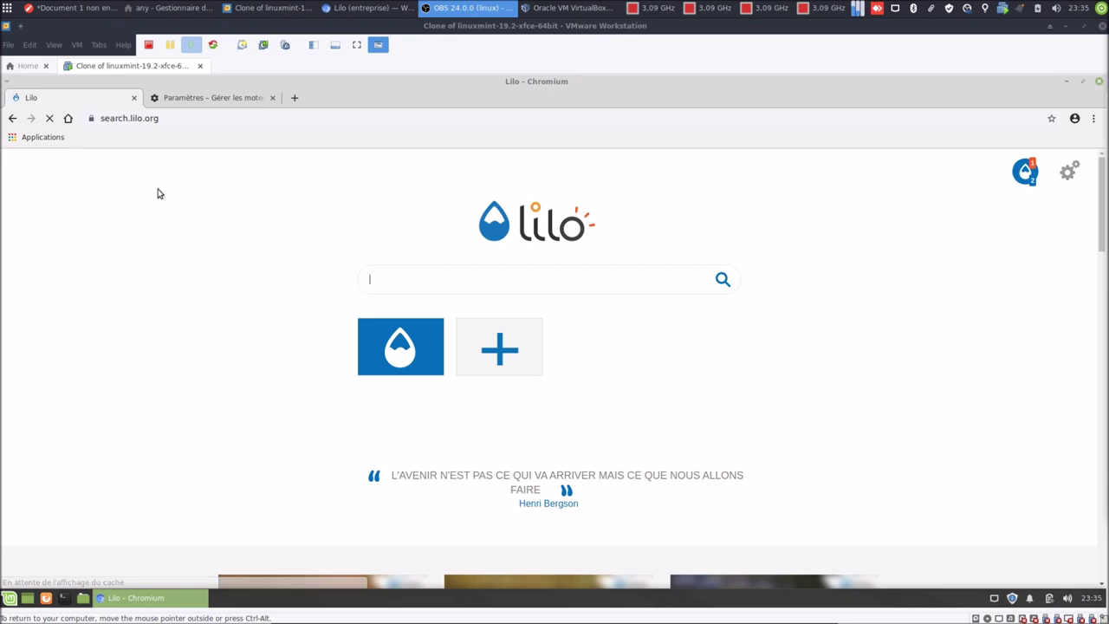
{"action": "left_click", "coordinate": [229, 117]}
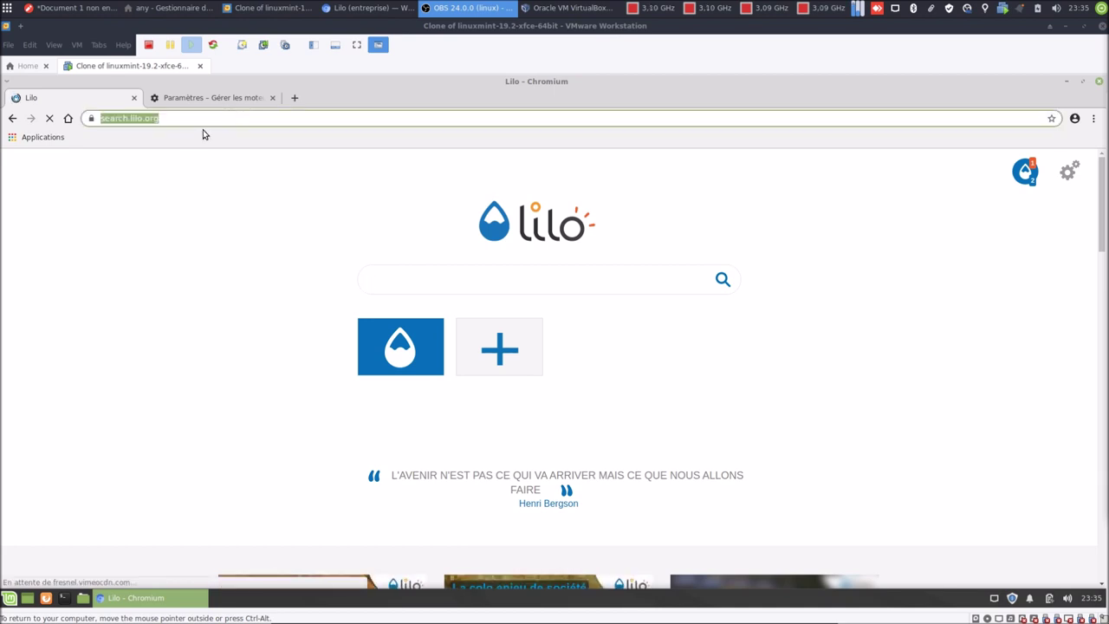
{"action": "type", "text": "blablali"}
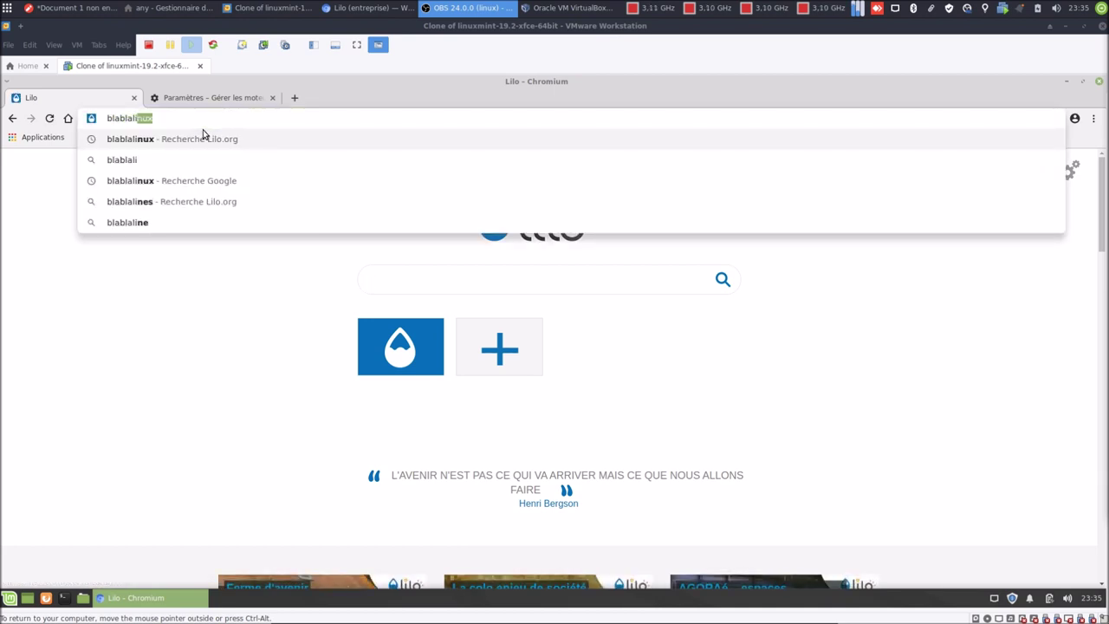
{"action": "type", "text": "nux"}
{"action": "key", "text": "Return"}
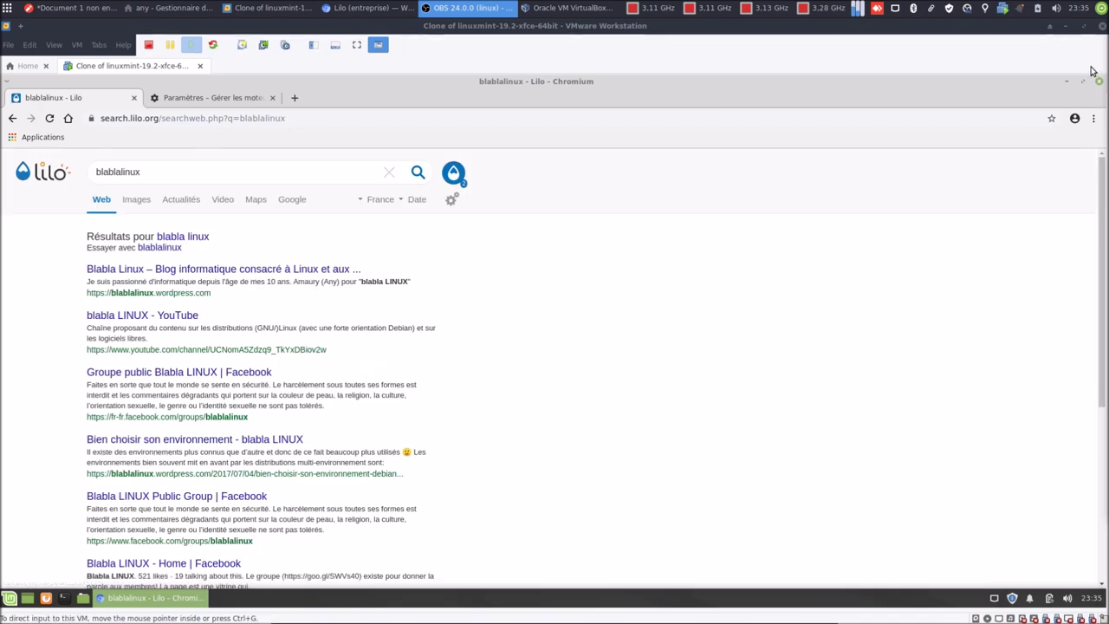
Restart Chromium on Lilo and open a new tab, which shows the default Nouvel onglet page.
{"action": "left_click", "coordinate": [1098, 81]}
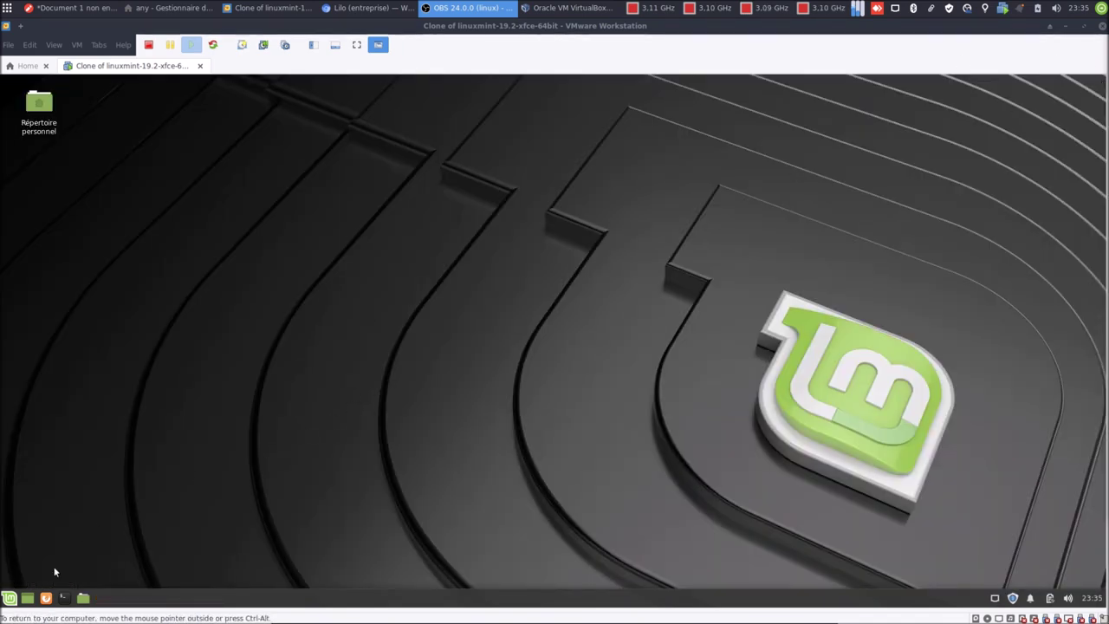
{"action": "left_click", "coordinate": [10, 598]}
{"action": "type", "text": "chr"}
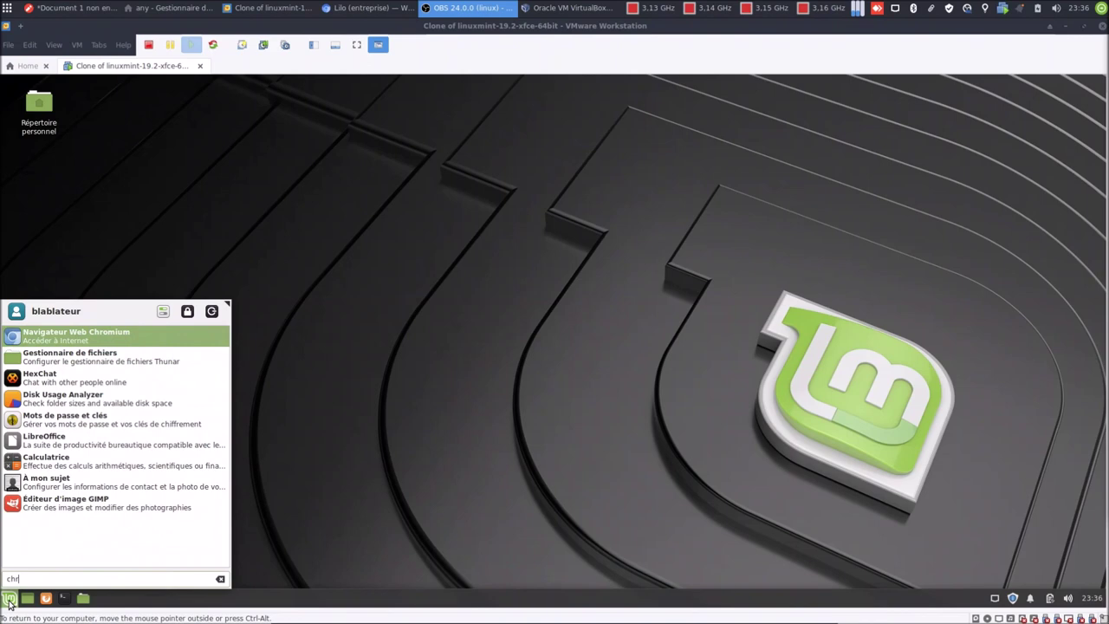
{"action": "key", "text": "Return"}
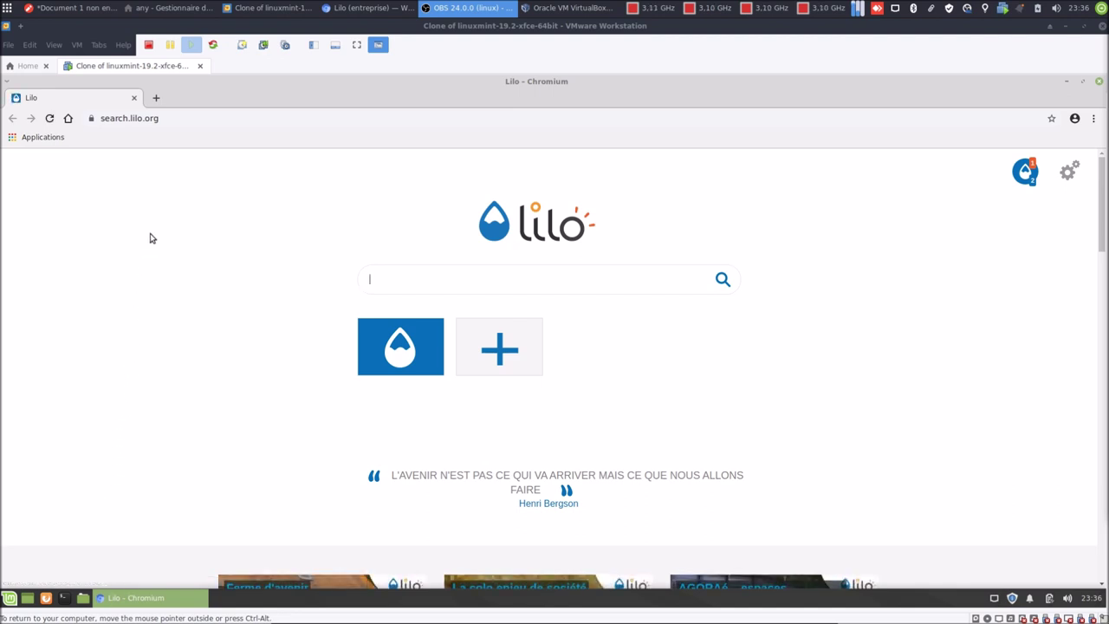
{"action": "left_click", "coordinate": [156, 97]}
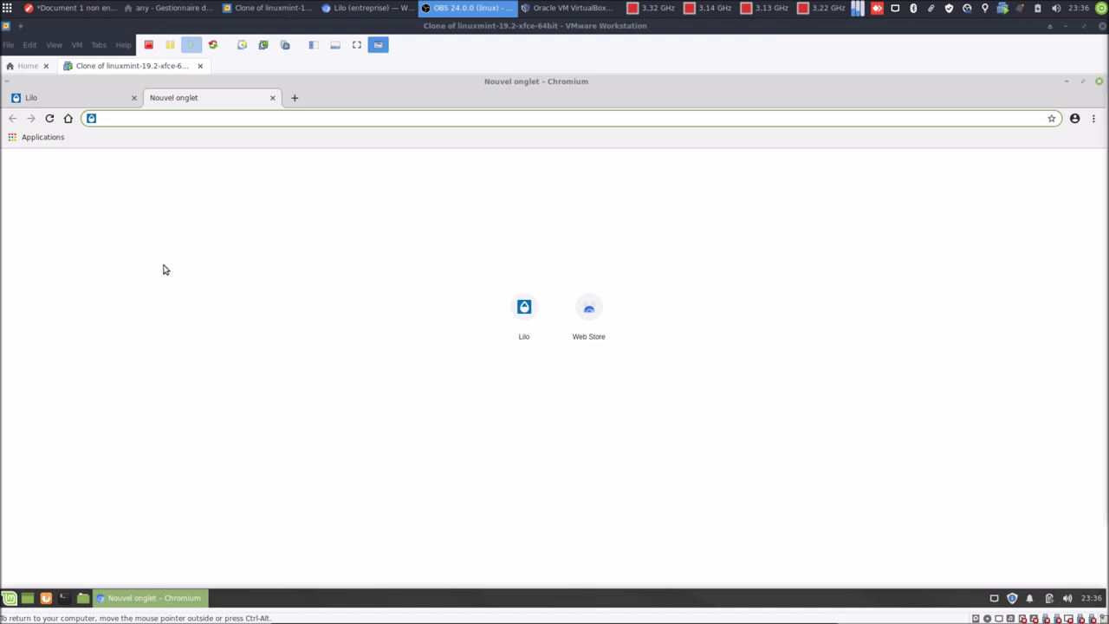
{"action": "left_click", "coordinate": [273, 98]}
{"action": "left_click", "coordinate": [1095, 118]}
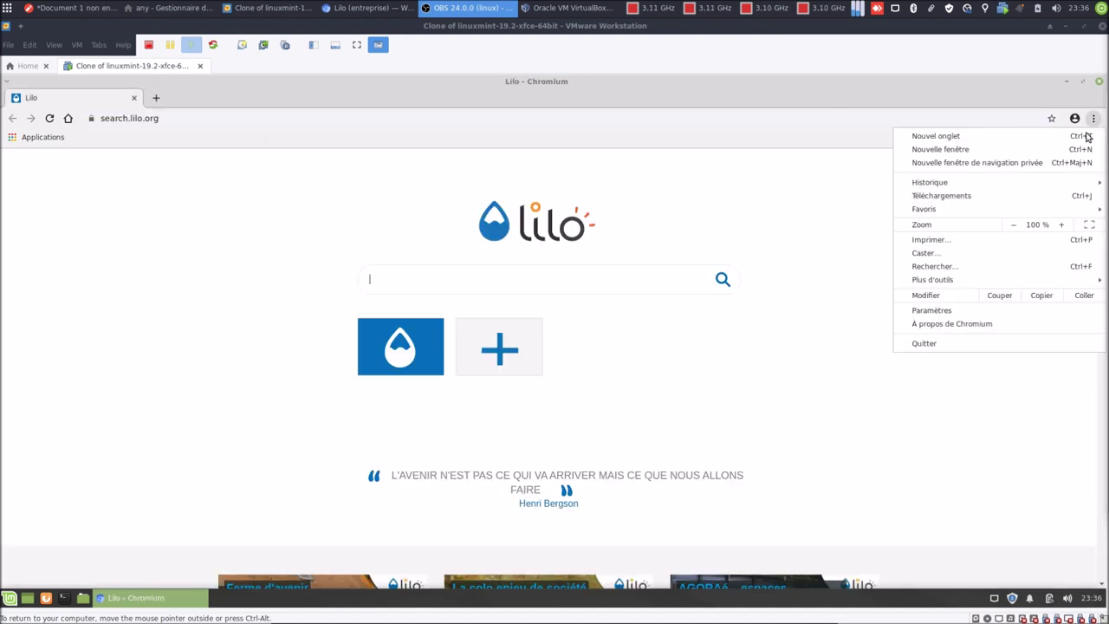
{"action": "mouse_move", "coordinate": [998, 283]}
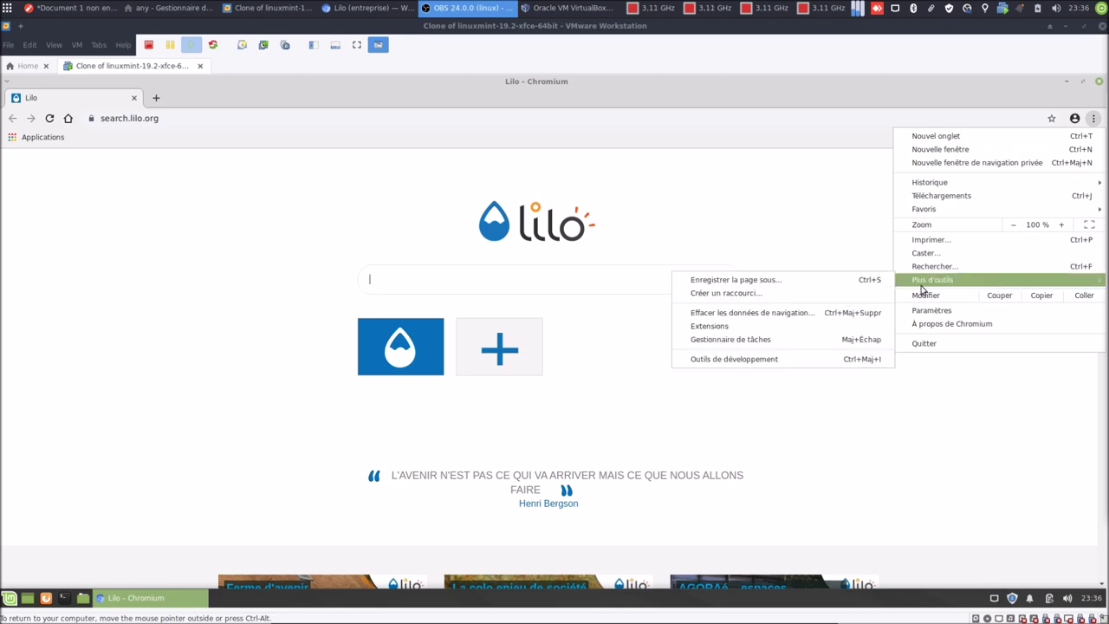
{"action": "left_click", "coordinate": [748, 327]}
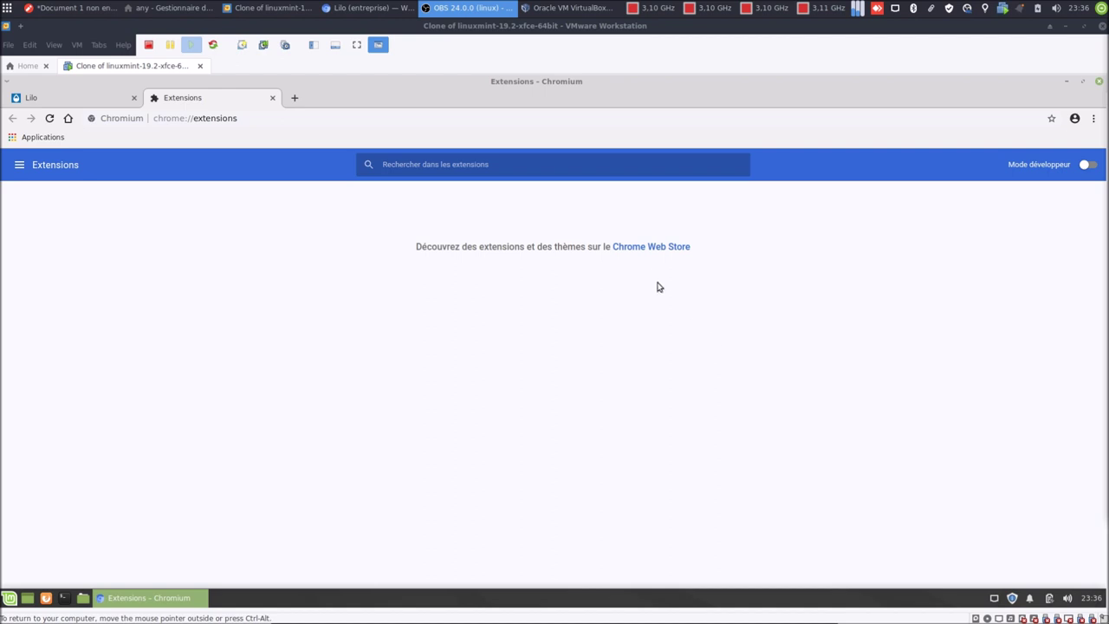
{"action": "left_click", "coordinate": [642, 250]}
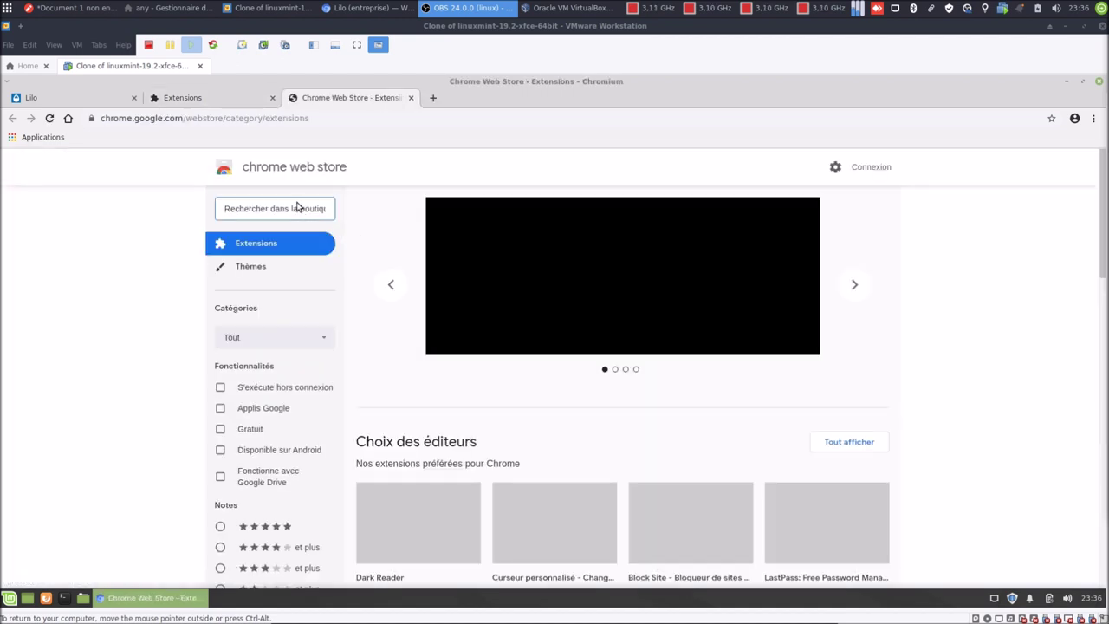
{"action": "left_click", "coordinate": [296, 209]}
{"action": "type", "text": "lilo"}
{"action": "key", "text": "Return"}
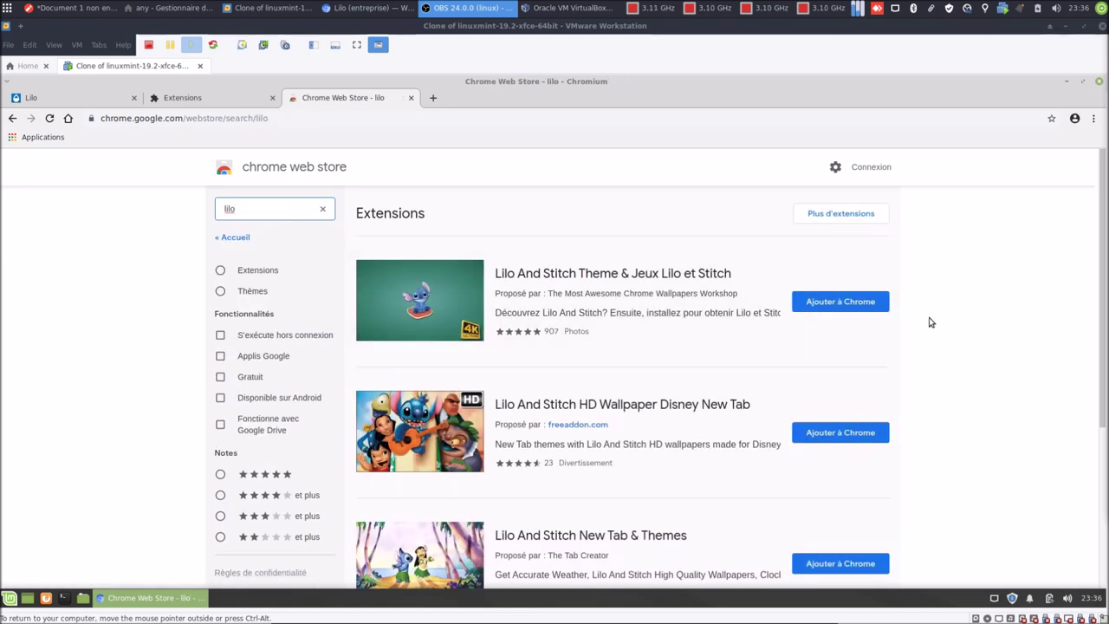
{"action": "scroll", "coordinate": [928, 321], "scroll_direction": "down", "scroll_amount": 3}
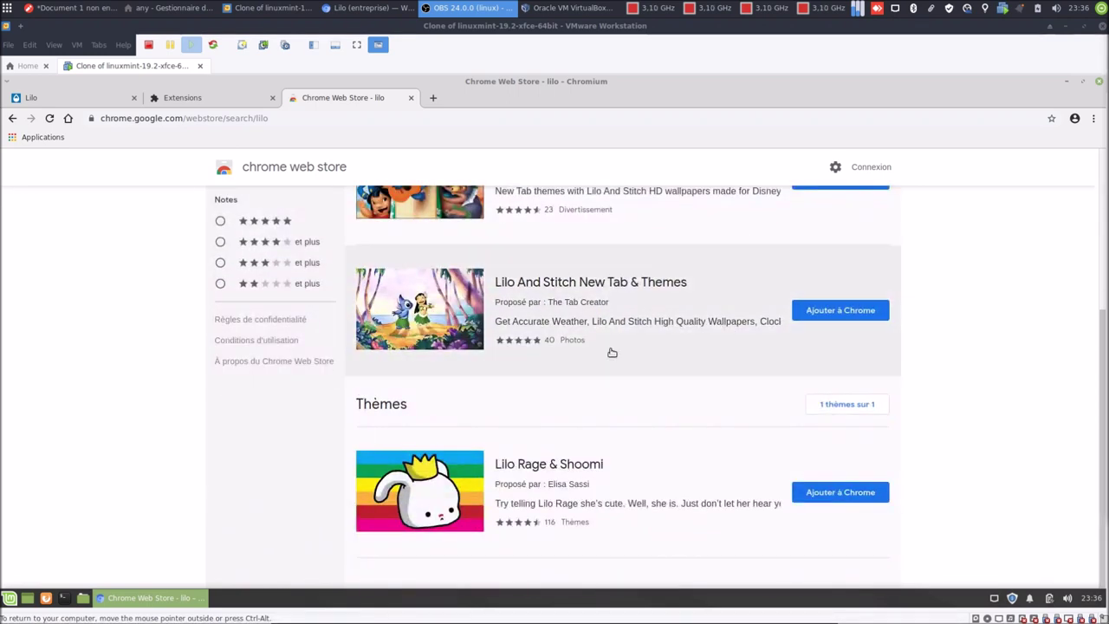
{"action": "scroll", "coordinate": [590, 357], "scroll_direction": "up", "scroll_amount": 2}
{"action": "scroll", "coordinate": [511, 357], "scroll_direction": "up", "scroll_amount": 2}
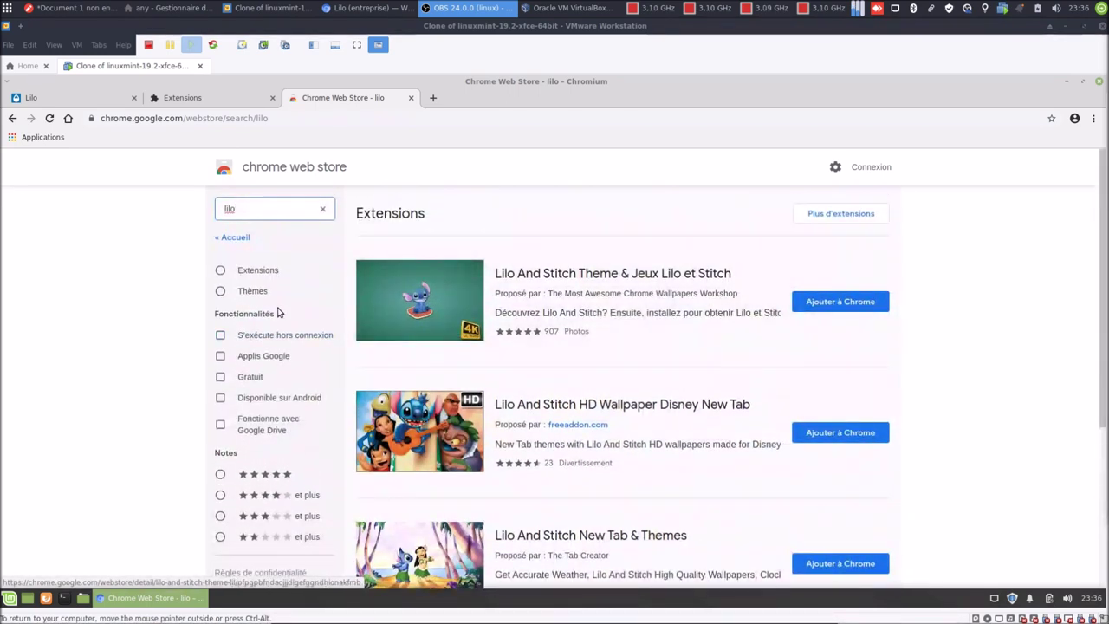
{"action": "left_click", "coordinate": [251, 271]}
{"action": "scroll", "coordinate": [966, 322], "scroll_direction": "down", "scroll_amount": 5}
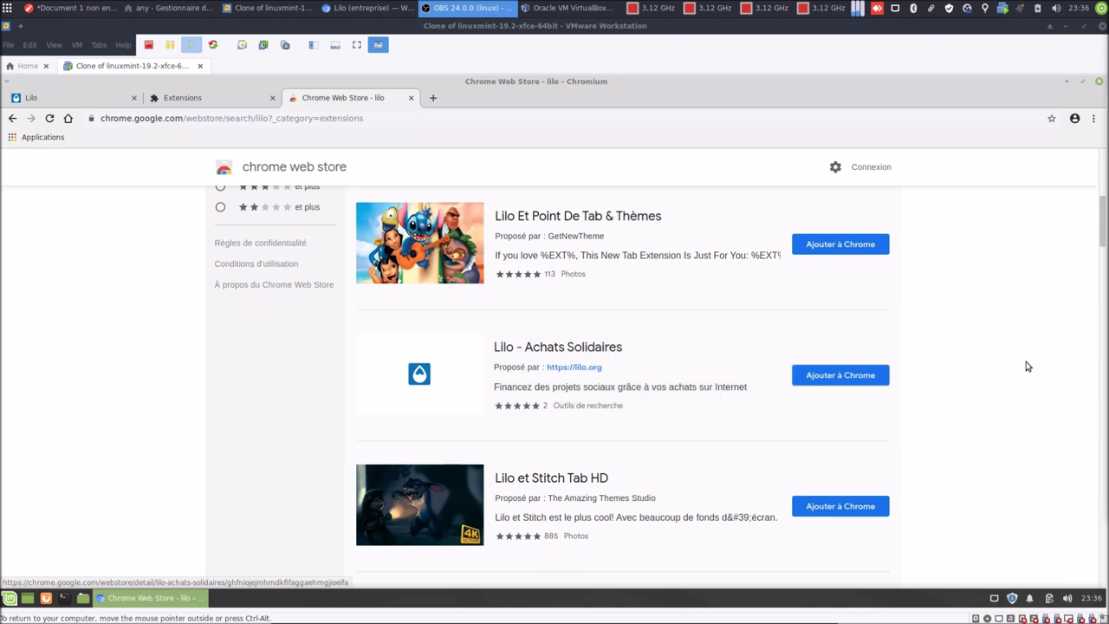
{"action": "scroll", "coordinate": [1026, 367], "scroll_direction": "down", "scroll_amount": 4}
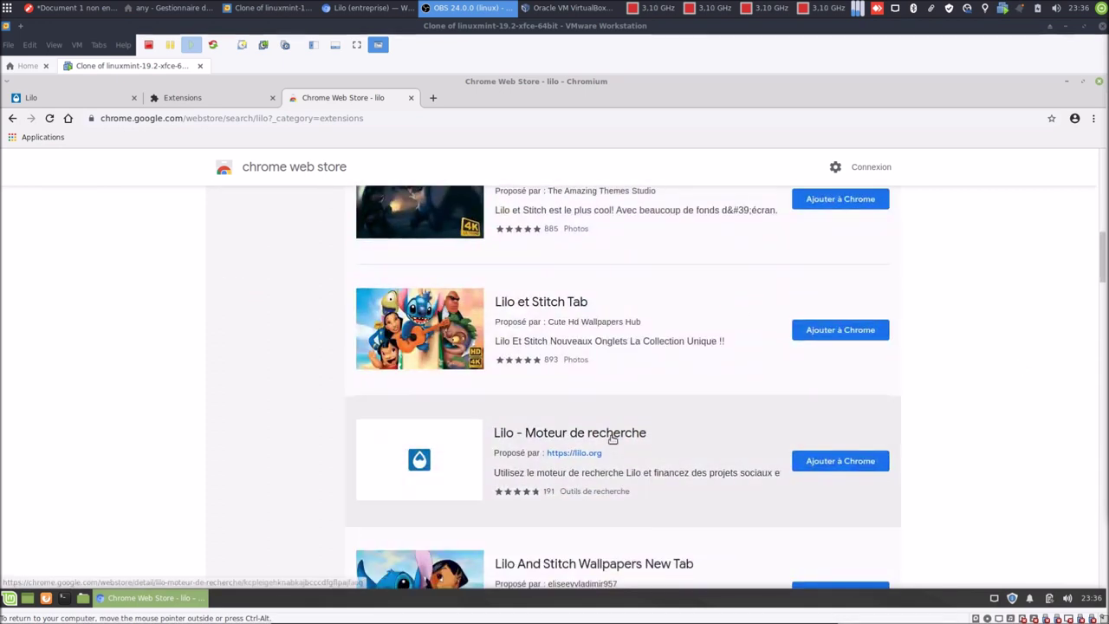
{"action": "scroll", "coordinate": [936, 389], "scroll_direction": "down", "scroll_amount": 3}
{"action": "scroll", "coordinate": [939, 390], "scroll_direction": "down", "scroll_amount": 10}
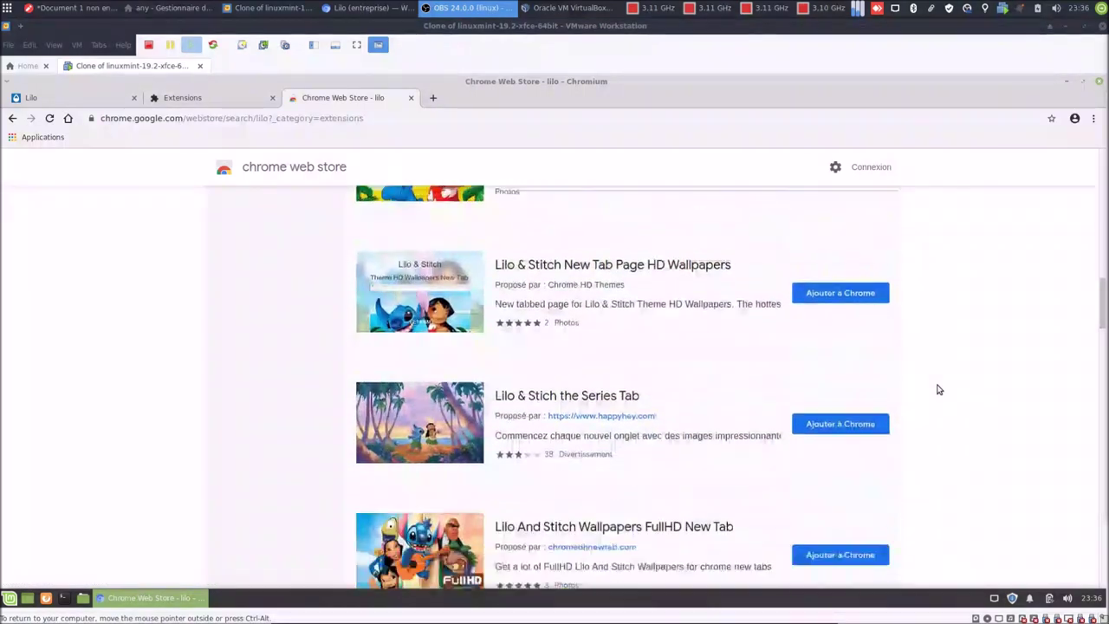
{"action": "scroll", "coordinate": [938, 389], "scroll_direction": "down", "scroll_amount": 2}
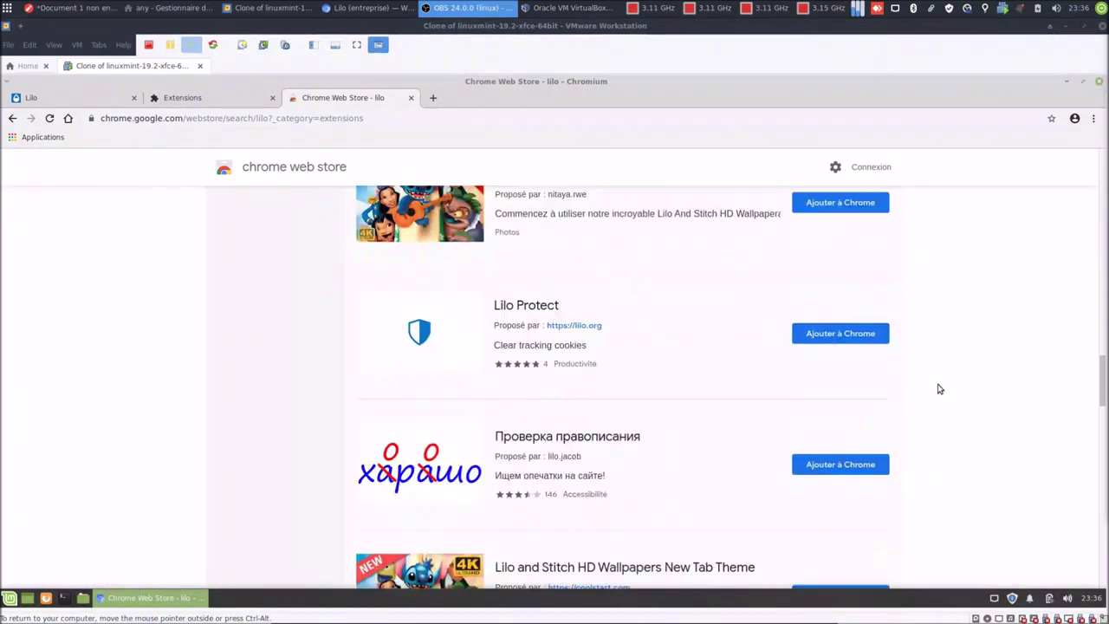
{"action": "scroll", "coordinate": [830, 423], "scroll_direction": "down", "scroll_amount": 1}
{"action": "scroll", "coordinate": [830, 423], "scroll_direction": "down", "scroll_amount": 12}
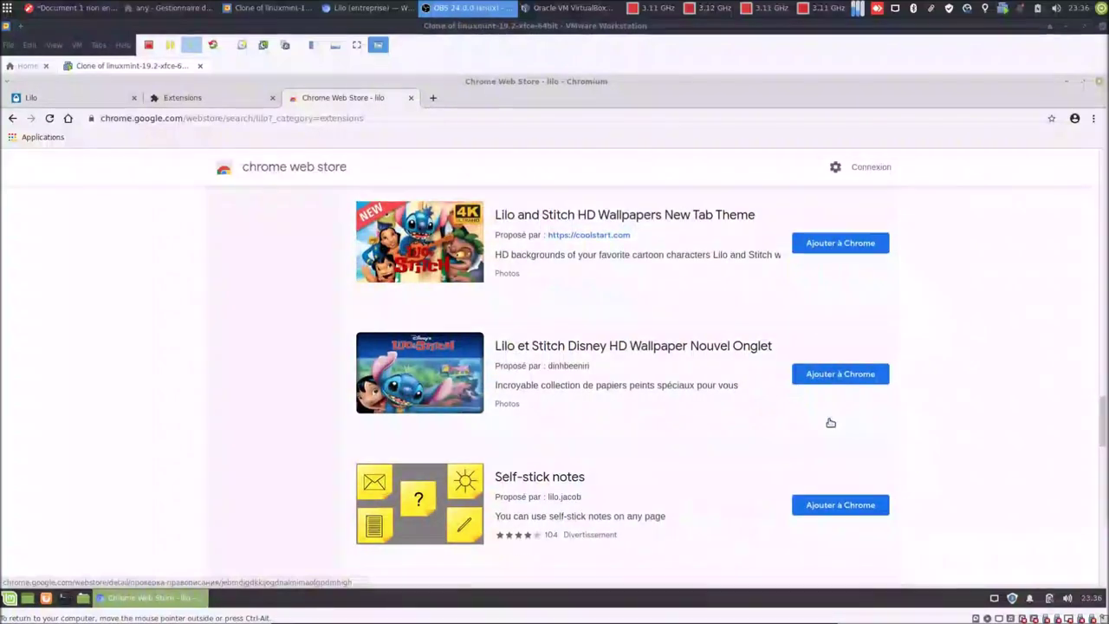
{"action": "scroll", "coordinate": [825, 428], "scroll_direction": "up", "scroll_amount": 12}
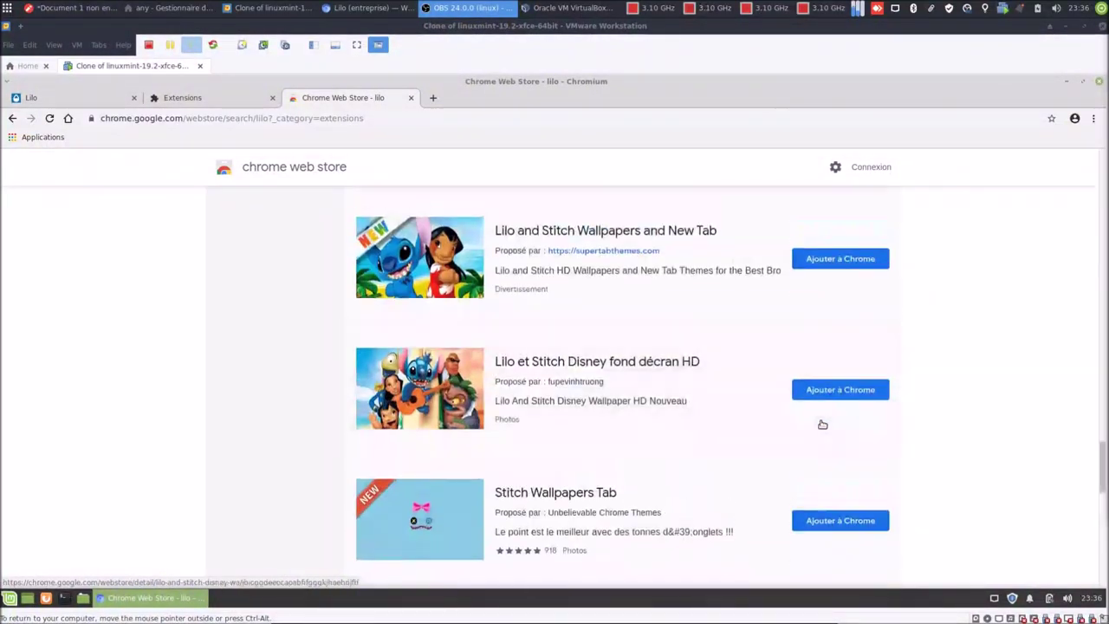
{"action": "scroll", "coordinate": [825, 413], "scroll_direction": "up", "scroll_amount": 12}
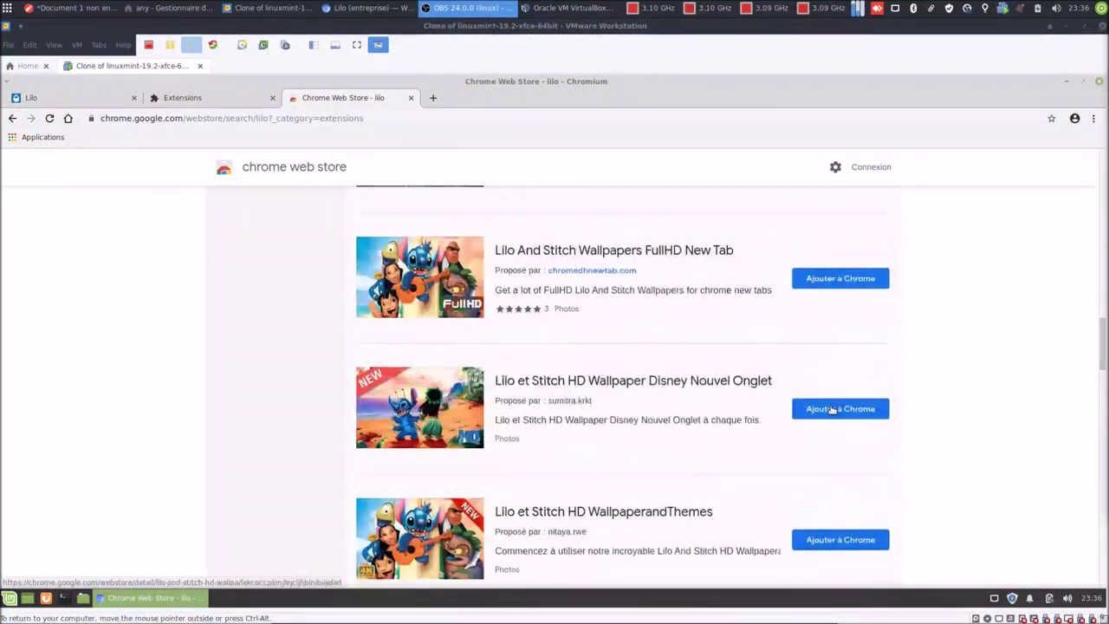
{"action": "scroll", "coordinate": [855, 375], "scroll_direction": "up", "scroll_amount": 12}
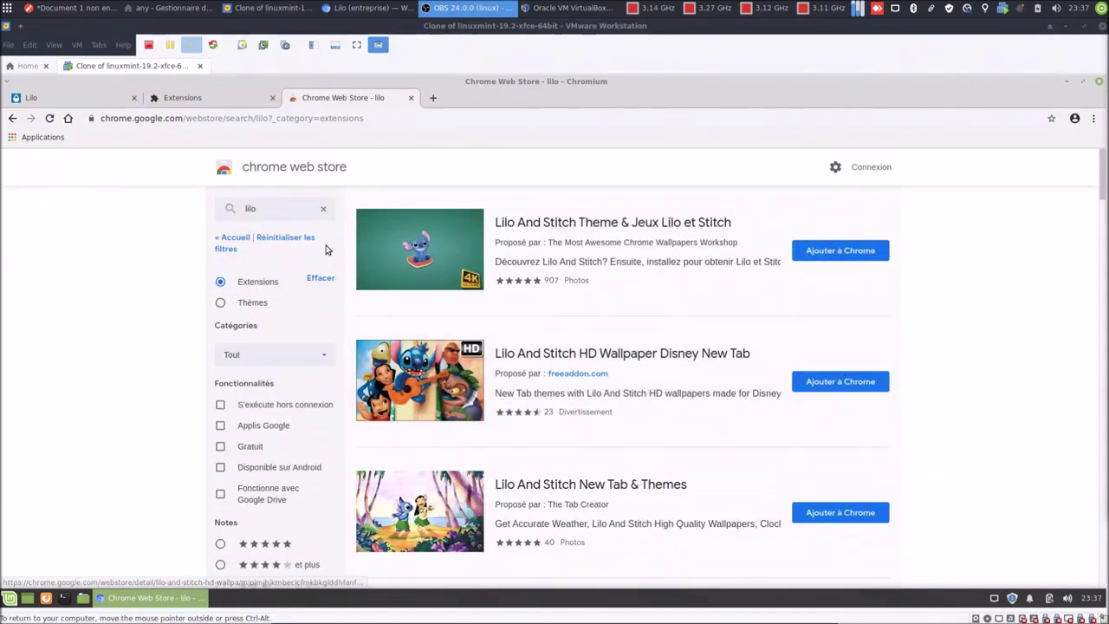
Search the Chrome Web Store for 'new tab redirect' and install the New Tab Redirect extension.
{"action": "left_click", "coordinate": [323, 209]}
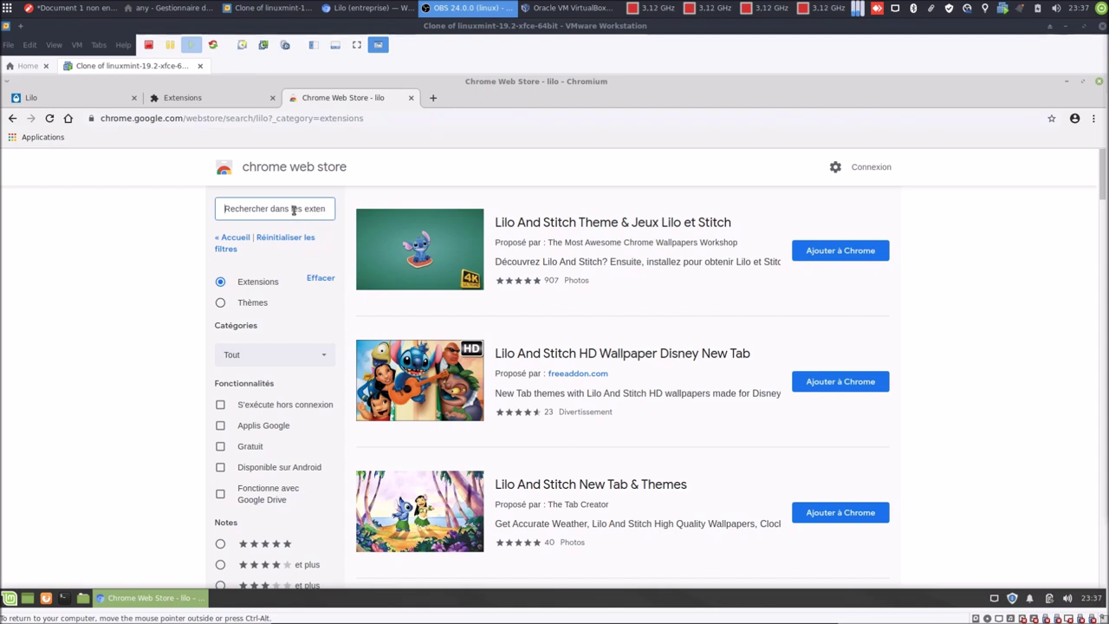
{"action": "type", "text": "new"}
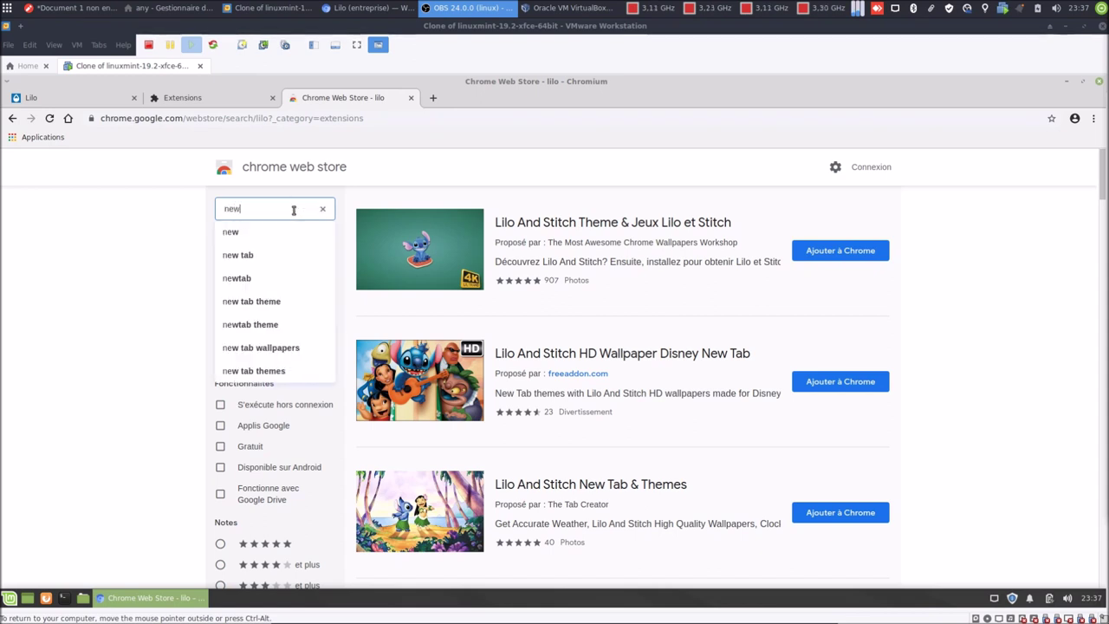
{"action": "type", "text": " tab redirect"}
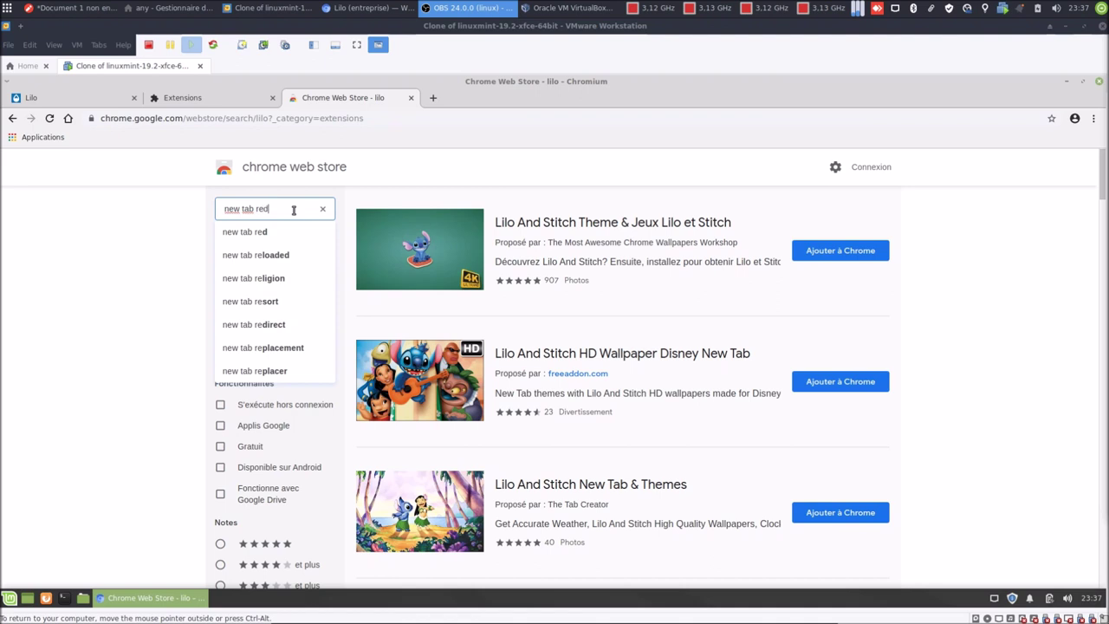
{"action": "key", "text": "Return"}
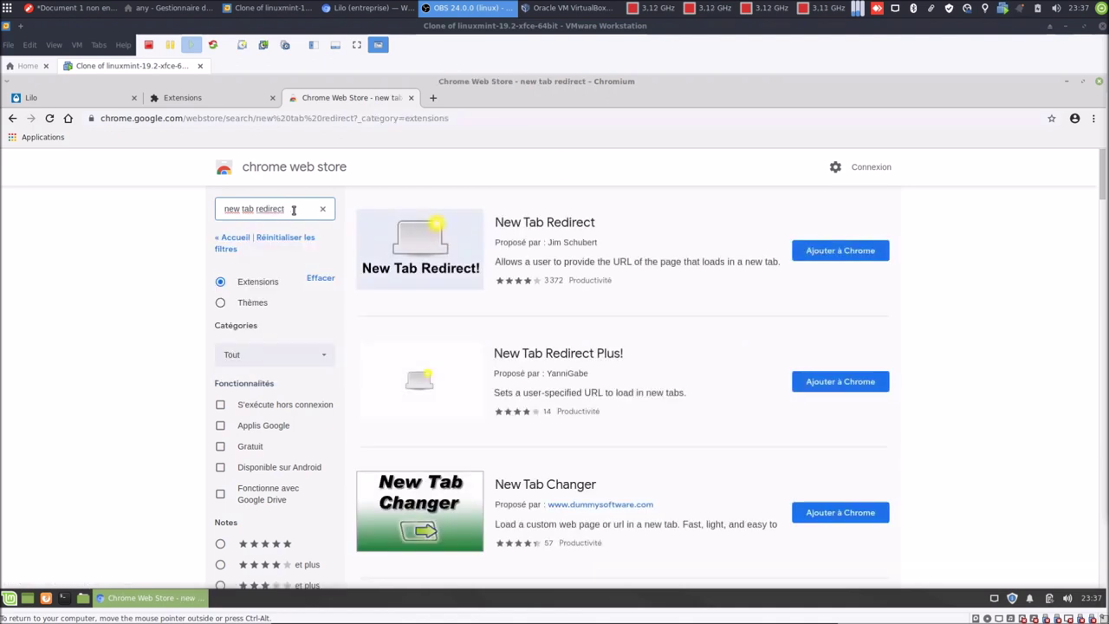
{"action": "left_click", "coordinate": [819, 250]}
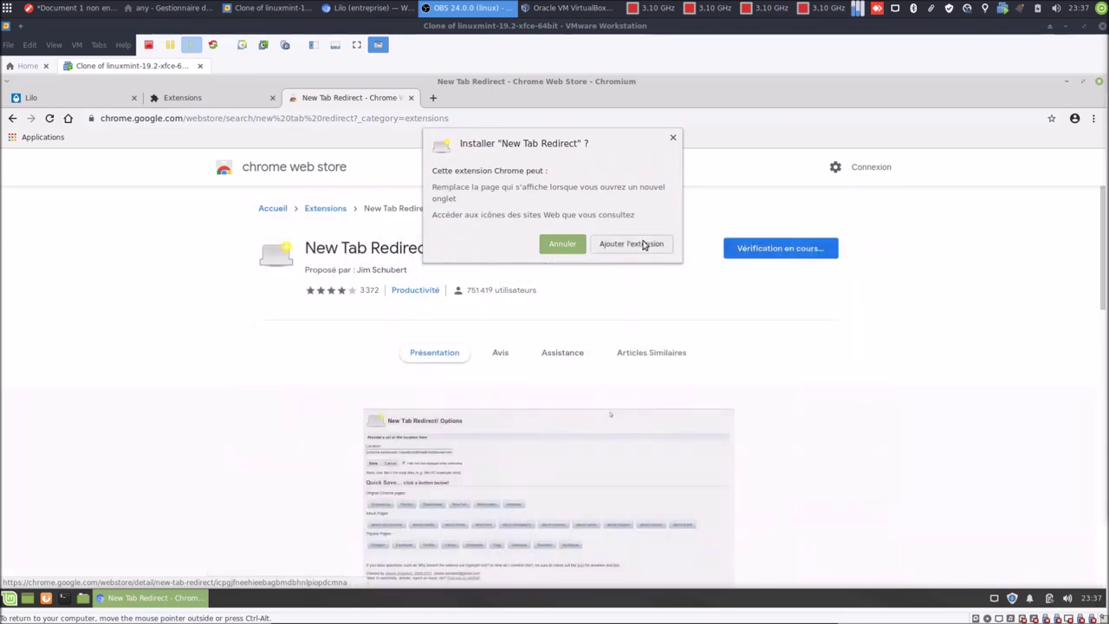
{"action": "left_click", "coordinate": [645, 244]}
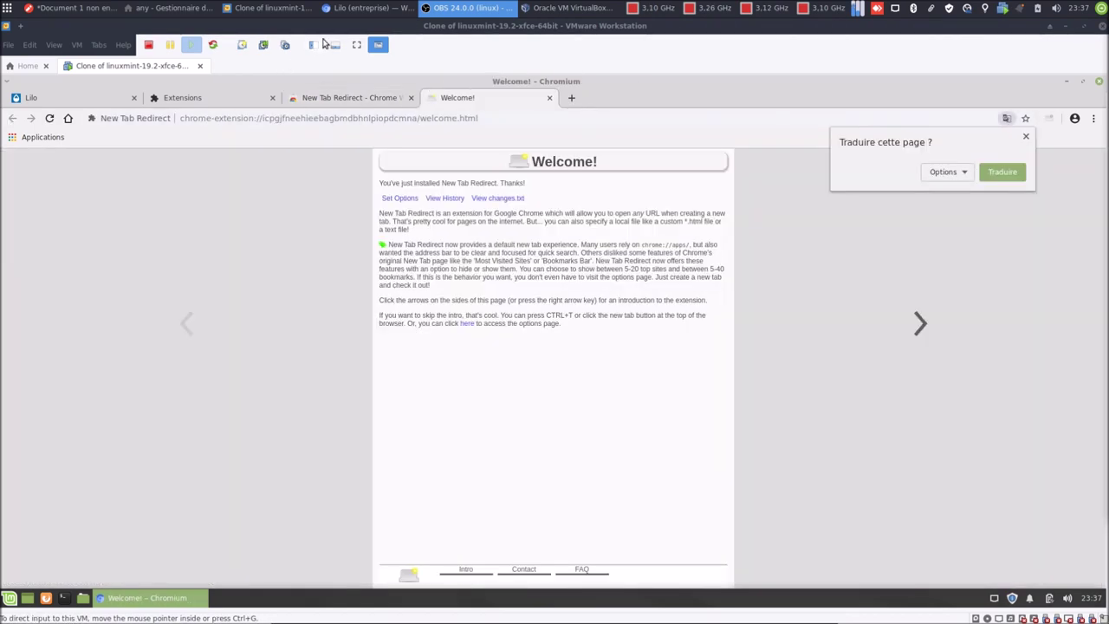
{"action": "left_click", "coordinate": [364, 9]}
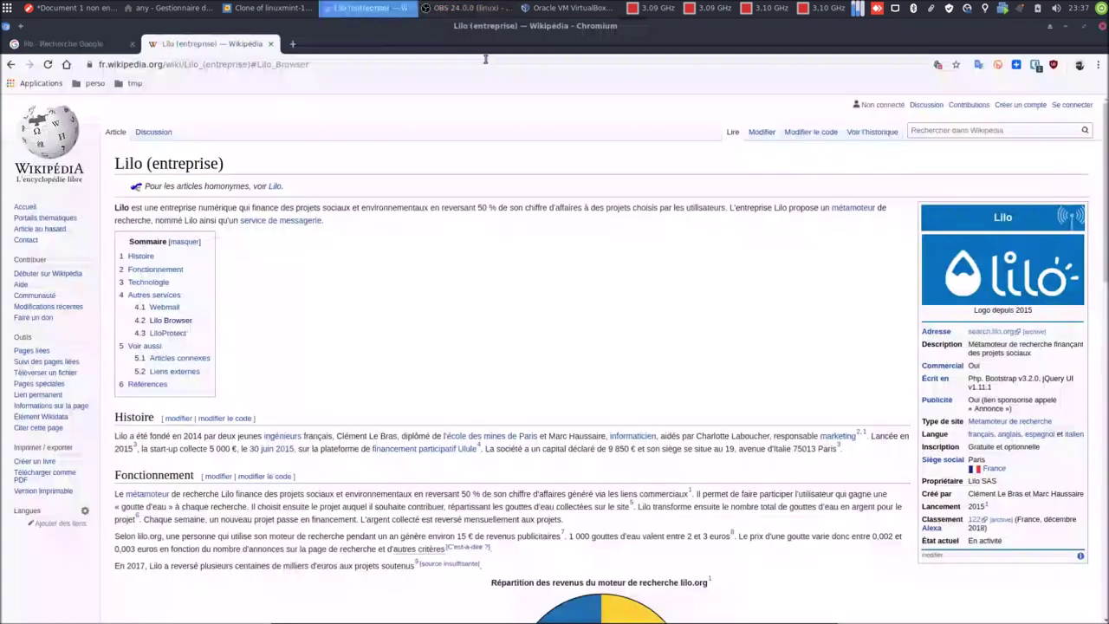
Leave the host browser and return to the Linux Mint virtual machine window.
{"action": "left_click", "coordinate": [1098, 66]}
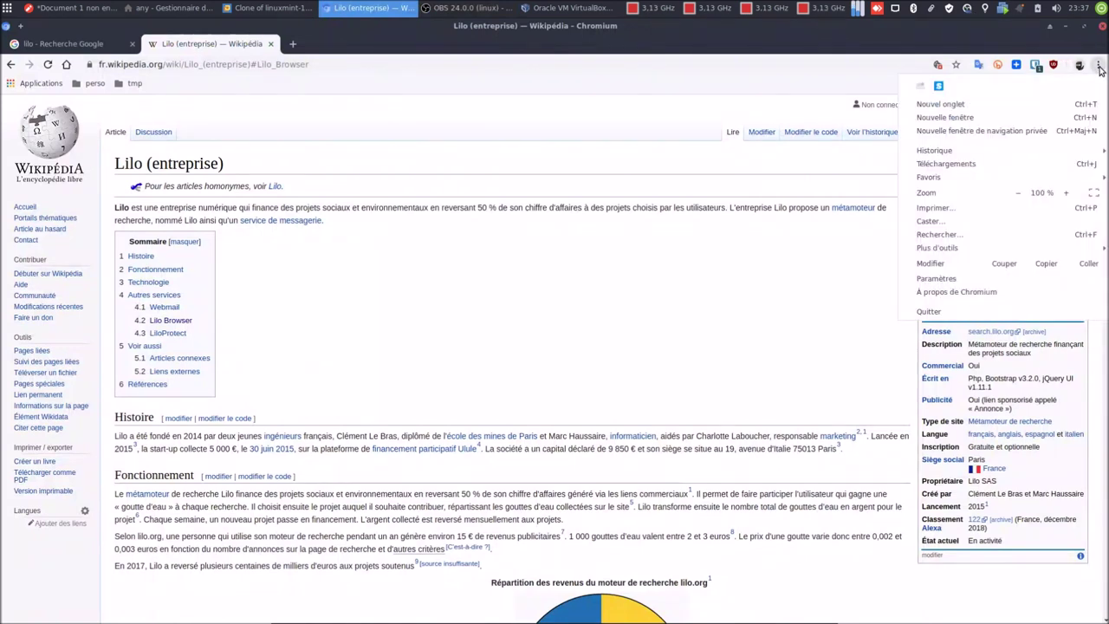
{"action": "left_click", "coordinate": [539, 93]}
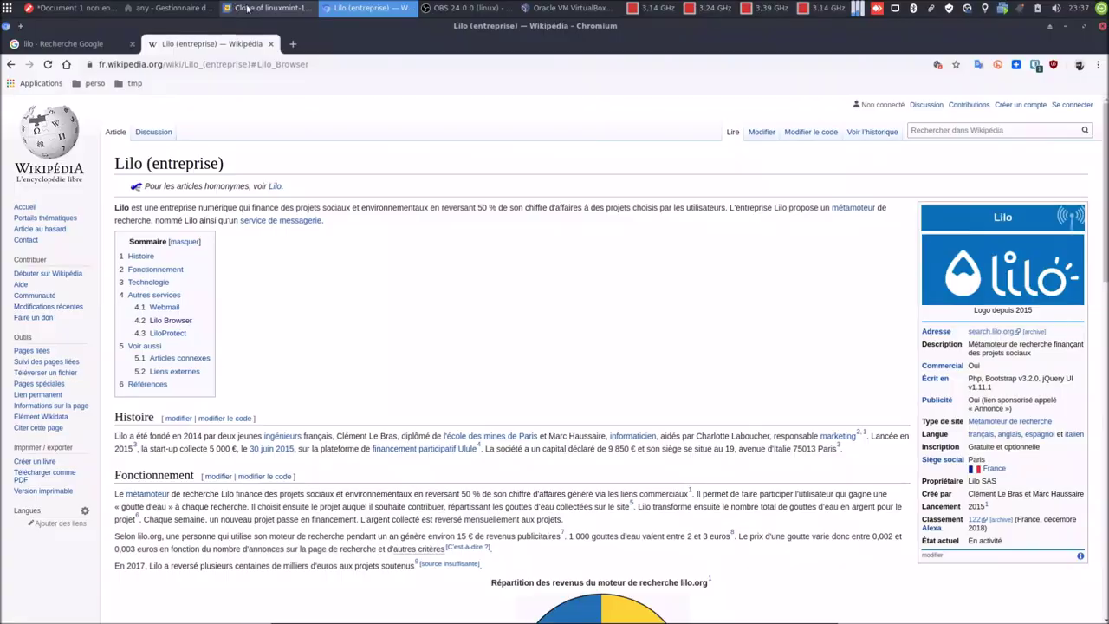
{"action": "left_click", "coordinate": [247, 8]}
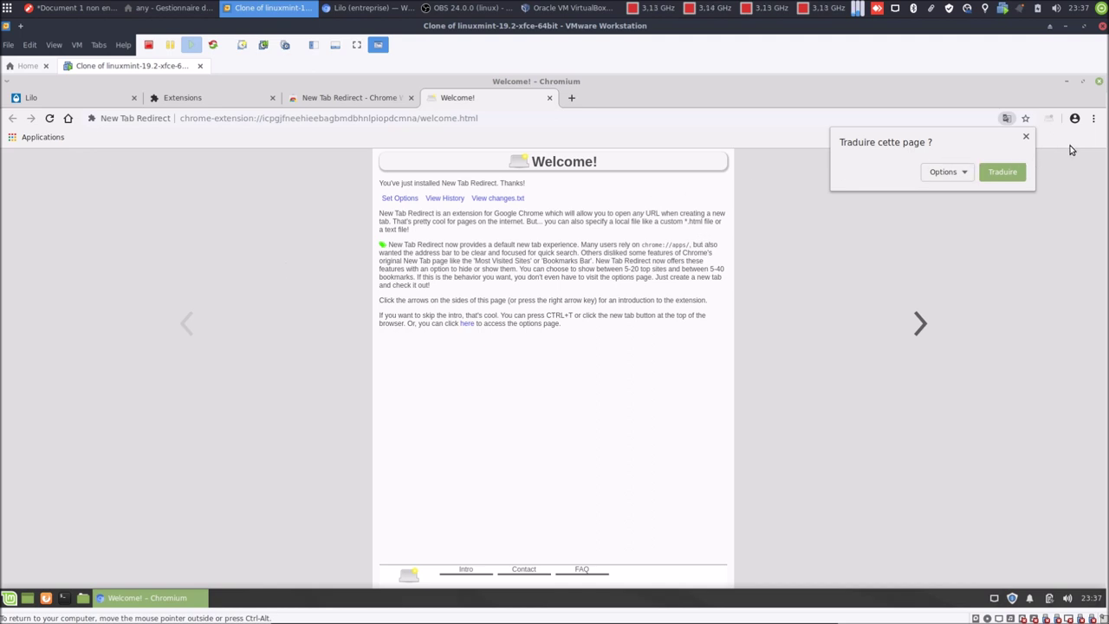
{"action": "right_click", "coordinate": [1049, 120]}
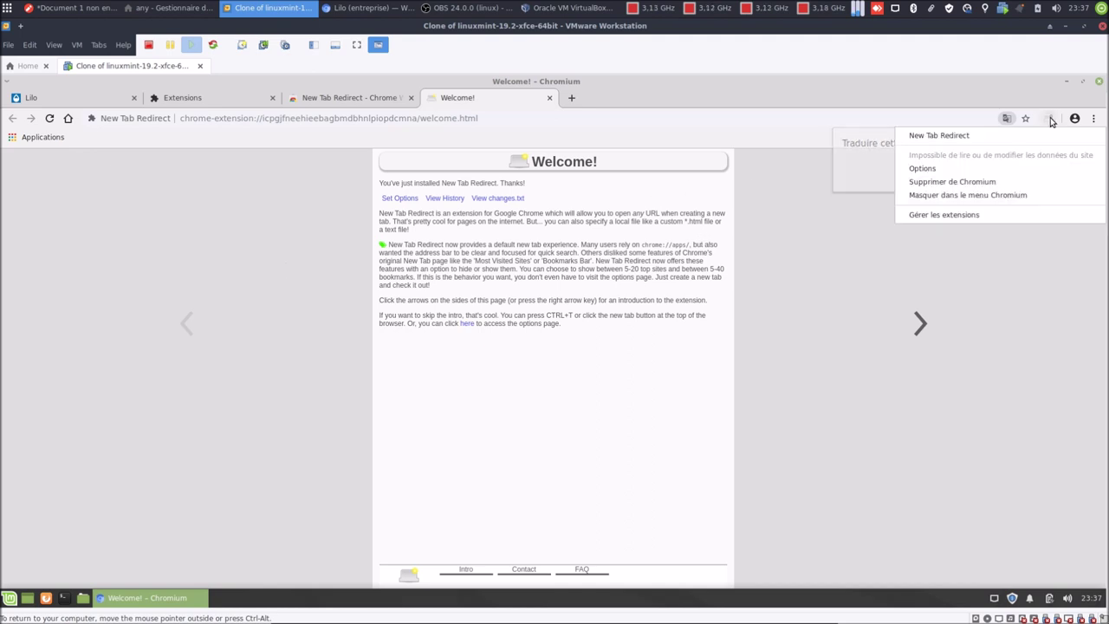
{"action": "left_click", "coordinate": [1015, 167]}
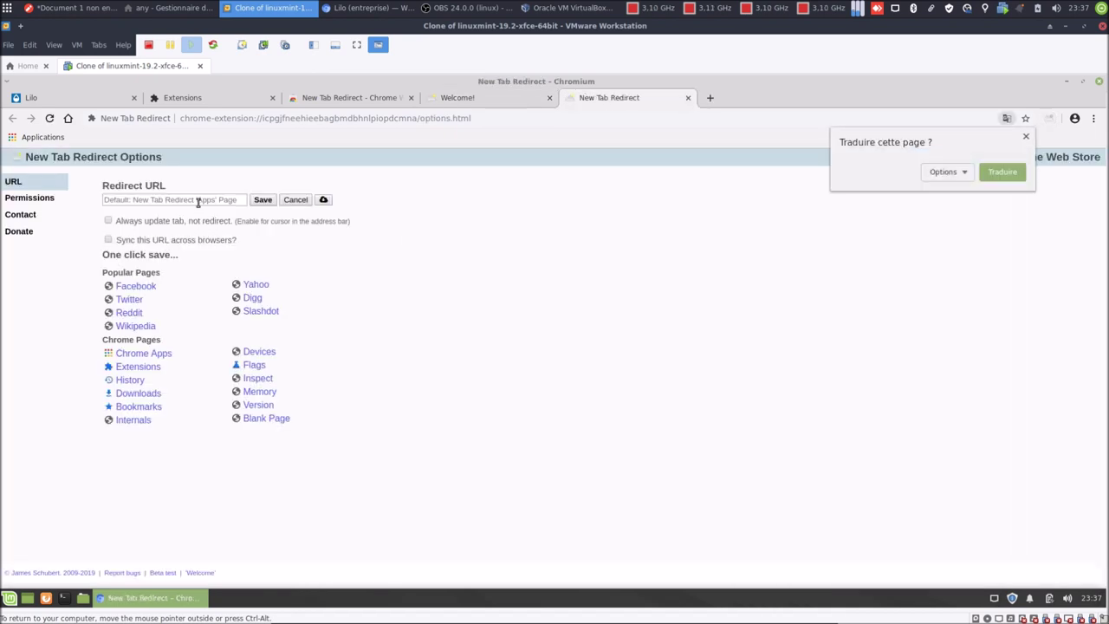
{"action": "left_click", "coordinate": [187, 204]}
{"action": "key", "text": "ctrl+v"}
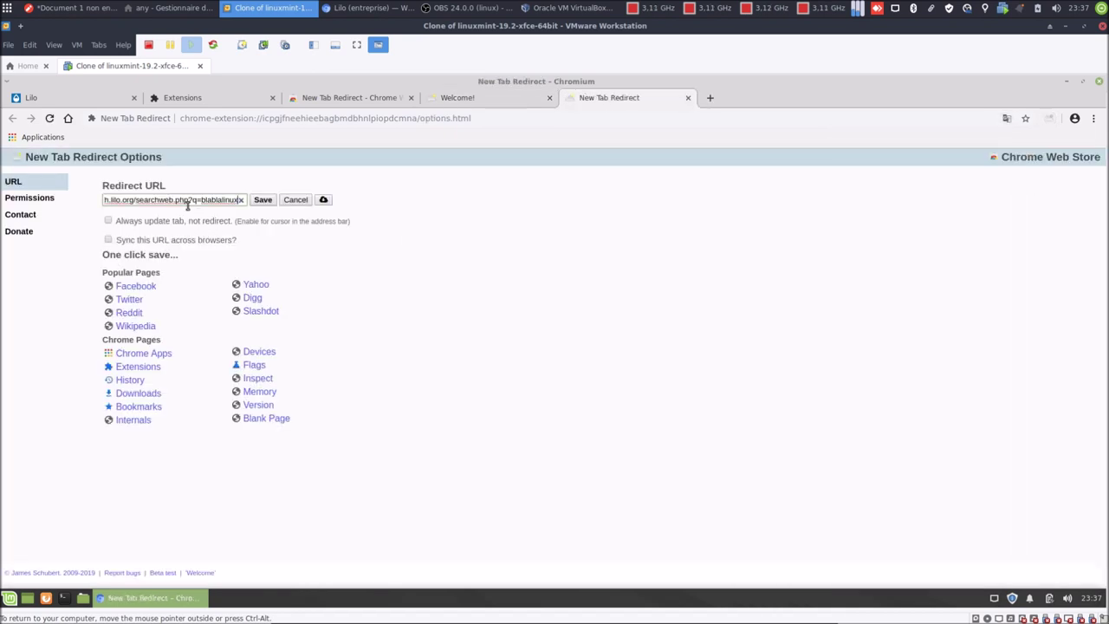
{"action": "key", "text": "Left"}
{"action": "key", "text": "Left"}
{"action": "key", "text": "Left"}
{"action": "key", "text": "Left"}
{"action": "key", "text": "Left"}
{"action": "key", "text": "Left"}
{"action": "key", "text": "Left"}
{"action": "key", "text": "Left"}
{"action": "key", "text": "Left"}
{"action": "key", "text": "Left"}
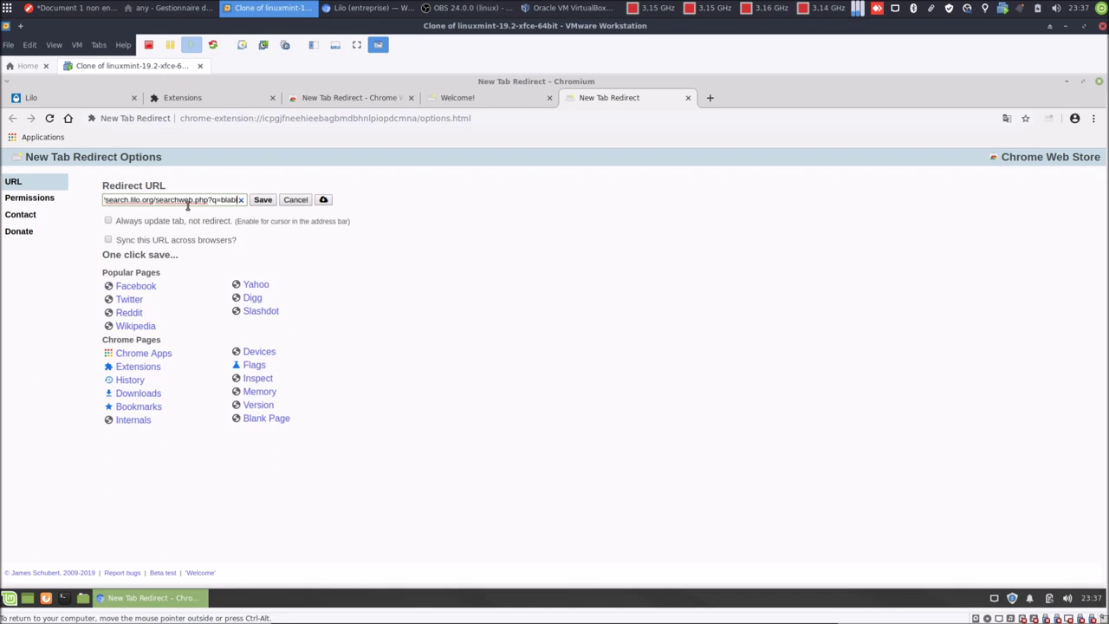
{"action": "key", "text": "BackSpace"}
{"action": "key", "text": "BackSpace"}
{"action": "key", "text": "BackSpace"}
{"action": "key", "text": "BackSpace"}
{"action": "key", "text": "BackSpace"}
{"action": "key", "text": "BackSpace"}
{"action": "key", "text": "BackSpace"}
{"action": "key", "text": "BackSpace"}
{"action": "key", "text": "BackSpace"}
{"action": "key", "text": "BackSpace"}
{"action": "key", "text": "BackSpace"}
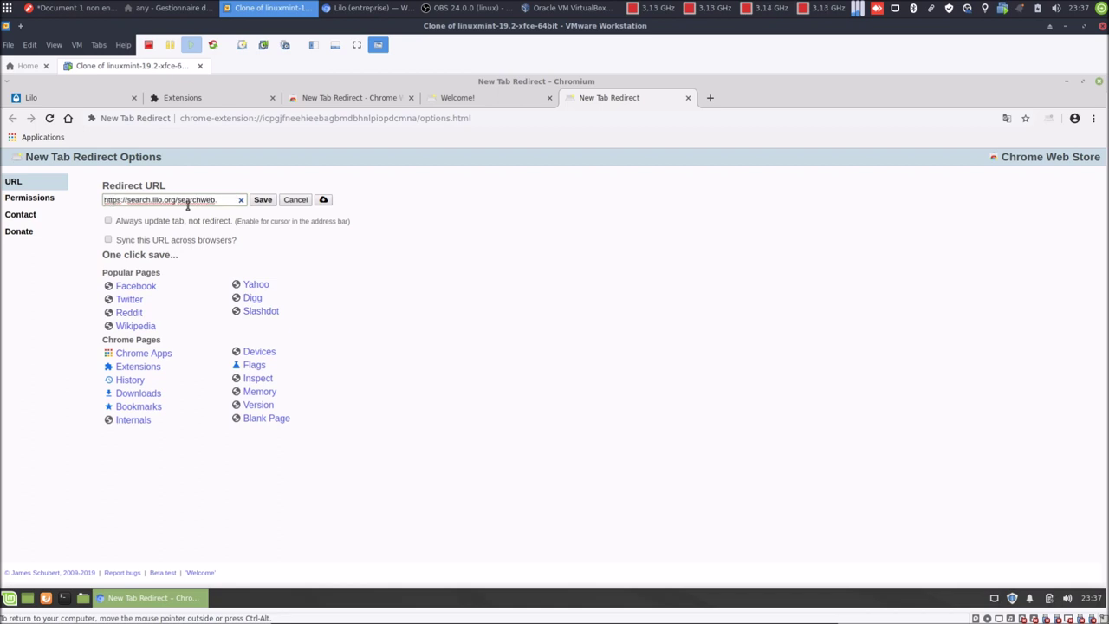
{"action": "key", "text": "BackSpace"}
{"action": "key", "text": "BackSpace"}
{"action": "left_click", "coordinate": [265, 201]}
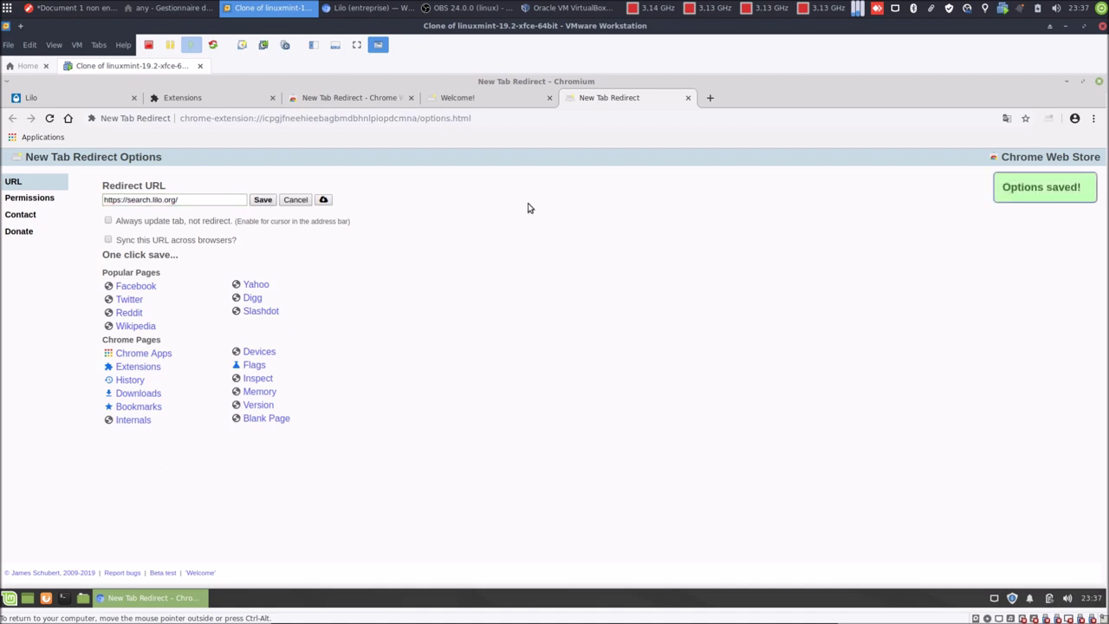
{"action": "left_click", "coordinate": [711, 99]}
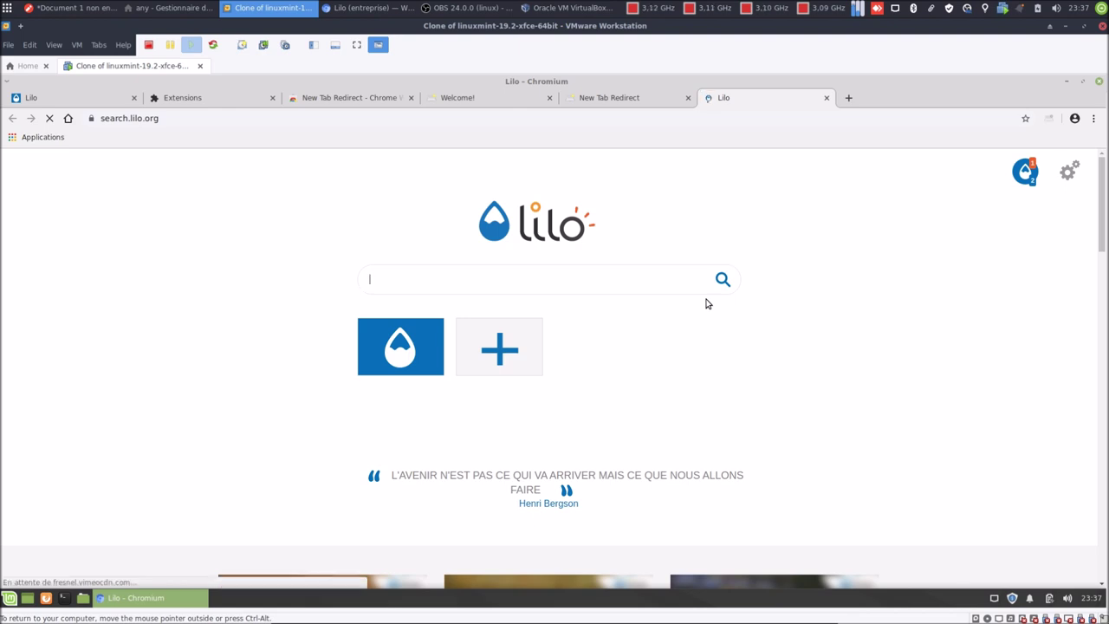
Check the Mon Compte tab in Lilo's preferences, showing 2 water drops and no sign-in, then close it.
{"action": "left_click", "coordinate": [1071, 173]}
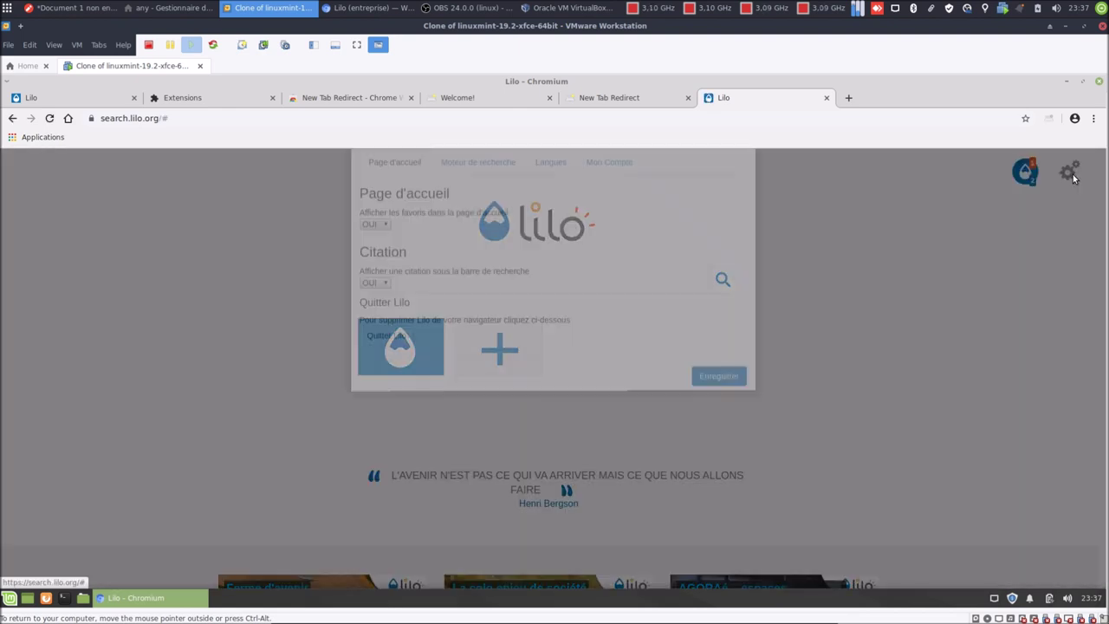
{"action": "left_click", "coordinate": [620, 225]}
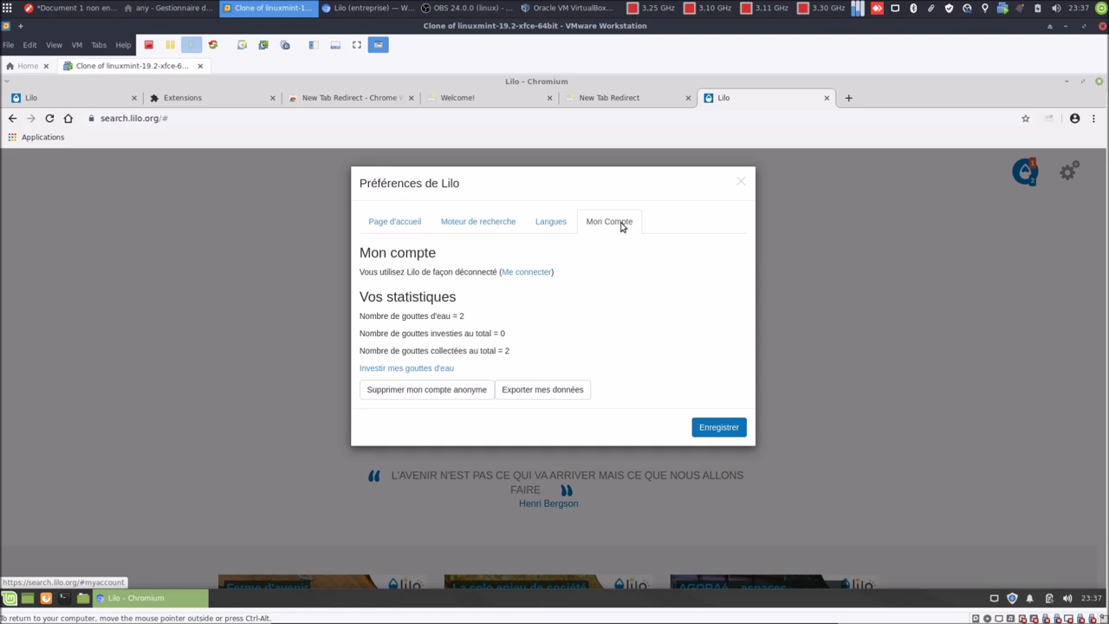
{"action": "left_click", "coordinate": [741, 181]}
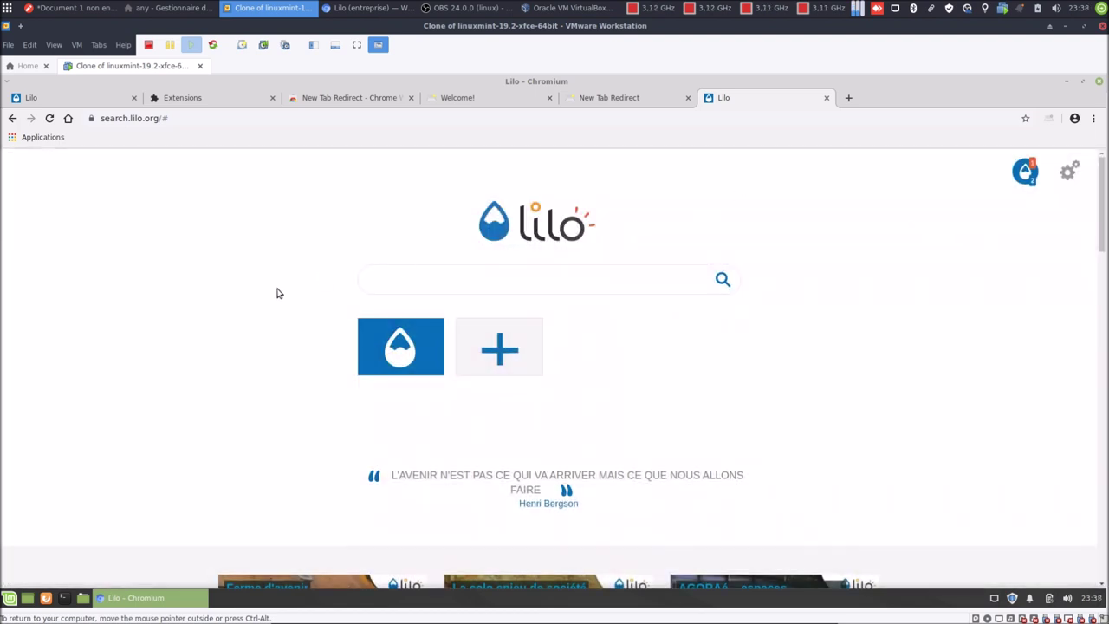